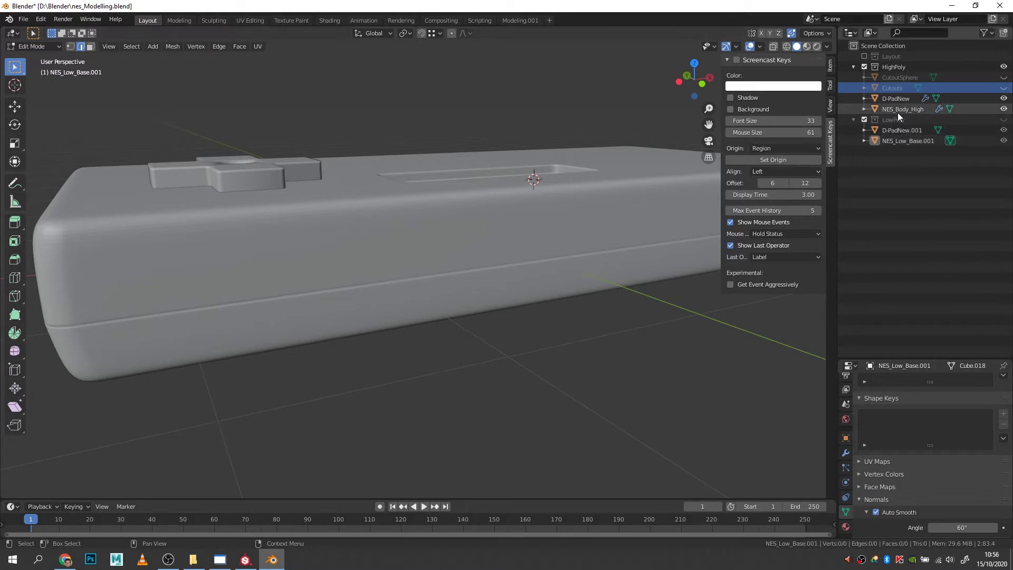
# - Open the NES_Body_High mesh for editing and examine the seam around its sides
pyautogui.rightClick(562, 210)
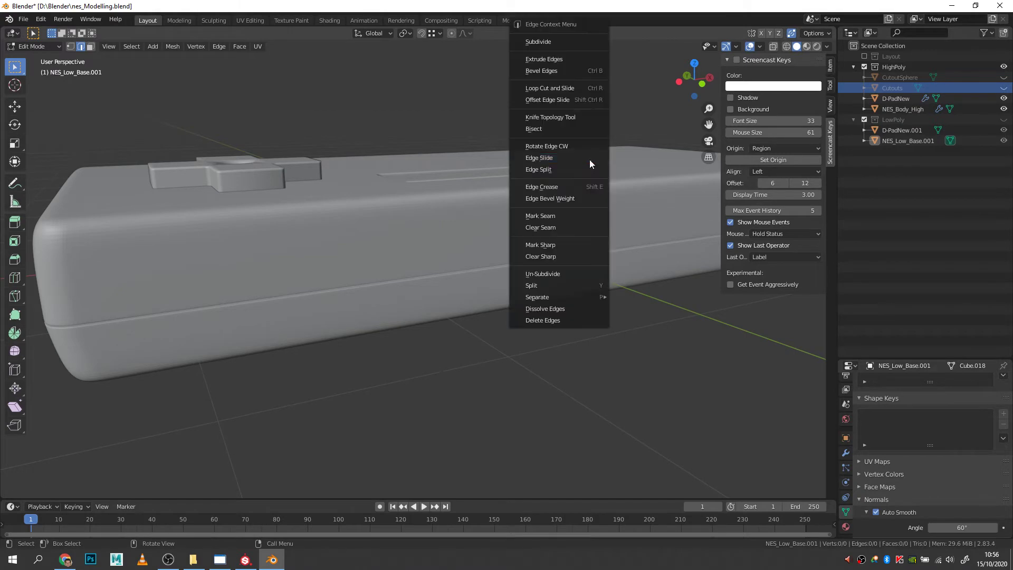
pyautogui.press('Tab')
pyautogui.click(409, 194)
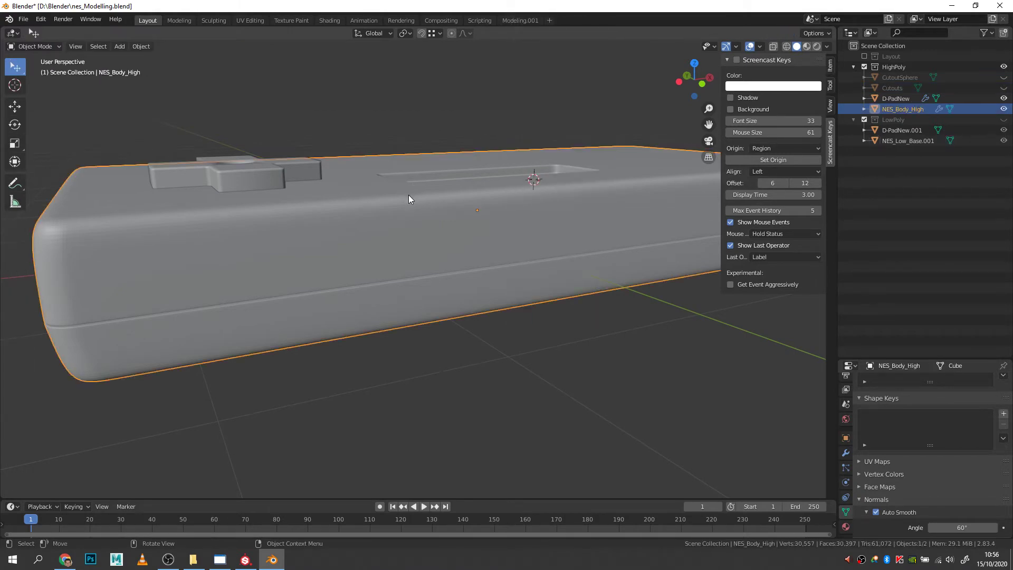
pyautogui.press('Tab')
pyautogui.moveTo(511, 278); pyautogui.dragTo(534, 225, button='middle')
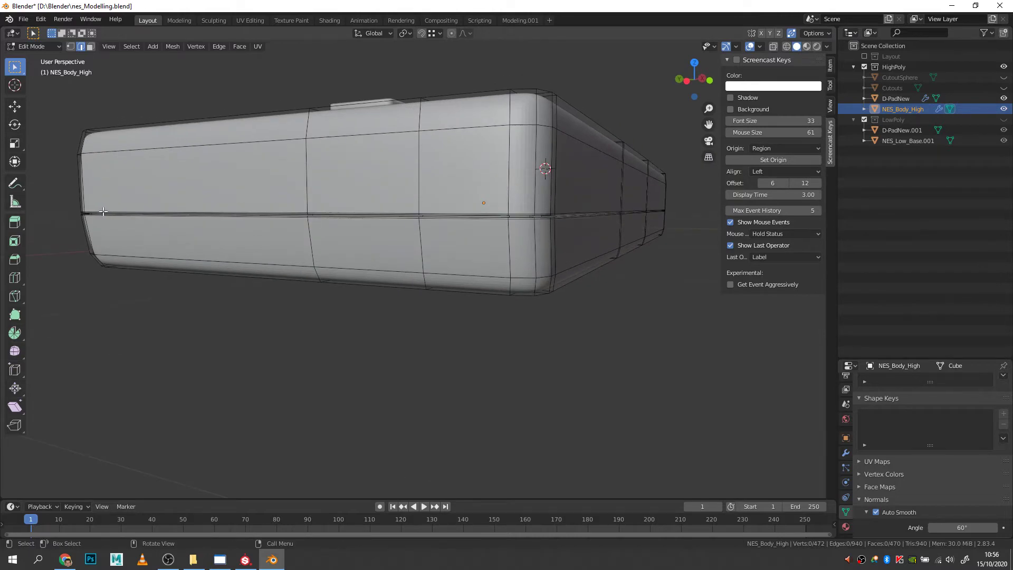
pyautogui.moveTo(103, 212); pyautogui.dragTo(665, 241, button='middle')
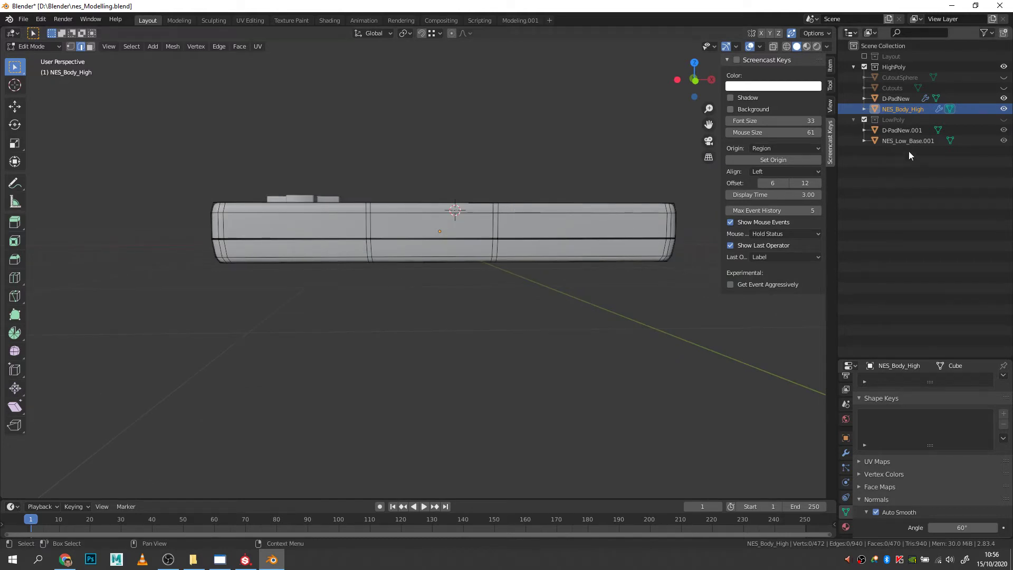
# - Show the LowPoly collection in place of NES_Body_High and open NES_Low_Base.001 for vertex editing
pyautogui.click(1003, 109)
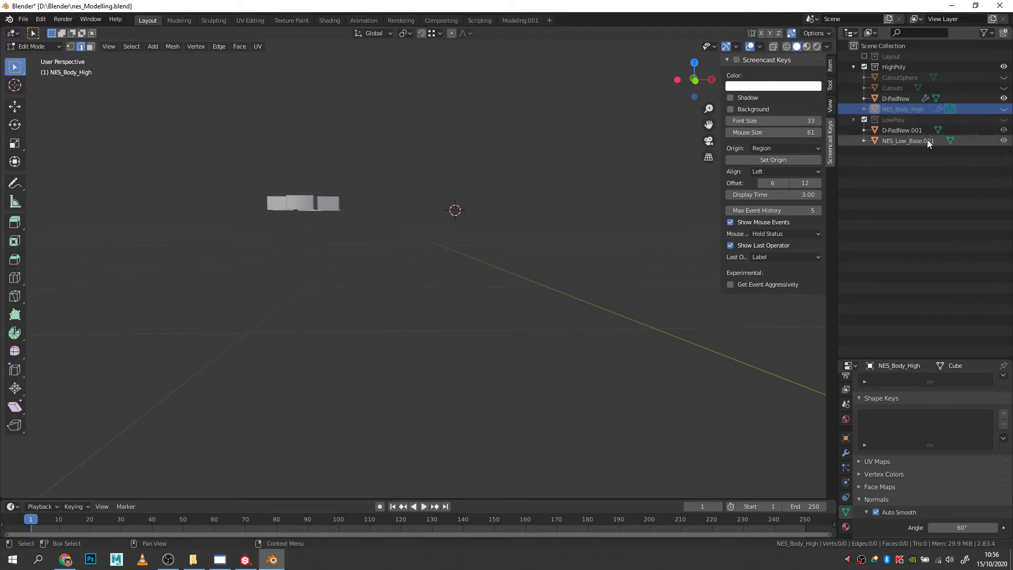
pyautogui.click(1003, 119)
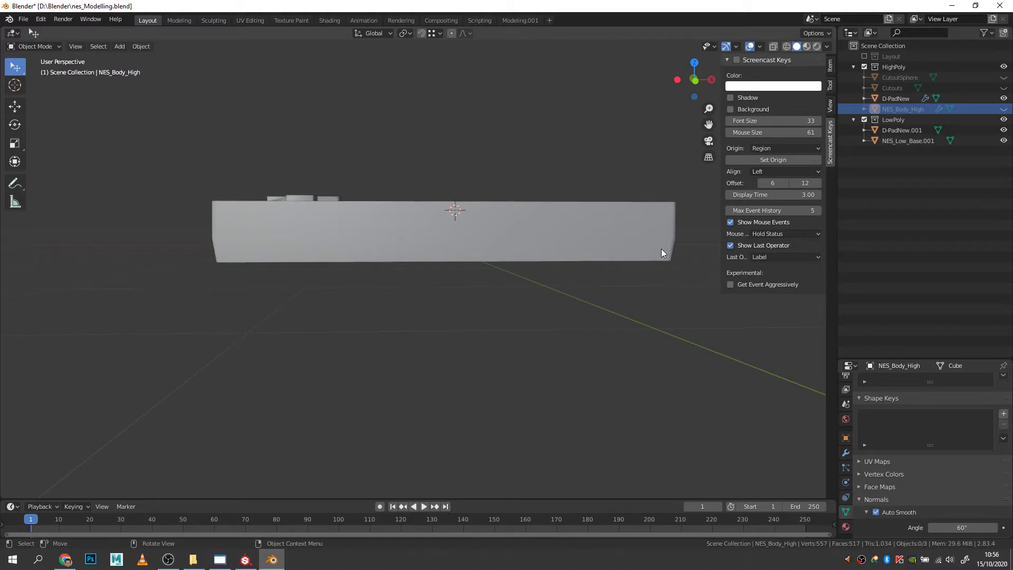
pyautogui.click(656, 249)
pyautogui.moveTo(545, 289); pyautogui.dragTo(648, 287, button='middle')
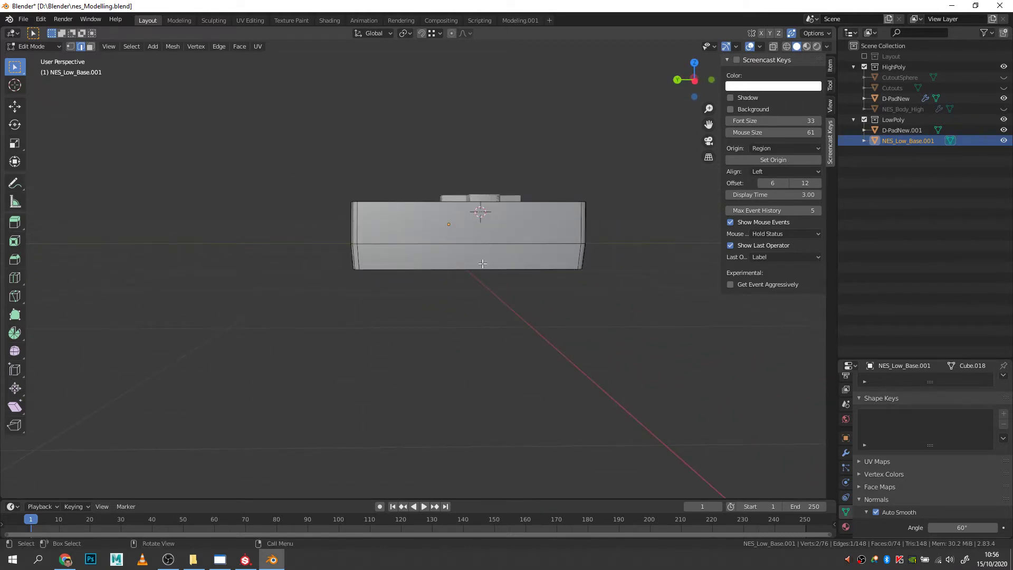
pyautogui.moveTo(364, 270); pyautogui.dragTo(394, 269, button='middle')
pyautogui.press('1')
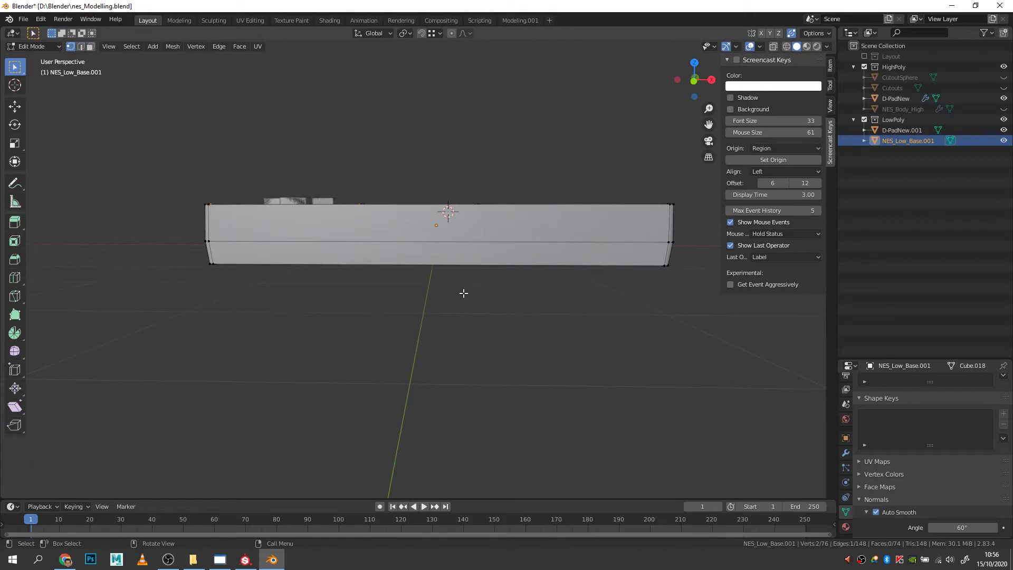
# - Select all bottom vertices of NES_Low_Base.001 with X-ray on and scale them to about 0.996
pyautogui.moveTo(170, 314); pyautogui.dragTo(728, 258)
pyautogui.hotkey('alt', 'z')
pyautogui.moveTo(677, 278); pyautogui.dragTo(635, 299, button='middle')
pyautogui.moveTo(163, 334); pyautogui.dragTo(751, 248)
pyautogui.press('s')
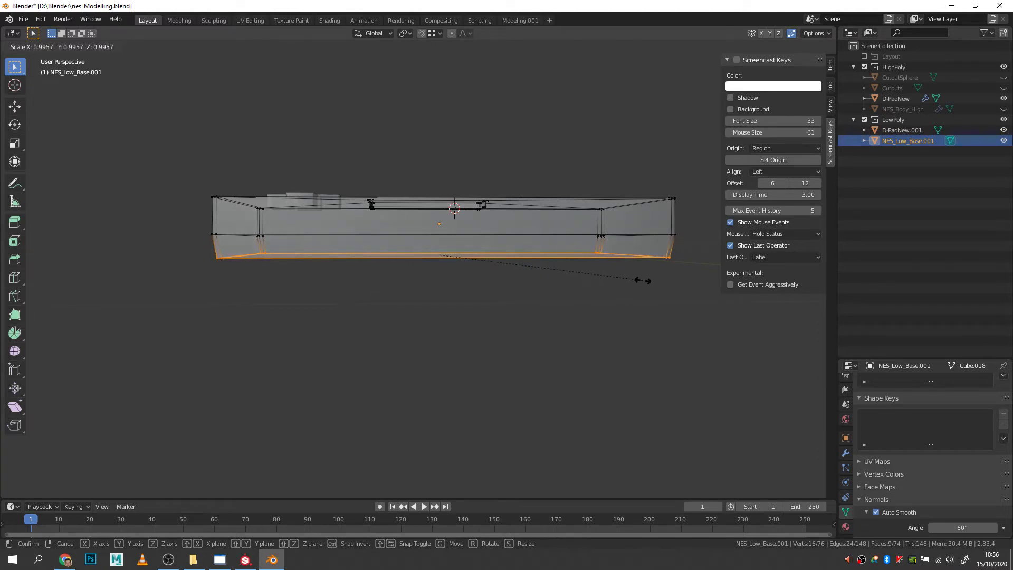
pyautogui.click(643, 280)
pyautogui.moveTo(522, 277); pyautogui.dragTo(277, 283, button='middle')
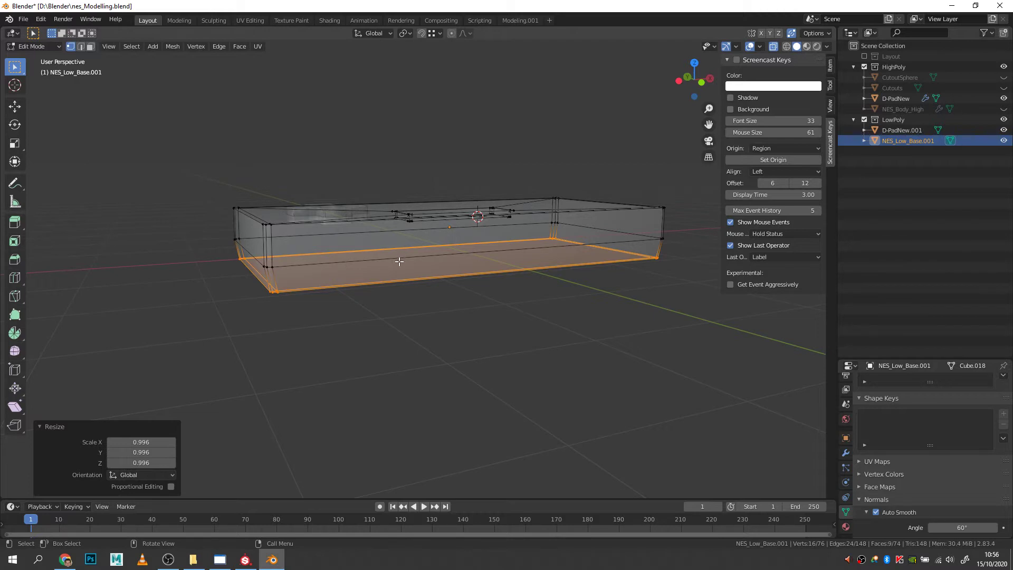
pyautogui.hotkey('ctrl', 'r')
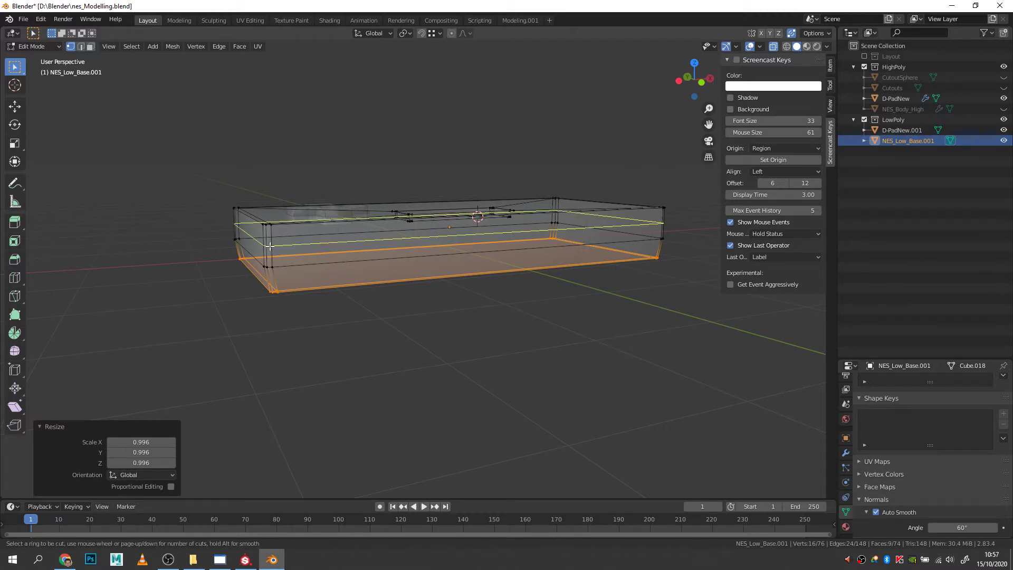
pyautogui.press('Escape')
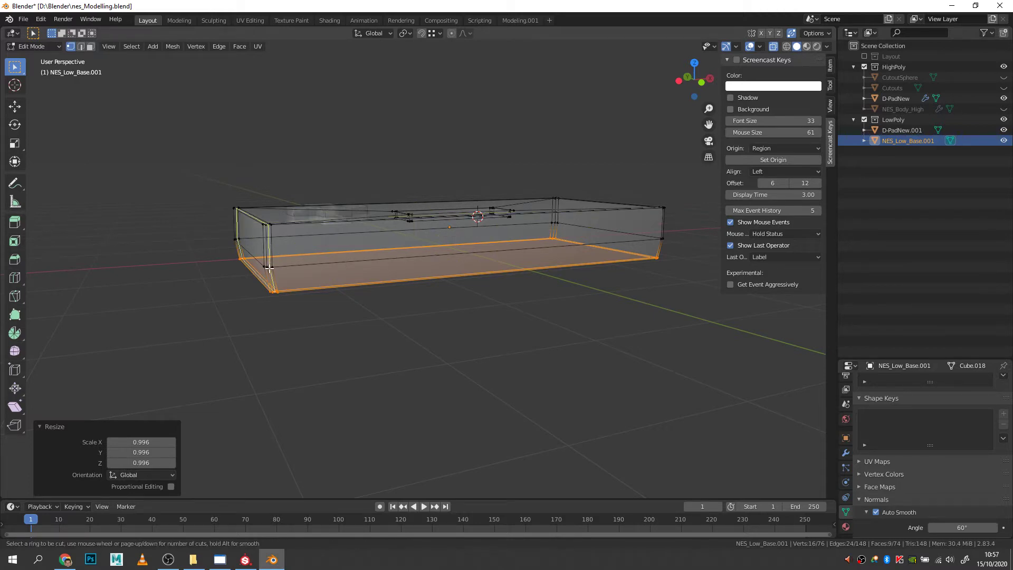
pyautogui.moveTo(554, 262); pyautogui.dragTo(563, 275, button='middle')
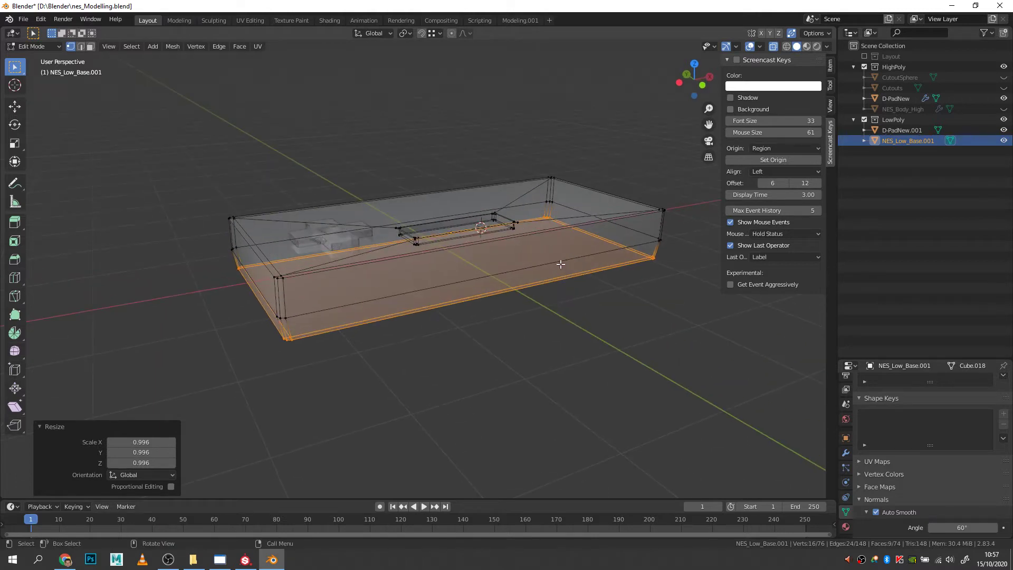
# - Return to Object Mode with X-ray off and show NES_Body_High in place of the LowPoly collection
pyautogui.press('Tab')
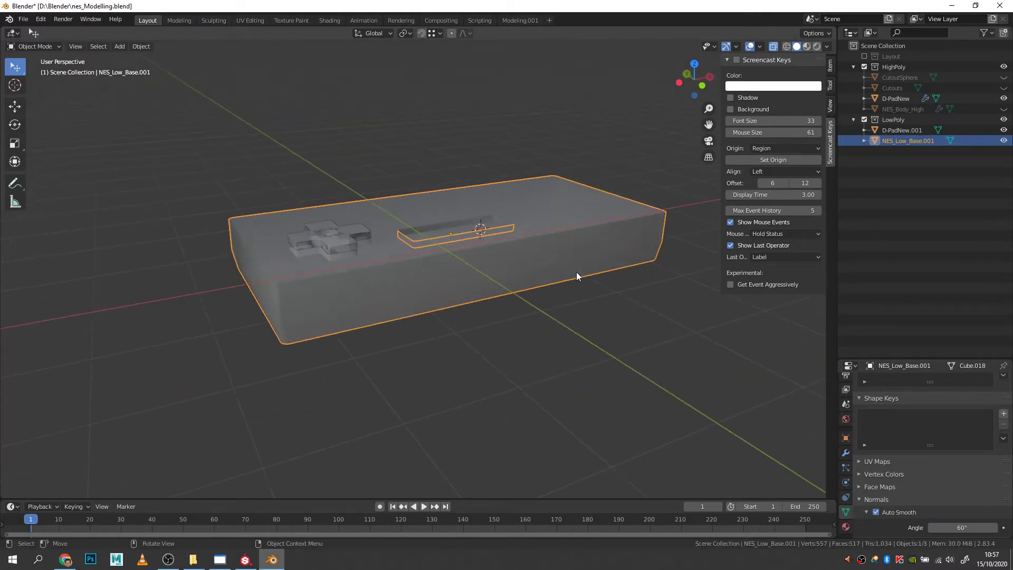
pyautogui.scroll(1, 496, 244)
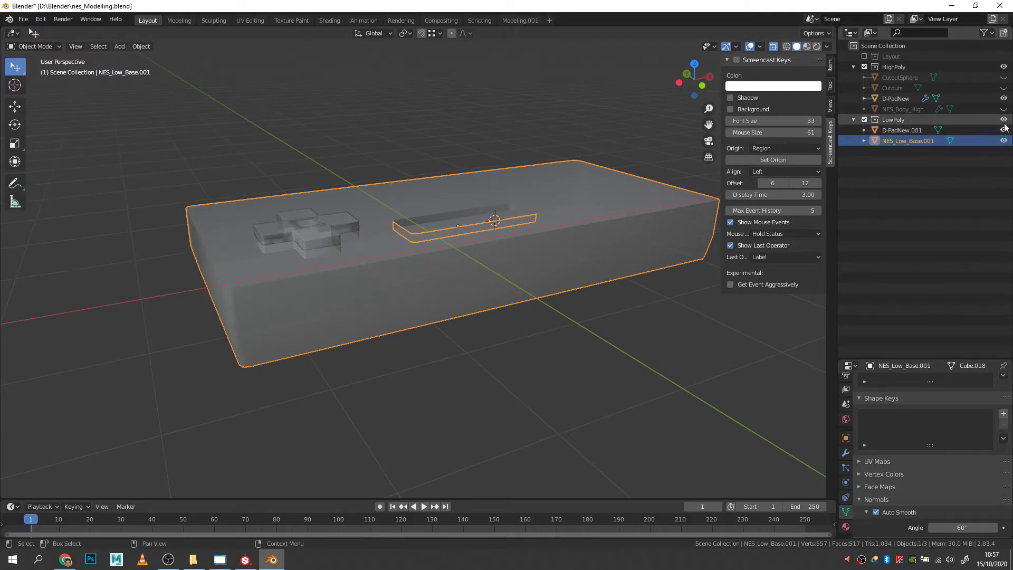
pyautogui.hotkey('alt', 'z')
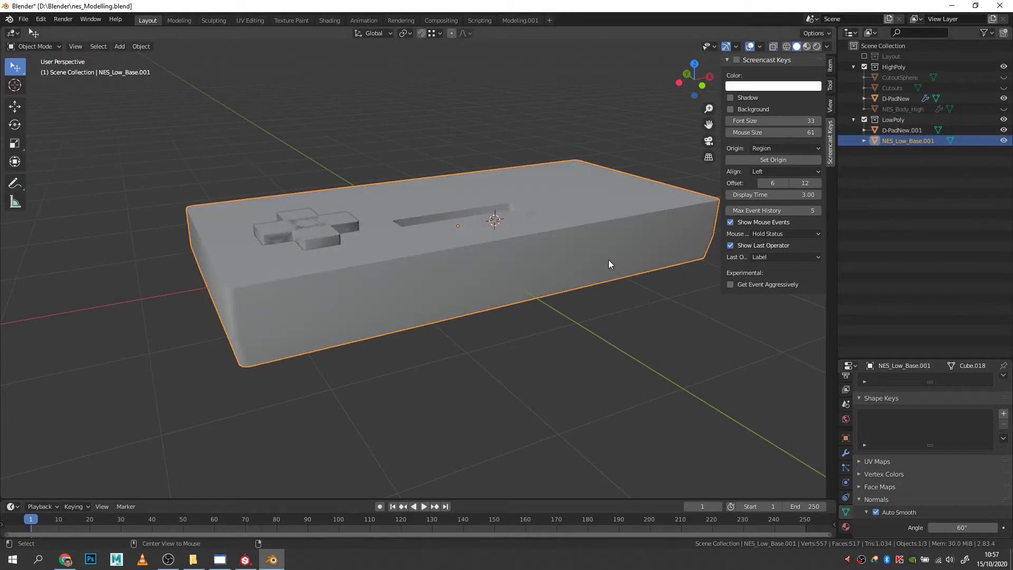
pyautogui.click(1004, 121)
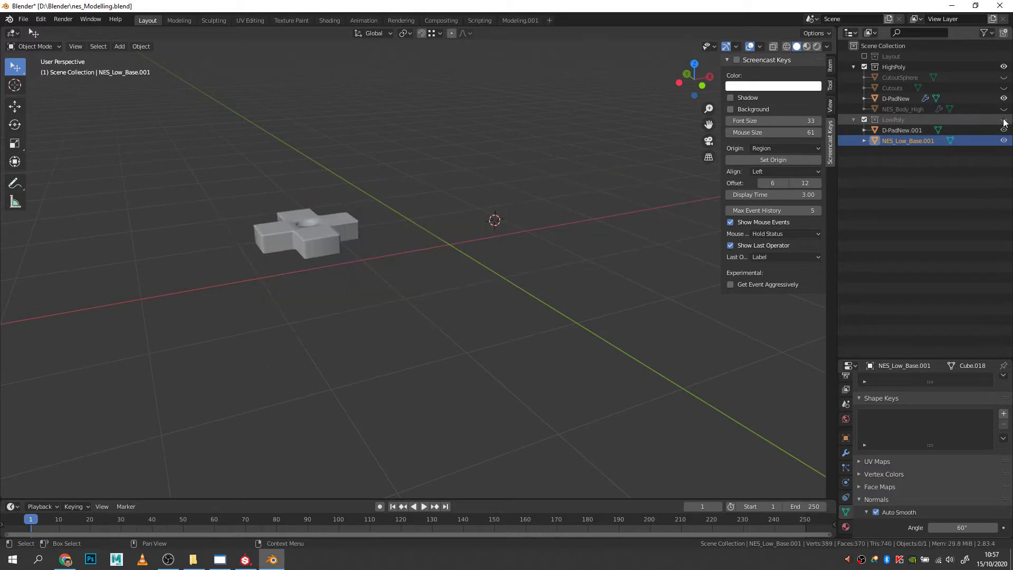
pyautogui.click(1004, 110)
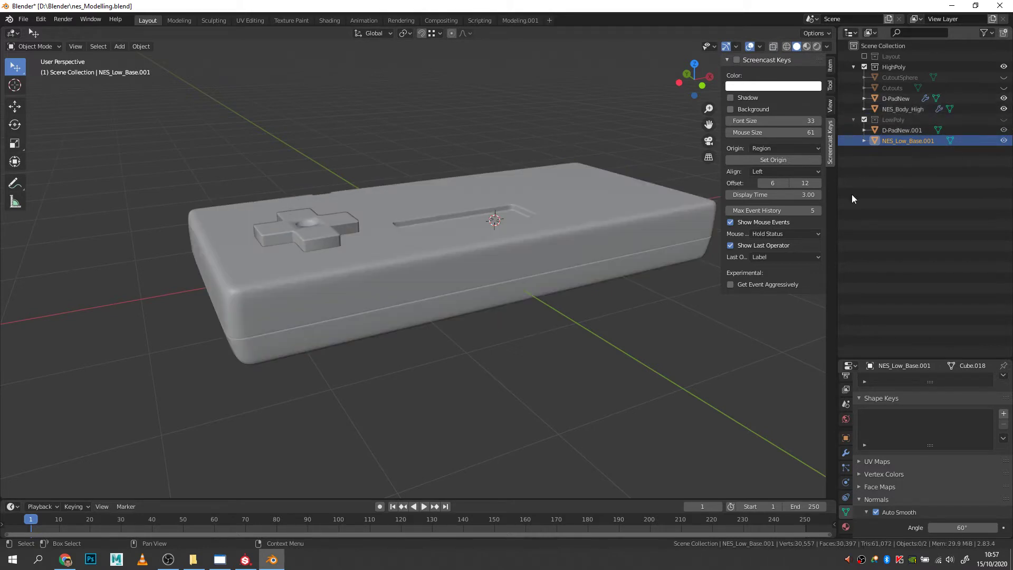
# - Select the NES_Body_High object and open its mesh for editing
pyautogui.moveTo(503, 295); pyautogui.dragTo(516, 281, button='middle')
pyautogui.press('Tab')
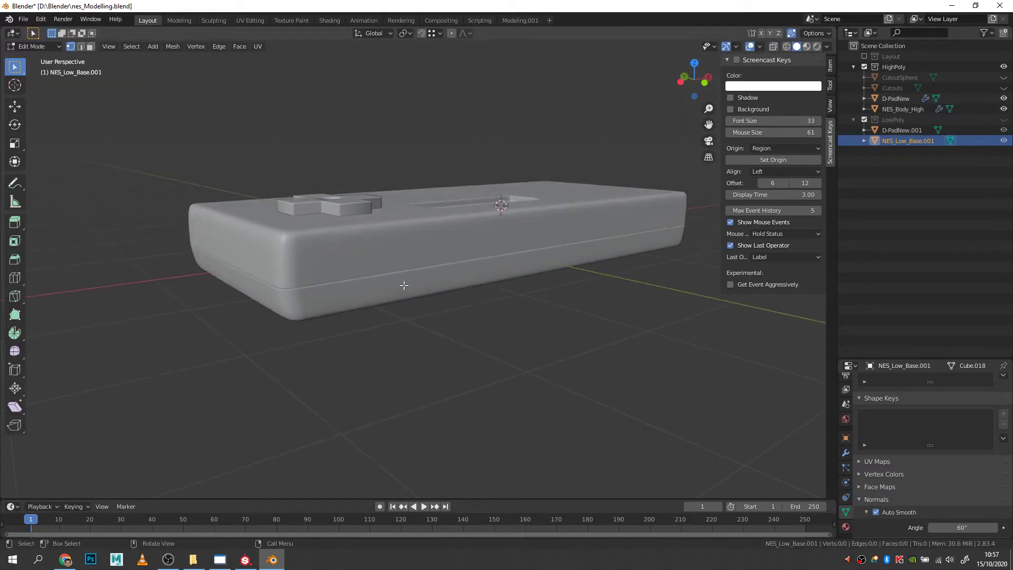
pyautogui.rightClick(401, 232)
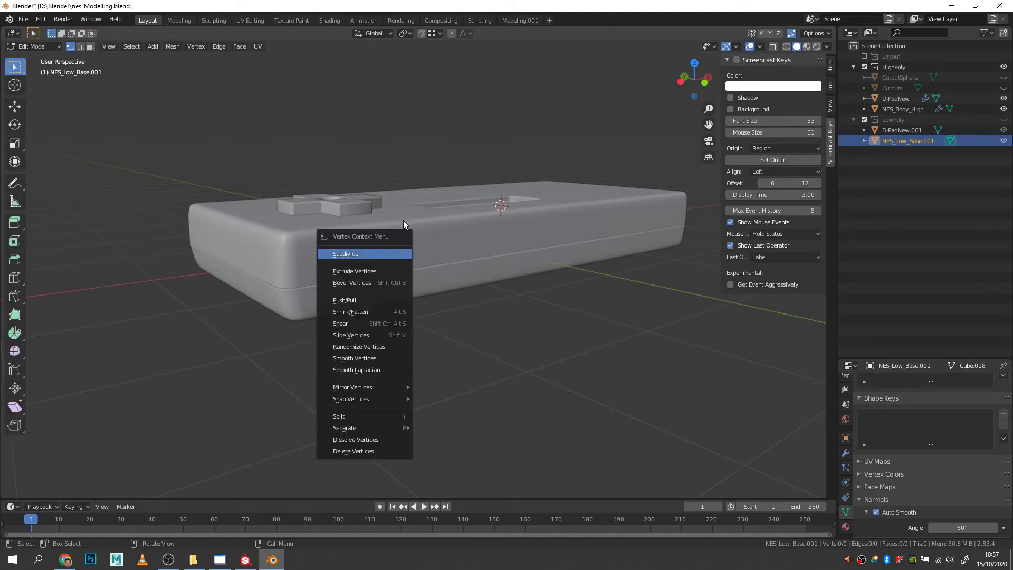
pyautogui.press('Tab')
pyautogui.click(416, 221)
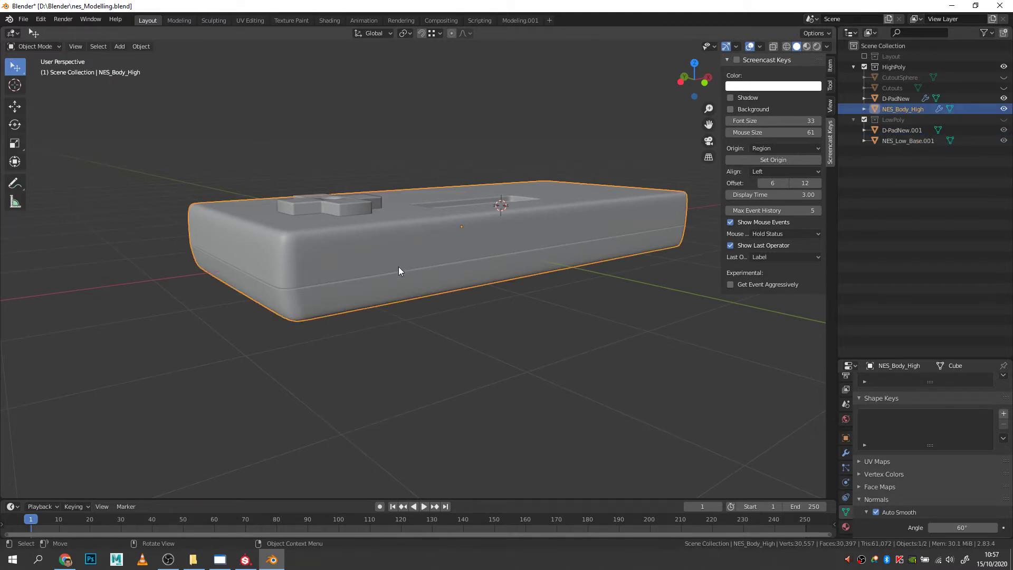
pyautogui.press('Tab')
# - Turn off the viewport display of the Subdivision modifier on NES_Body_High
pyautogui.scroll(6, 296, 294)
pyautogui.moveTo(252, 299); pyautogui.dragTo(316, 238, button='middle')
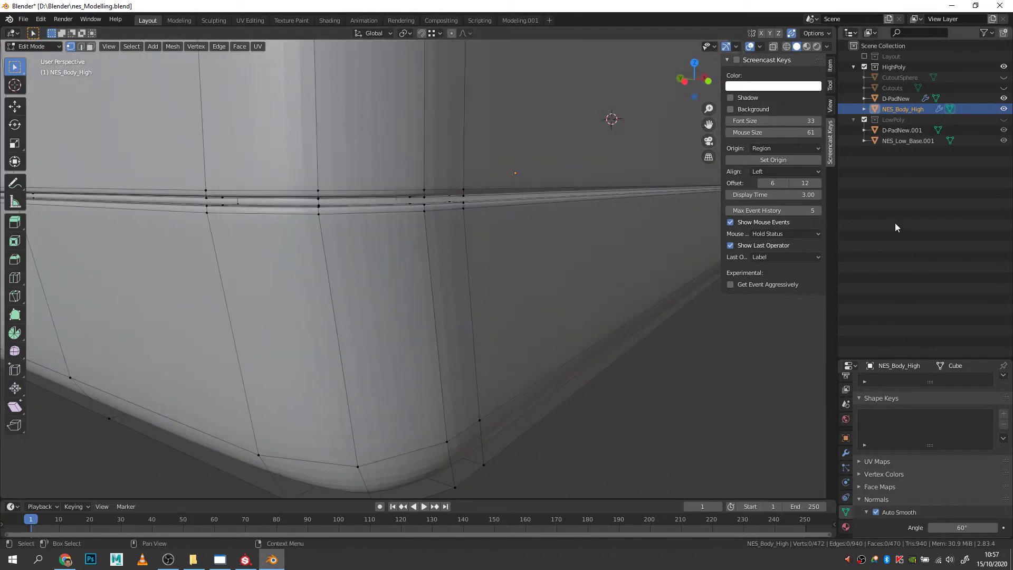
pyautogui.click(848, 452)
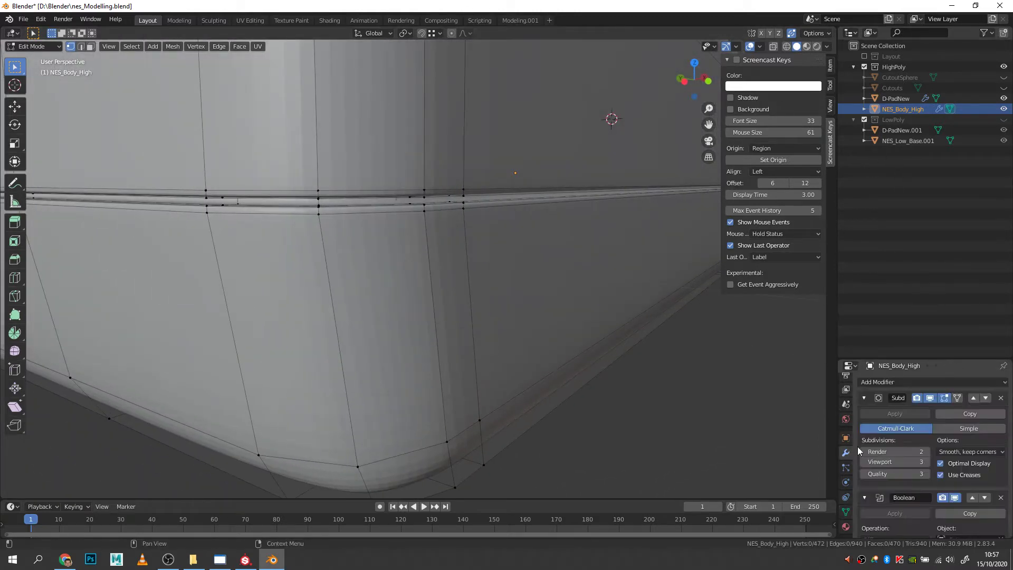
pyautogui.click(929, 397)
pyautogui.moveTo(594, 304); pyautogui.dragTo(594, 305, button='middle')
pyautogui.scroll(-4, 593, 308)
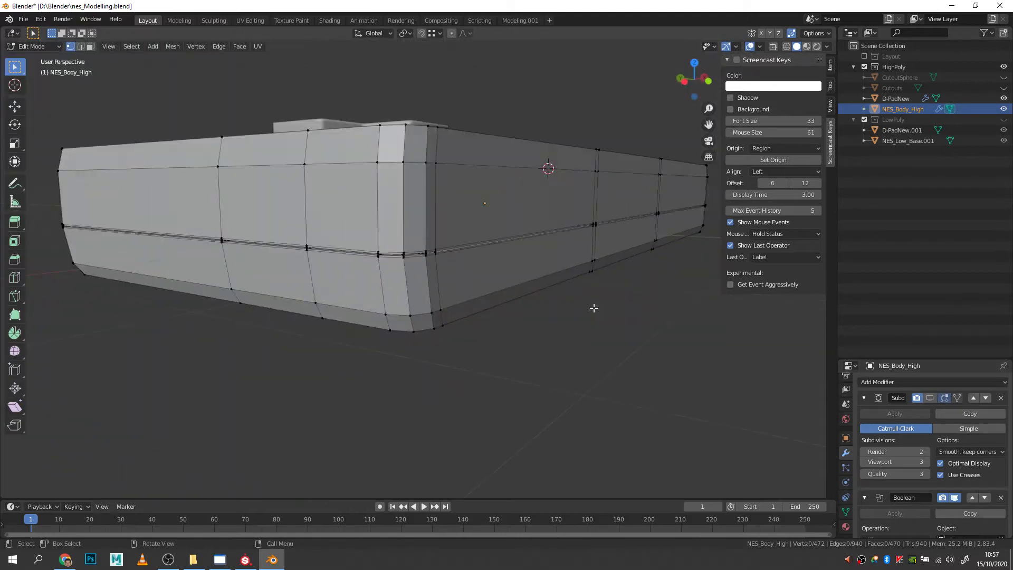
# - Dissolve the two uppermost edge loops of the seam groove around NES_Body_High
pyautogui.scroll(5, 430, 231)
pyautogui.moveTo(429, 208); pyautogui.dragTo(498, 298, button='middle')
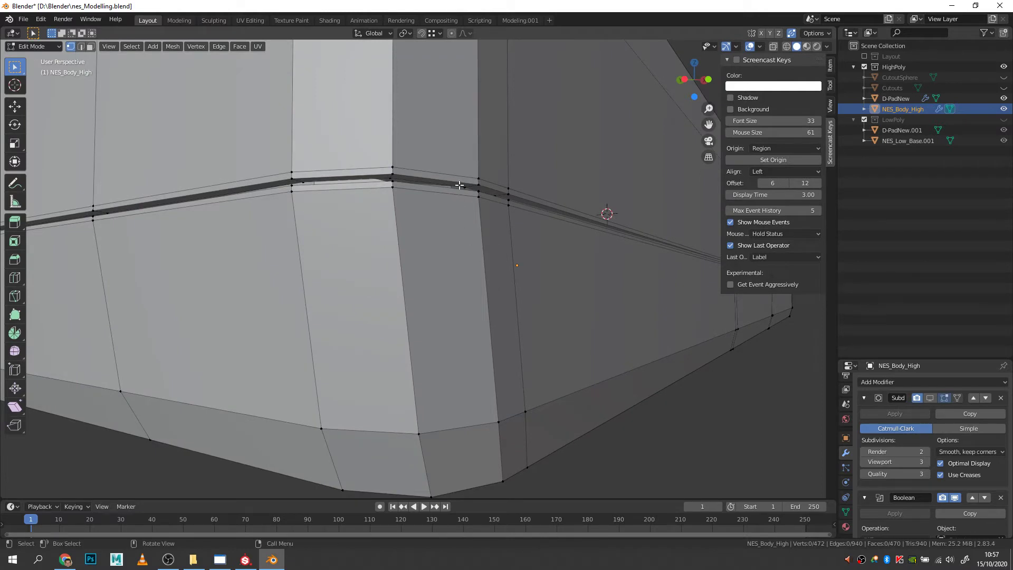
pyautogui.moveTo(451, 184); pyautogui.dragTo(480, 195, button='middle')
pyautogui.press('2')
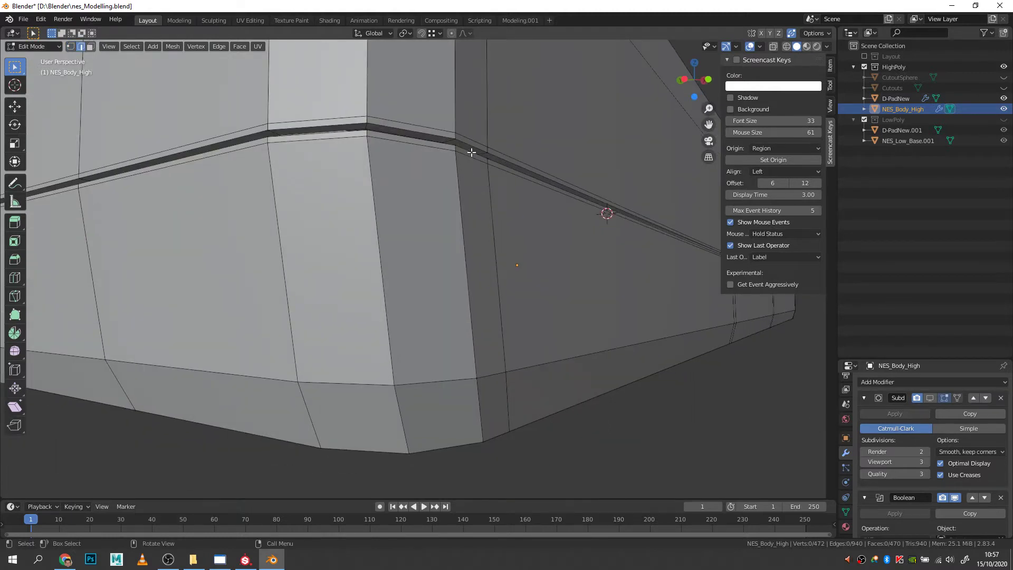
pyautogui.keyDown('alt'); pyautogui.click(464, 136); pyautogui.keyUp('alt')
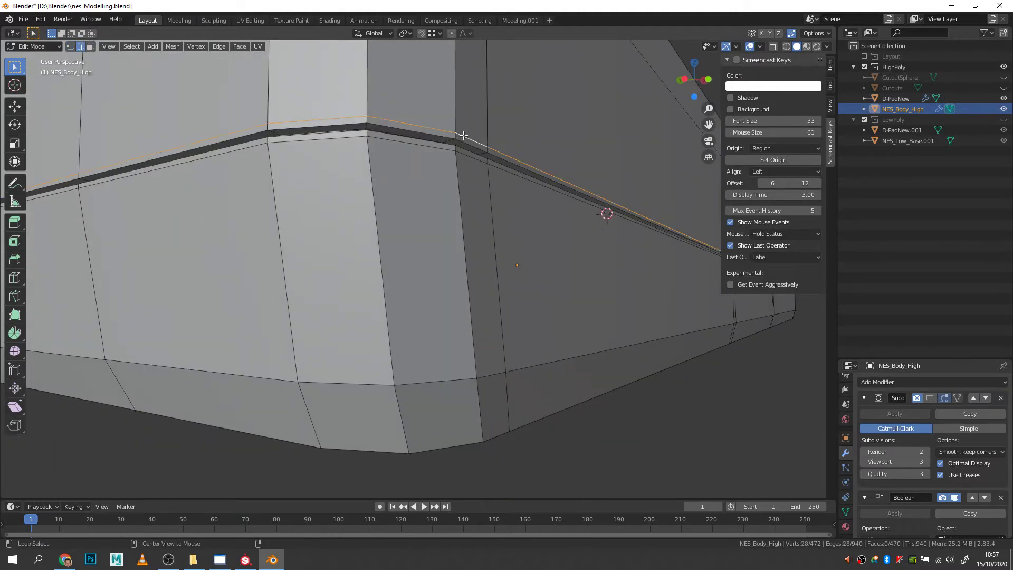
pyautogui.press('x')
pyautogui.click(463, 136)
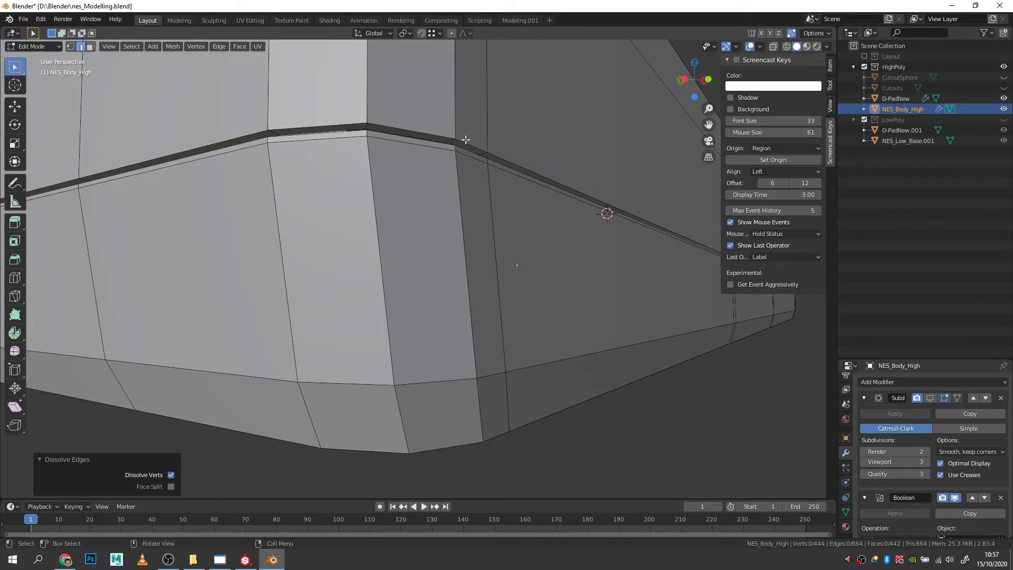
pyautogui.keyDown('alt'); pyautogui.click(468, 142); pyautogui.keyUp('alt')
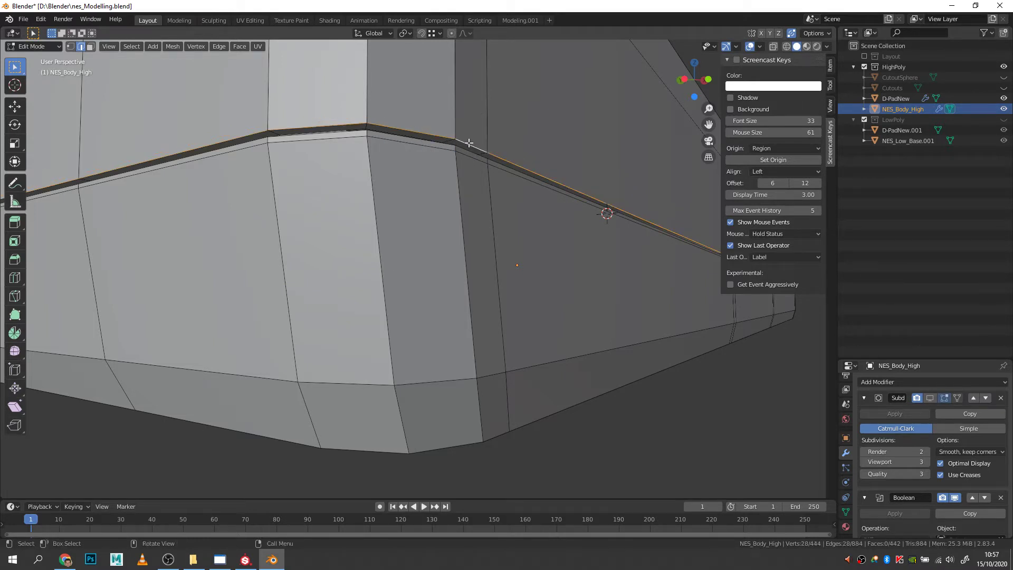
pyautogui.press('x')
pyautogui.click(468, 143)
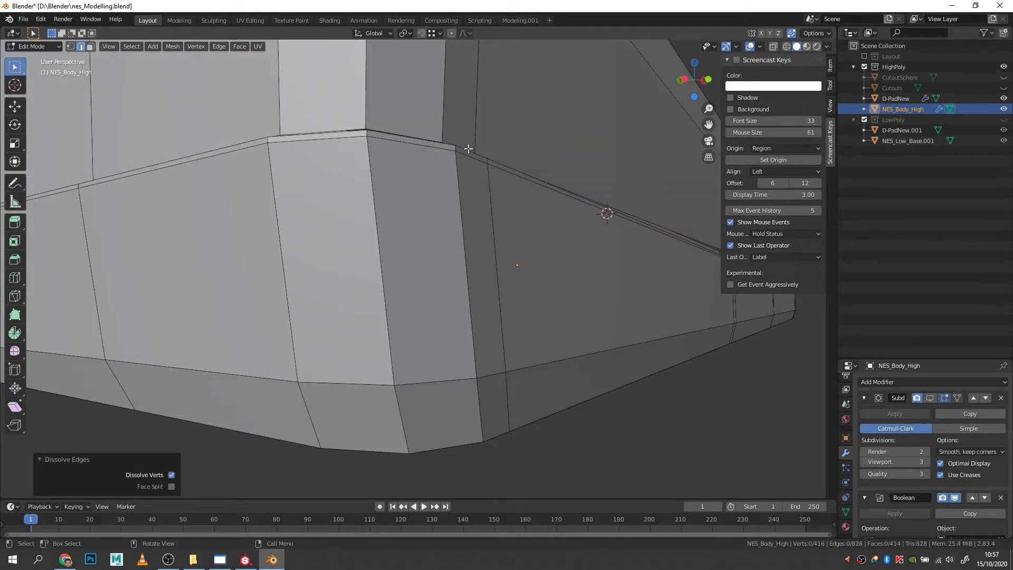
# - Dissolve the next three edge loops of the seam groove around NES_Body_High
pyautogui.keyDown('alt'); pyautogui.click(468, 148); pyautogui.keyUp('alt')
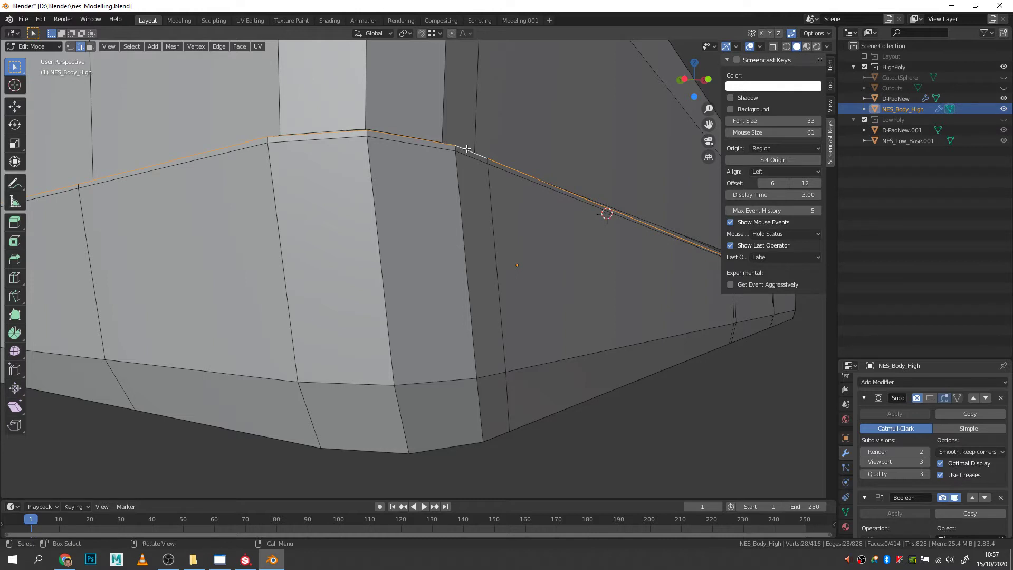
pyautogui.press('x')
pyautogui.click(467, 149)
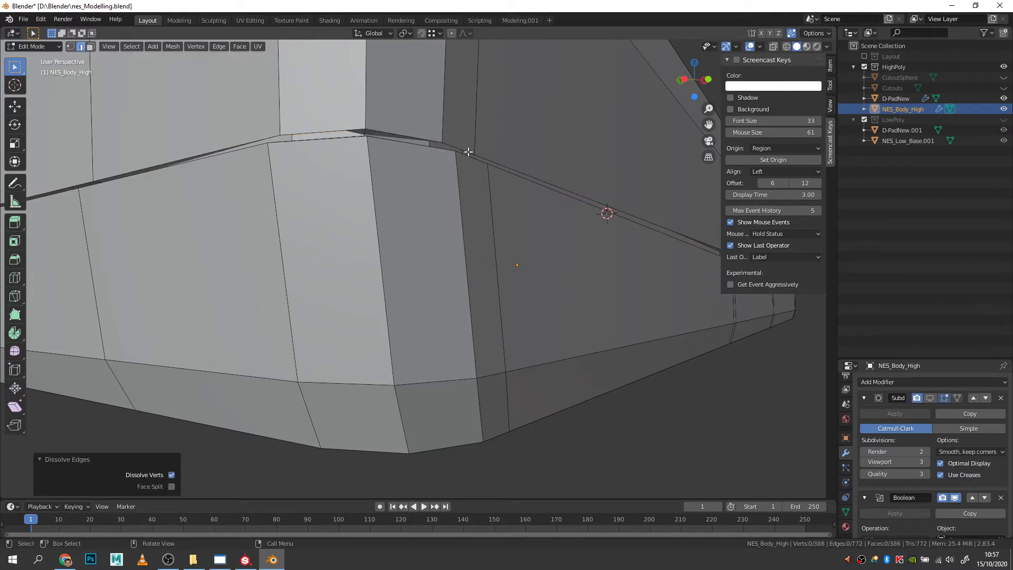
pyautogui.keyDown('alt'); pyautogui.click(484, 159); pyautogui.keyUp('alt')
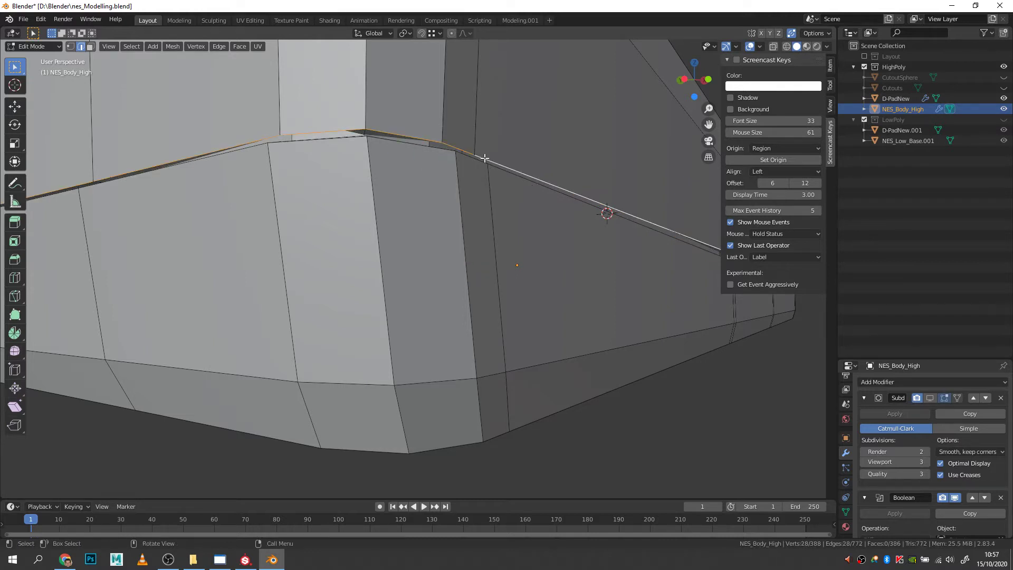
pyautogui.press('x')
pyautogui.click(485, 158)
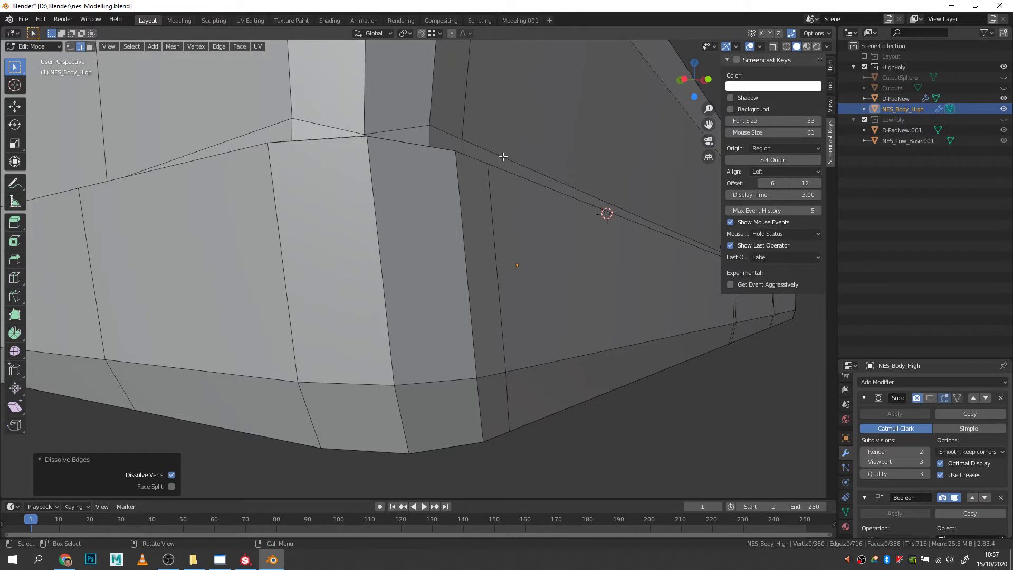
pyautogui.keyDown('alt'); pyautogui.click(504, 157); pyautogui.keyUp('alt')
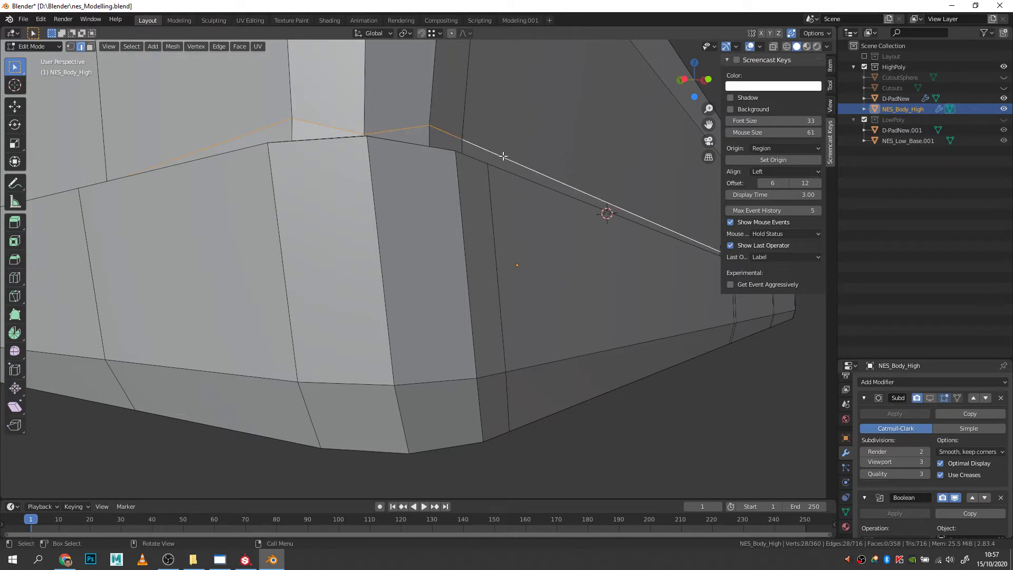
pyautogui.press('x')
pyautogui.click(503, 156)
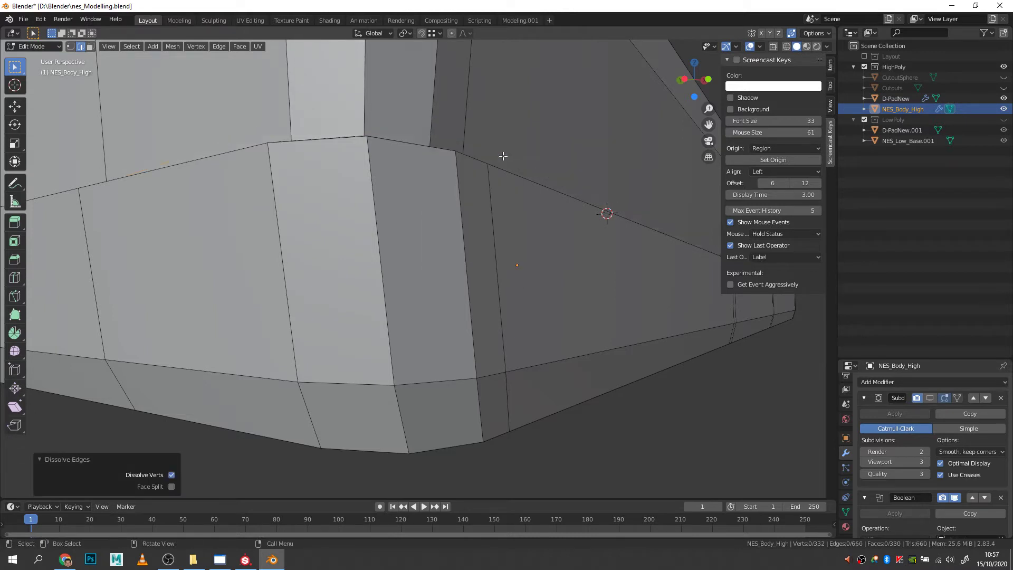
# - Dissolve the last three edge loops of the seam groove so the side wall is a single band
pyautogui.click(502, 170)
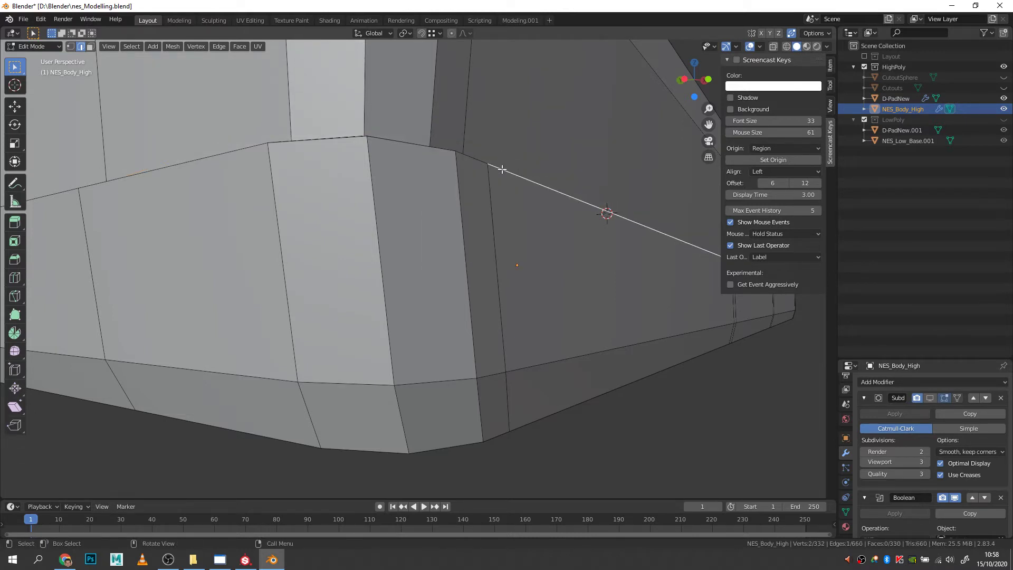
pyautogui.keyDown('alt'); pyautogui.click(502, 169); pyautogui.keyUp('alt')
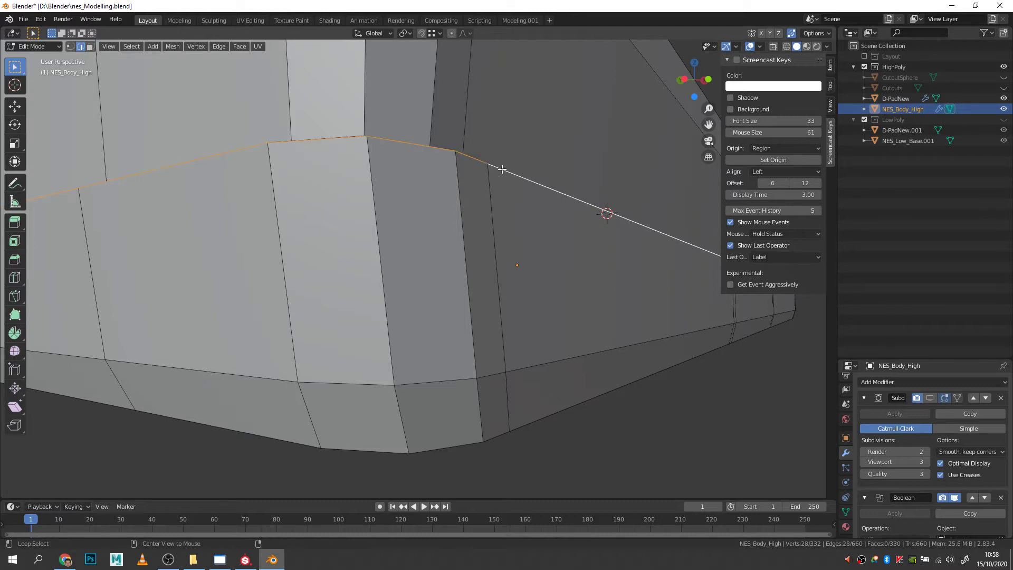
pyautogui.press('x')
pyautogui.click(502, 169)
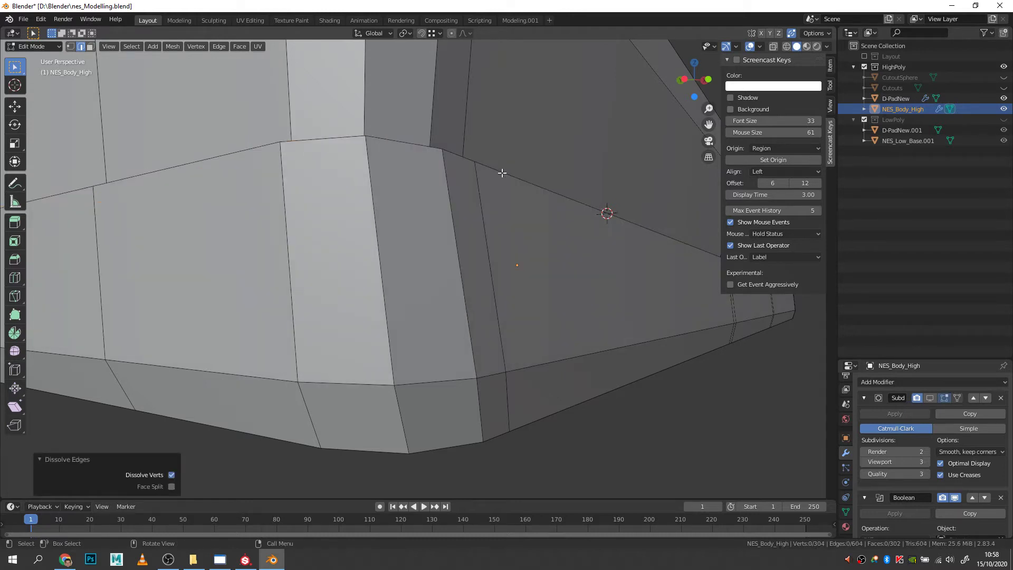
pyautogui.keyDown('alt'); pyautogui.click(503, 172); pyautogui.keyUp('alt')
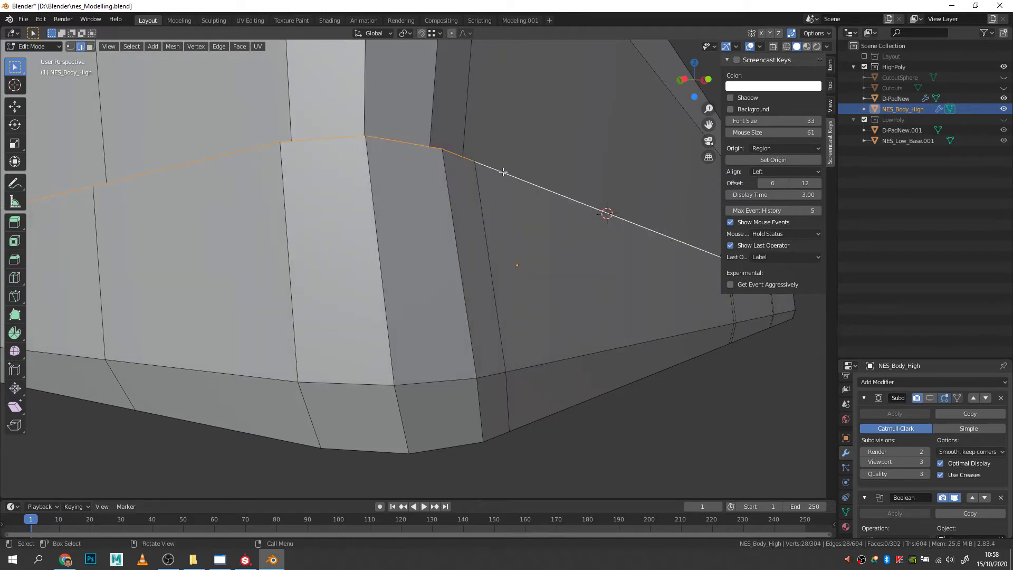
pyautogui.press('x')
pyautogui.click(503, 172)
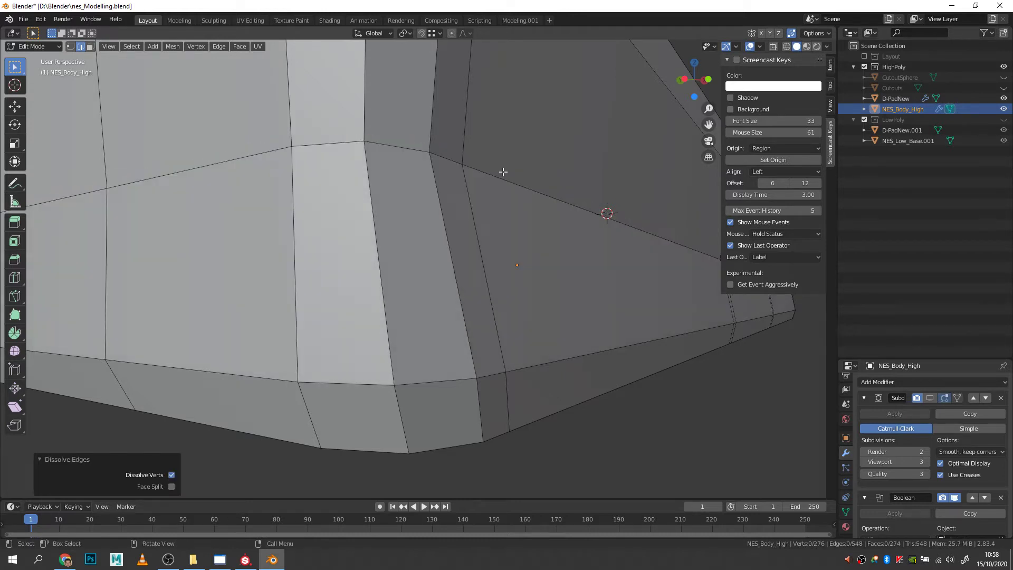
pyautogui.keyDown('alt'); pyautogui.click(505, 178); pyautogui.keyUp('alt')
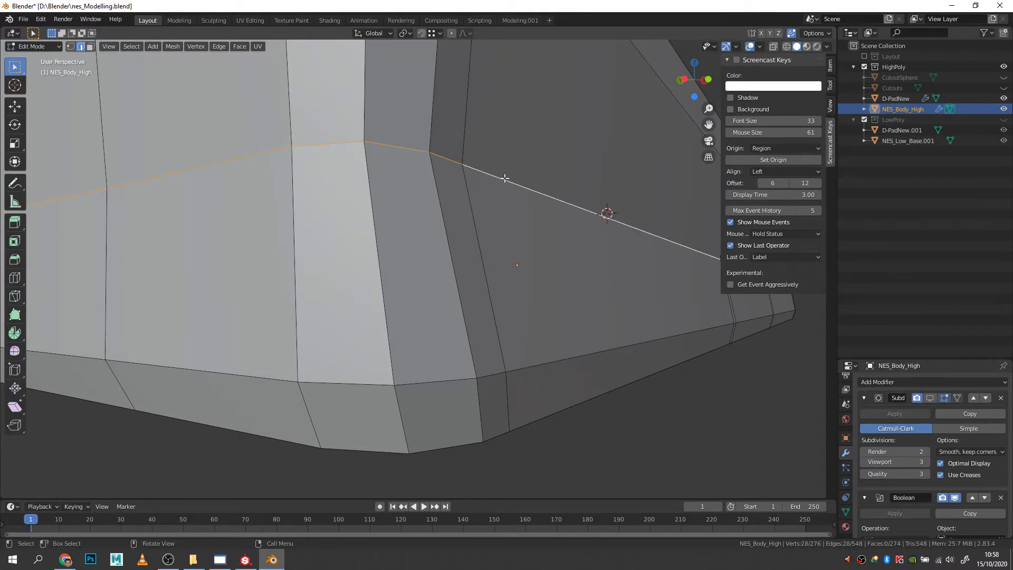
pyautogui.press('x')
pyautogui.click(505, 177)
# - Slide the edge loop at the upper part of the side wall towards the top edge by a factor of about -0.505
pyautogui.scroll(-3, 537, 185)
pyautogui.moveTo(540, 232); pyautogui.dragTo(516, 274, button='middle')
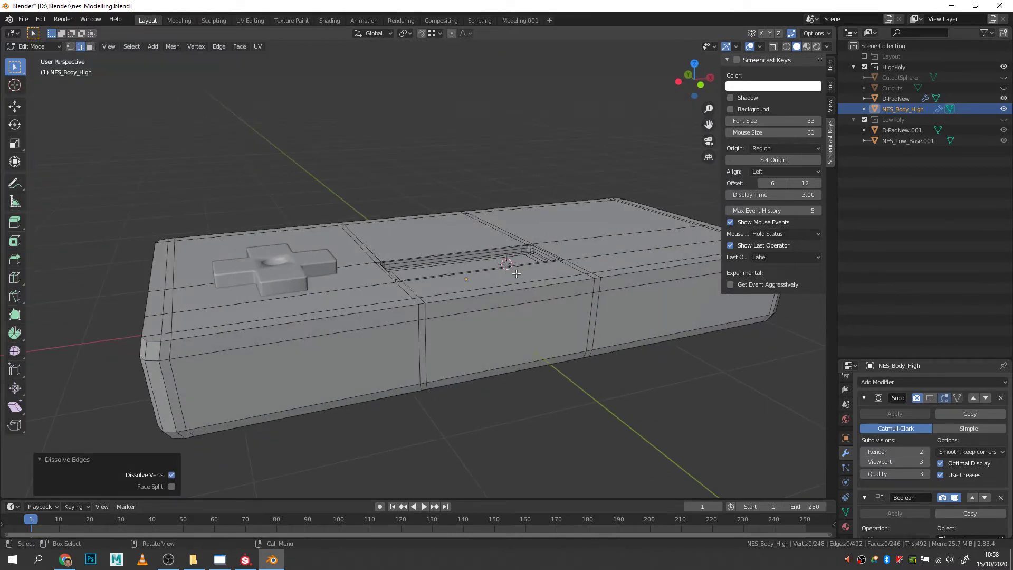
pyautogui.moveTo(534, 236); pyautogui.dragTo(521, 226, button='middle')
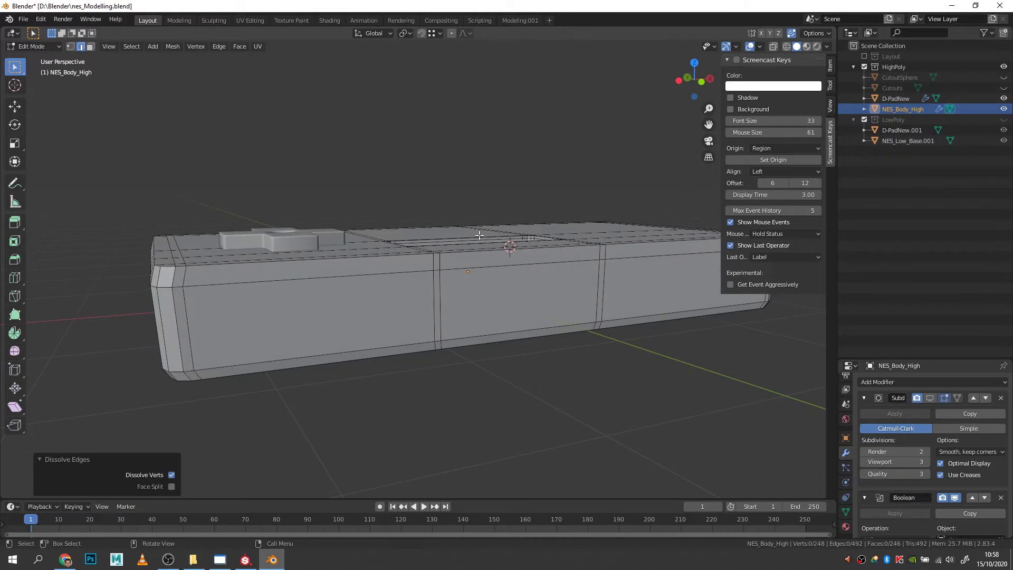
pyautogui.moveTo(255, 283); pyautogui.dragTo(256, 297, button='middle')
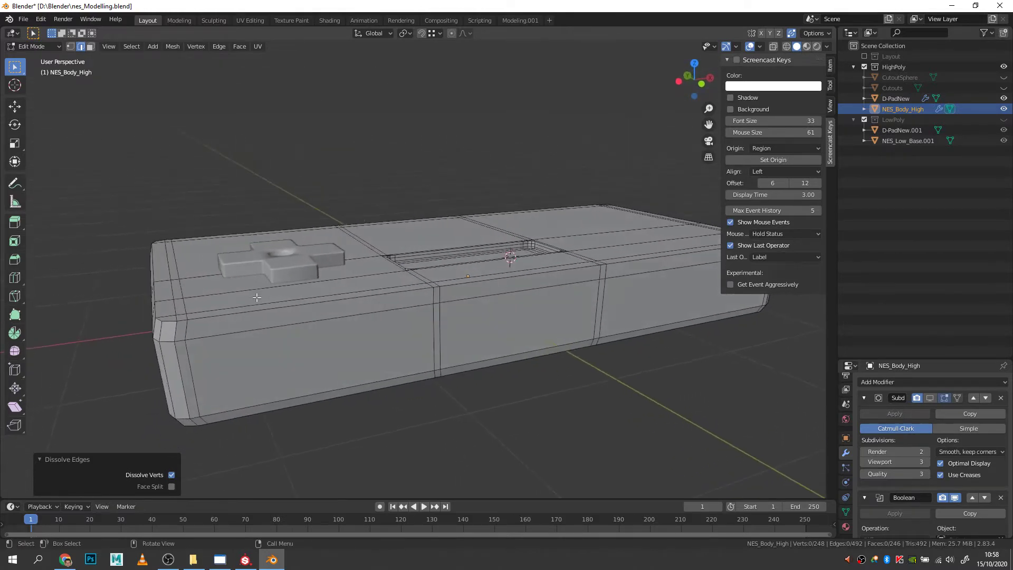
pyautogui.keyDown('alt'); pyautogui.click(270, 329); pyautogui.keyUp('alt')
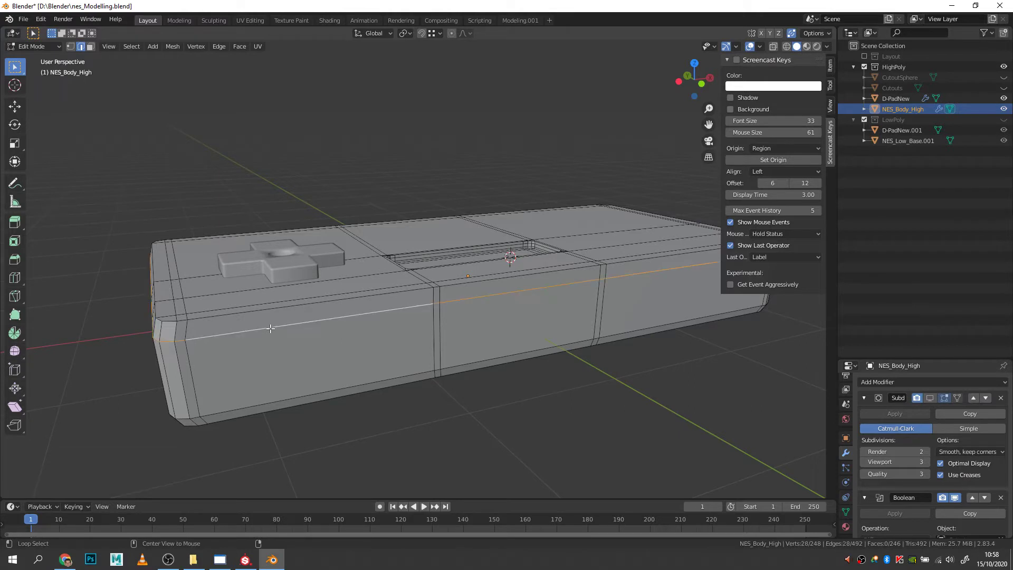
pyautogui.press('g')
pyautogui.press('g')
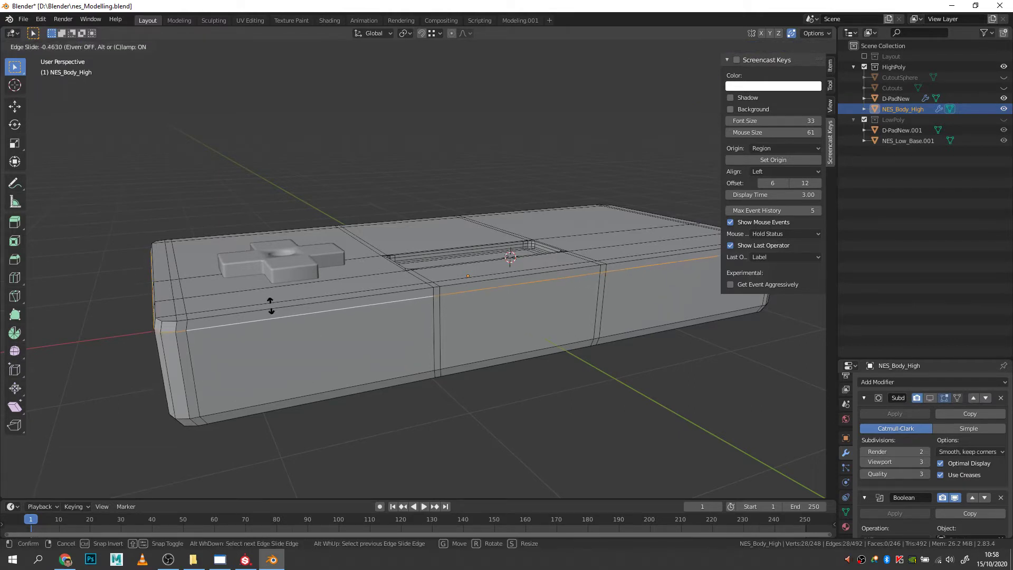
pyautogui.click(271, 306)
# - Add a single horizontal loop cut around the side wall, slid below the middle to a factor of about 0.273
pyautogui.moveTo(387, 323); pyautogui.dragTo(372, 311, button='middle')
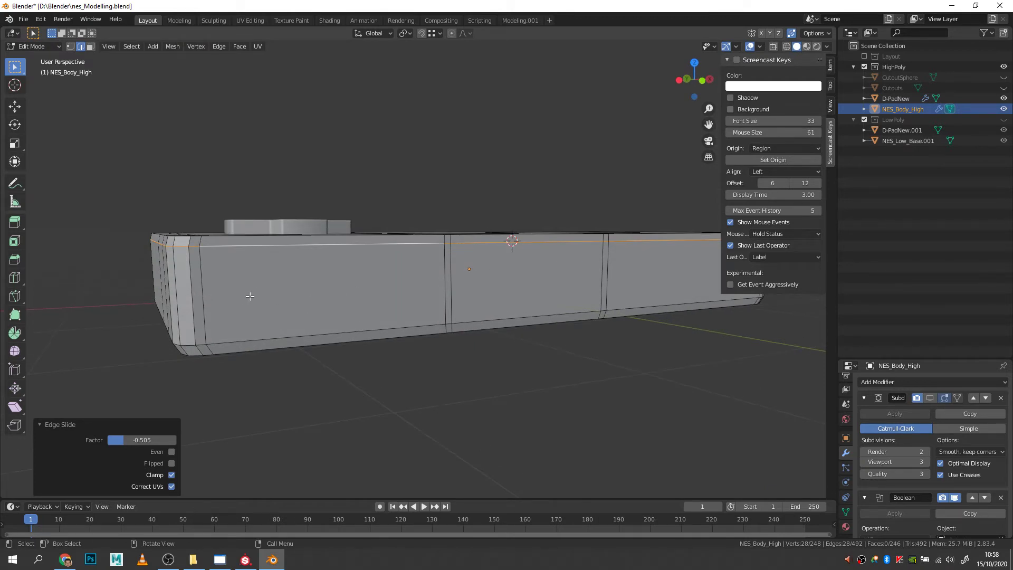
pyautogui.hotkey('ctrl', 'r')
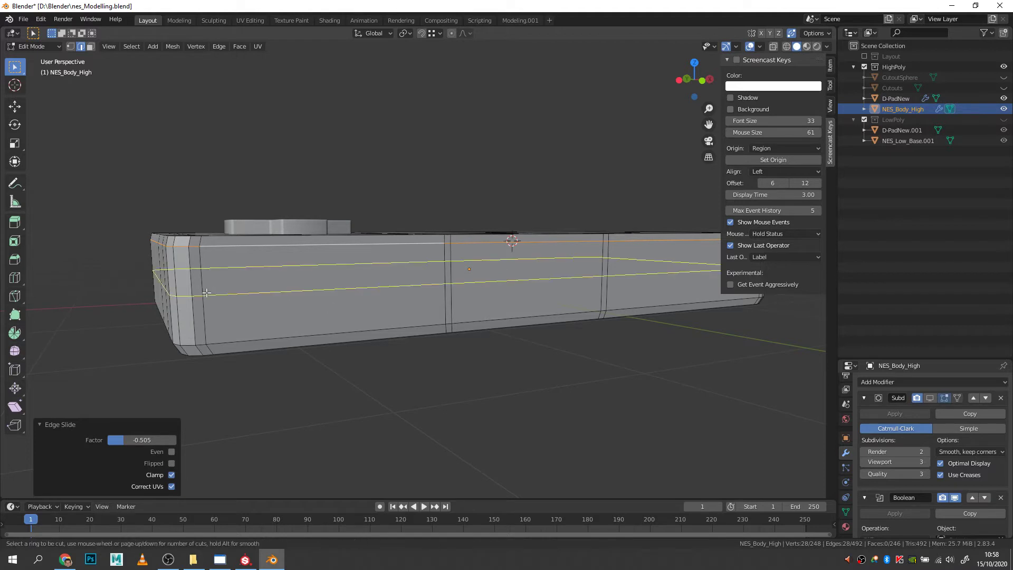
pyautogui.scroll(1, 205, 295)
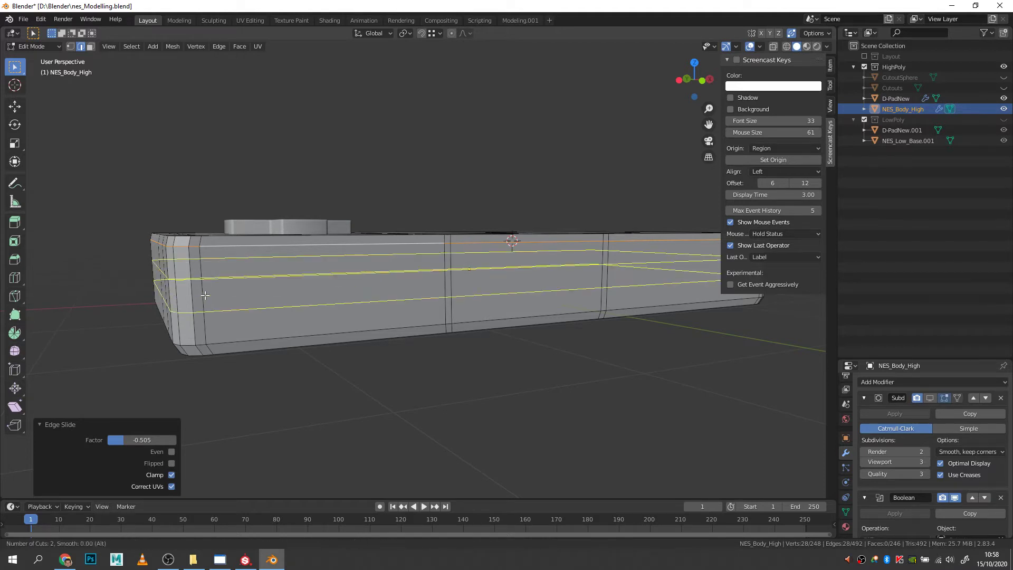
pyautogui.scroll(-1, 205, 295)
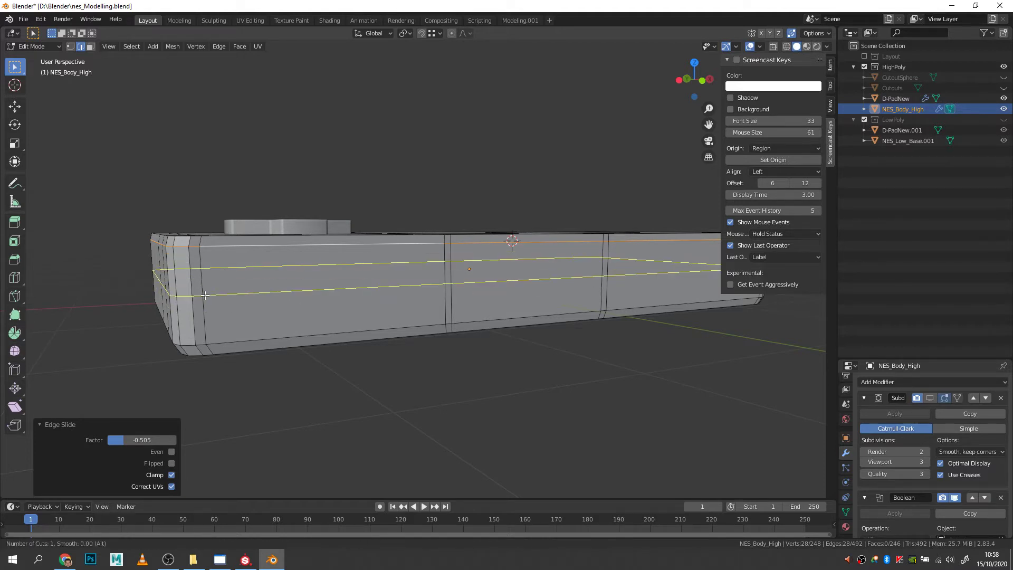
pyautogui.click(205, 296)
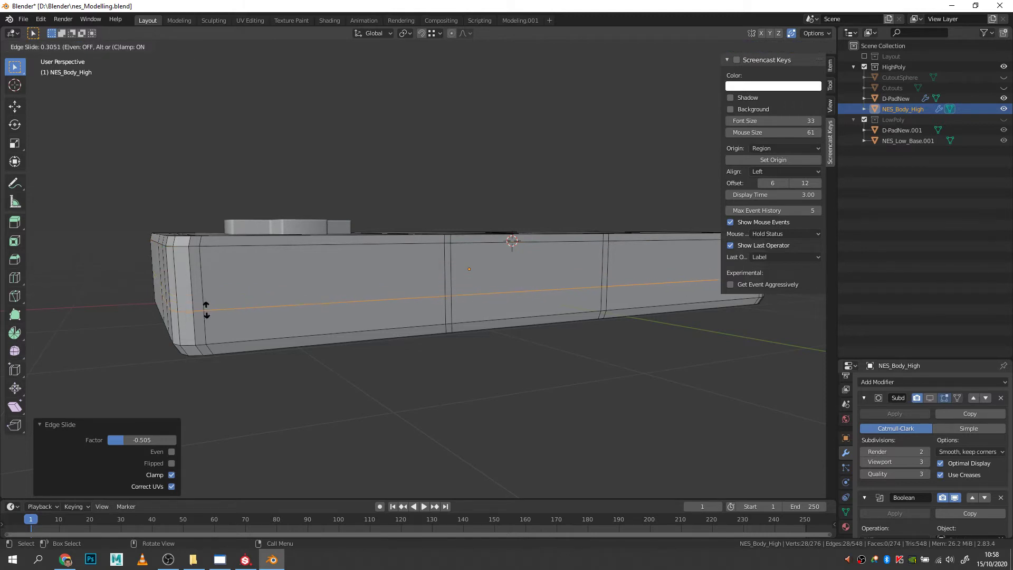
pyautogui.click(208, 310)
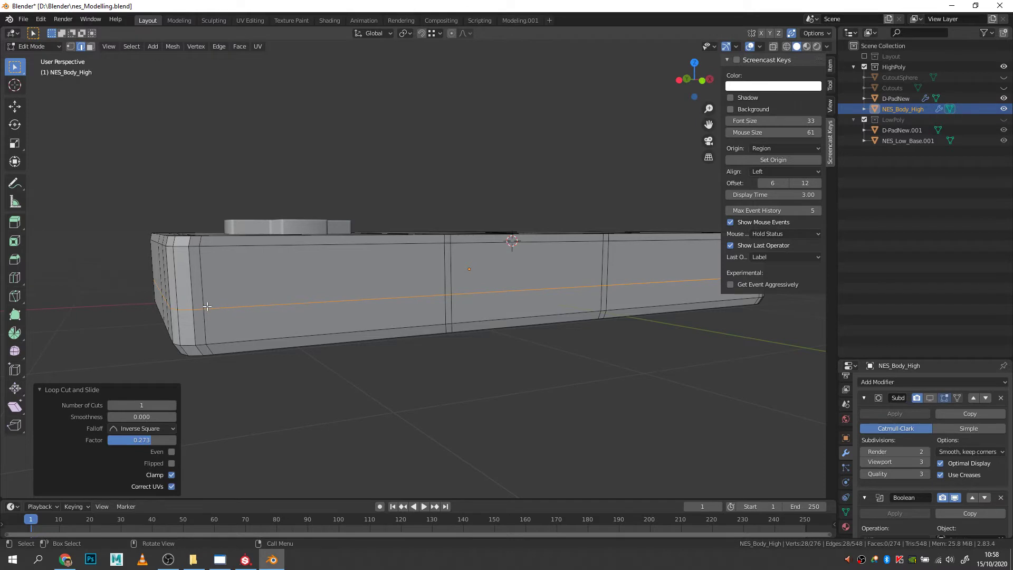
# - Add a second horizontal loop cut just above the first, slid to a factor of about 0.931 to leave a narrow strip
pyautogui.hotkey('ctrl', 'r')
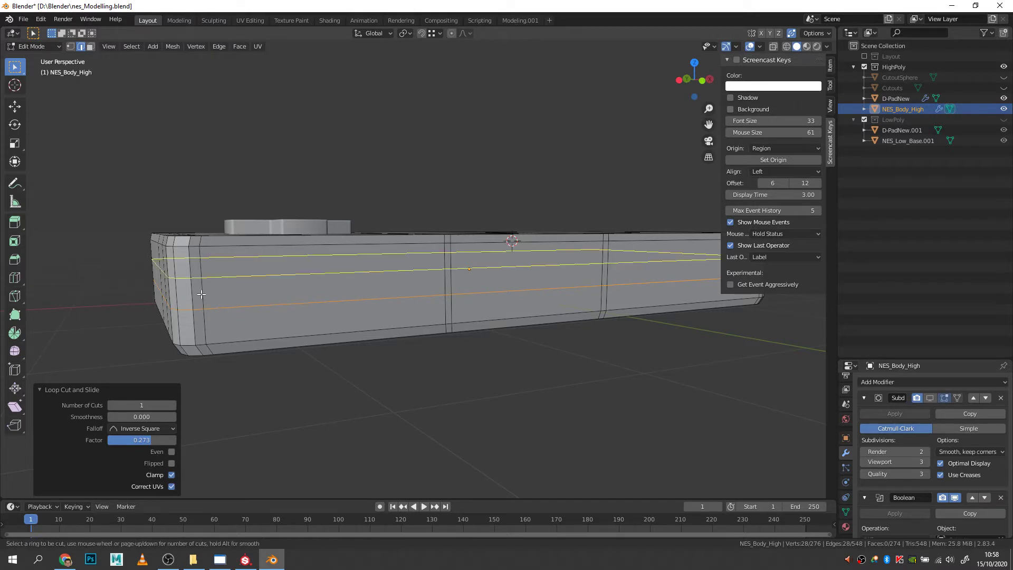
pyautogui.click(201, 293)
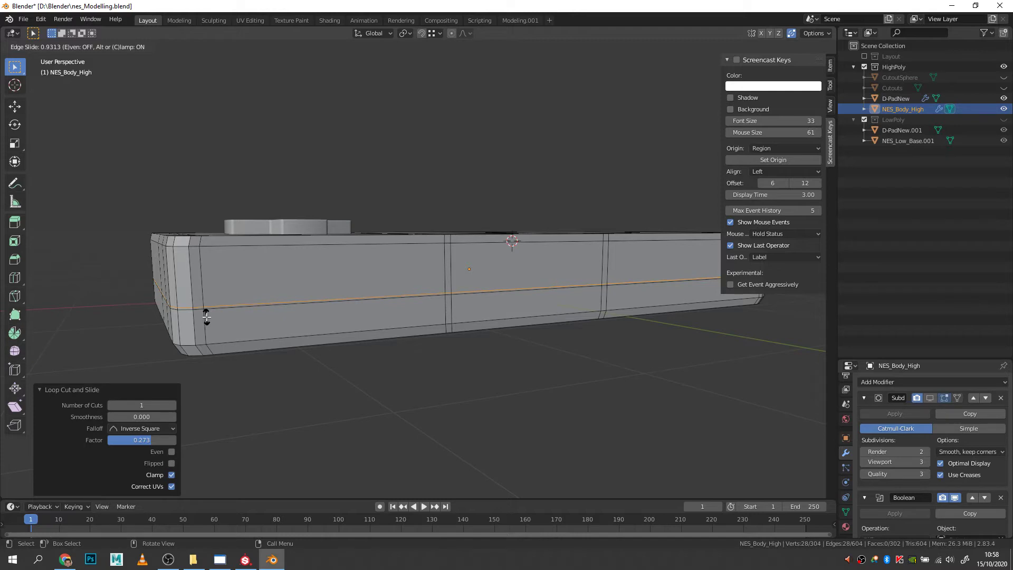
pyautogui.click(206, 317)
# - Switch to face selection and select the narrow strip's faces around the corner and along the short end near the D-pad
pyautogui.scroll(3, 183, 320)
pyautogui.moveTo(206, 324); pyautogui.dragTo(284, 323, button='middle')
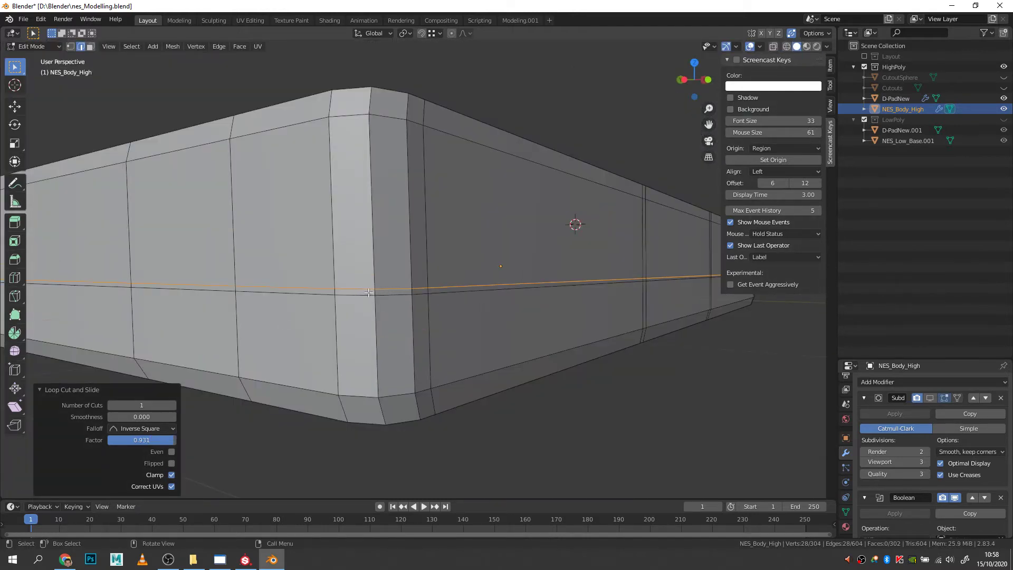
pyautogui.press('3')
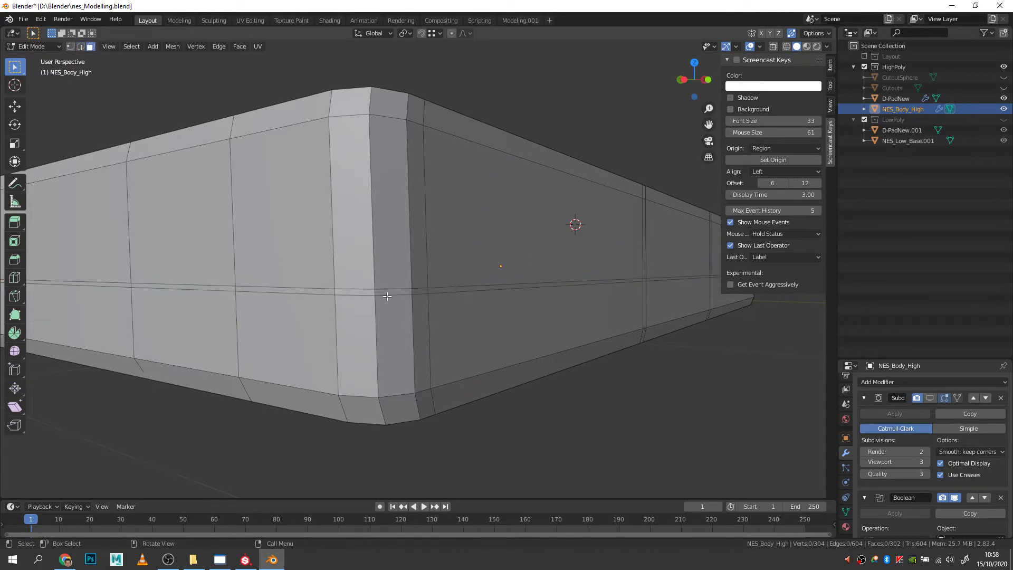
pyautogui.click(391, 292)
pyautogui.keyDown('shift'); pyautogui.click(366, 293); pyautogui.keyUp('shift')
pyautogui.keyDown('shift'); pyautogui.click(321, 291); pyautogui.keyUp('shift')
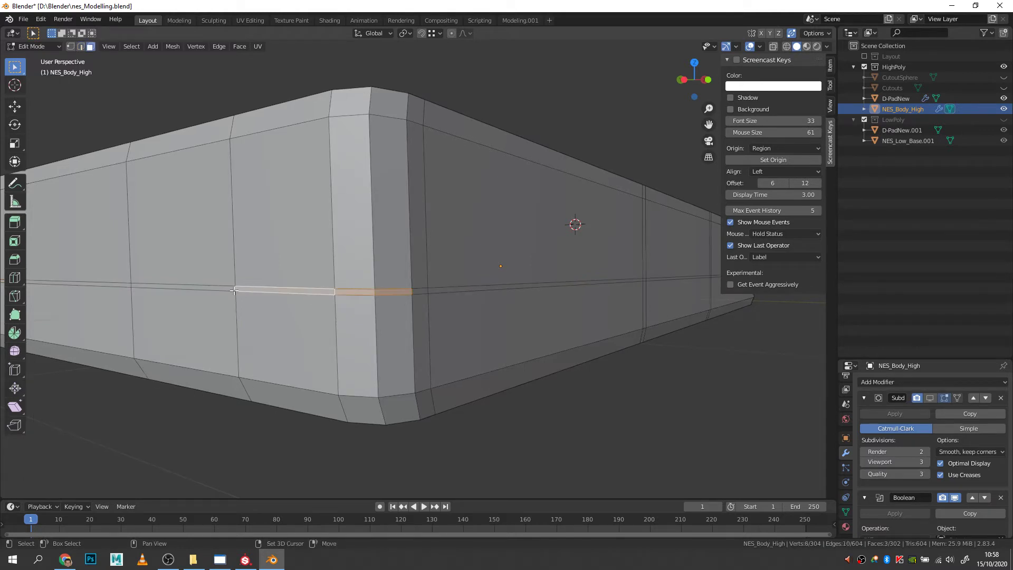
pyautogui.keyDown('shift'); pyautogui.click(177, 289); pyautogui.keyUp('shift')
pyautogui.keyDown('shift'); pyautogui.click(125, 286); pyautogui.keyUp('shift')
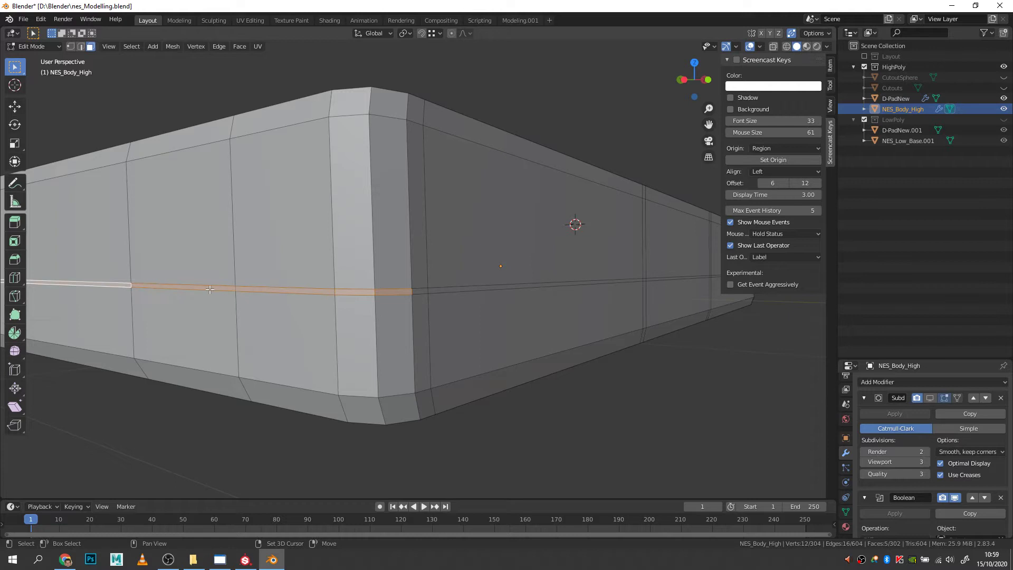
# - Extend the face selection with the narrow strip's faces along the adjoining long side of the body
pyautogui.keyDown('shift'); pyautogui.click(421, 290); pyautogui.keyUp('shift')
pyautogui.keyDown('shift'); pyautogui.click(526, 287); pyautogui.keyUp('shift')
pyautogui.moveTo(623, 285); pyautogui.dragTo(528, 296, button='middle')
pyautogui.keyDown('shift'); pyautogui.click(293, 320); pyautogui.keyUp('shift')
pyautogui.keyDown('shift'); pyautogui.click(590, 312); pyautogui.keyUp('shift')
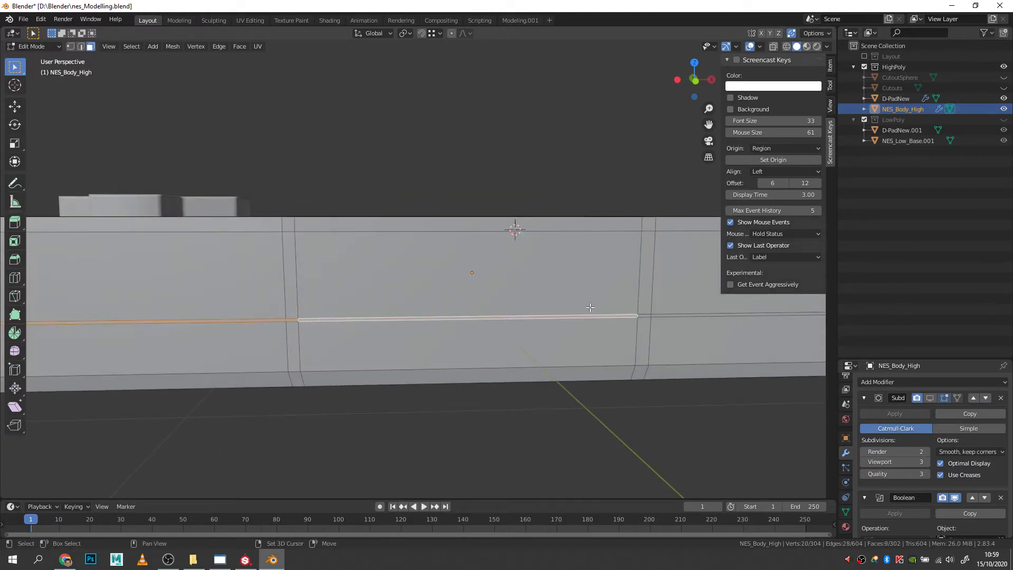
pyautogui.keyDown('shift'); pyautogui.click(648, 315); pyautogui.keyUp('shift')
pyautogui.keyDown('shift'); pyautogui.click(680, 315); pyautogui.keyUp('shift')
# - Add the narrow strip's faces around the short end opposite the D-pad, including both of its corners, to the selection
pyautogui.moveTo(680, 315); pyautogui.dragTo(639, 339, button='middle')
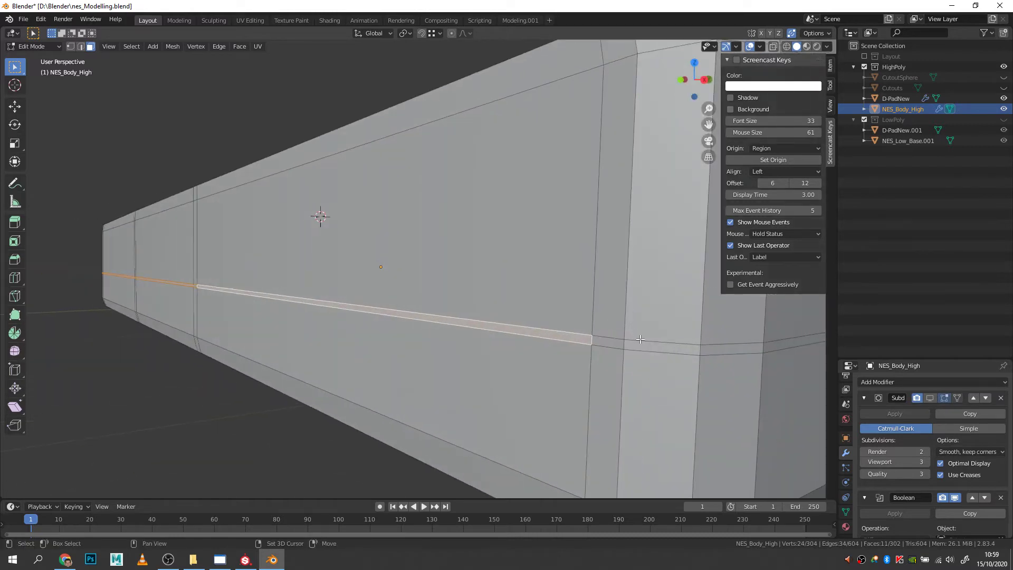
pyautogui.keyDown('shift'); pyautogui.click(617, 343); pyautogui.keyUp('shift')
pyautogui.keyDown('shift'); pyautogui.click(662, 346); pyautogui.keyUp('shift')
pyautogui.keyDown('shift'); pyautogui.click(736, 347); pyautogui.keyUp('shift')
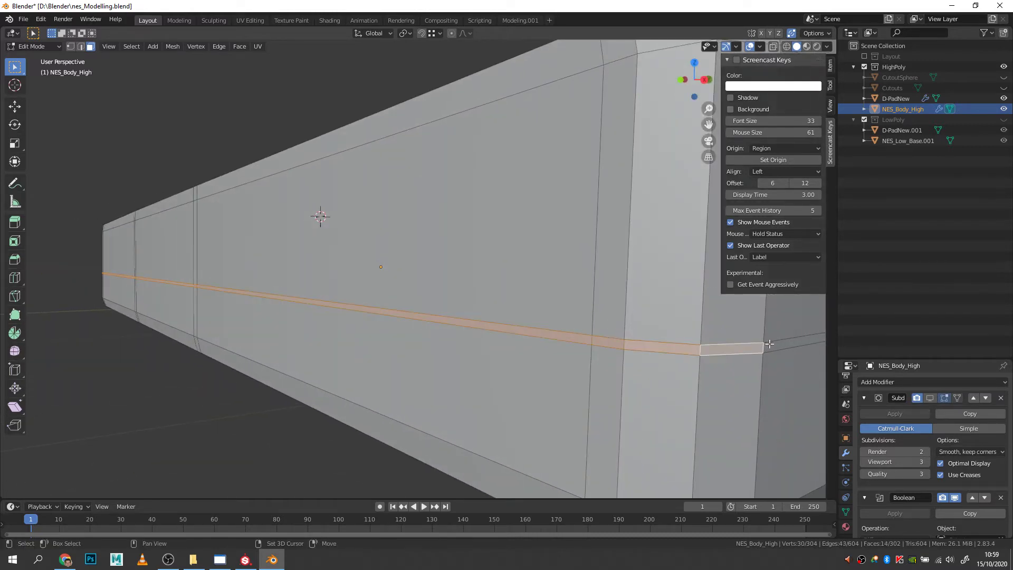
pyautogui.keyDown('shift'); pyautogui.click(794, 341); pyautogui.keyUp('shift')
pyautogui.moveTo(794, 342); pyautogui.dragTo(728, 335, button='middle')
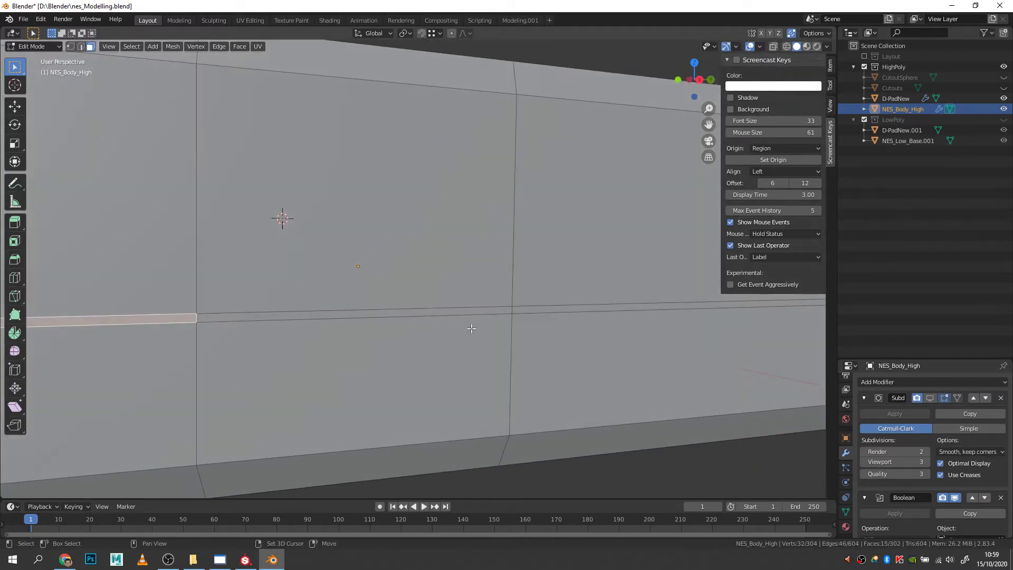
pyautogui.keyDown('shift'); pyautogui.click(480, 313); pyautogui.keyUp('shift')
pyautogui.keyDown('shift'); pyautogui.click(580, 313); pyautogui.keyUp('shift')
pyautogui.moveTo(580, 313); pyautogui.dragTo(341, 340, button='middle')
pyautogui.keyDown('shift'); pyautogui.click(232, 331); pyautogui.keyUp('shift')
pyautogui.keyDown('shift'); pyautogui.click(256, 330); pyautogui.keyUp('shift')
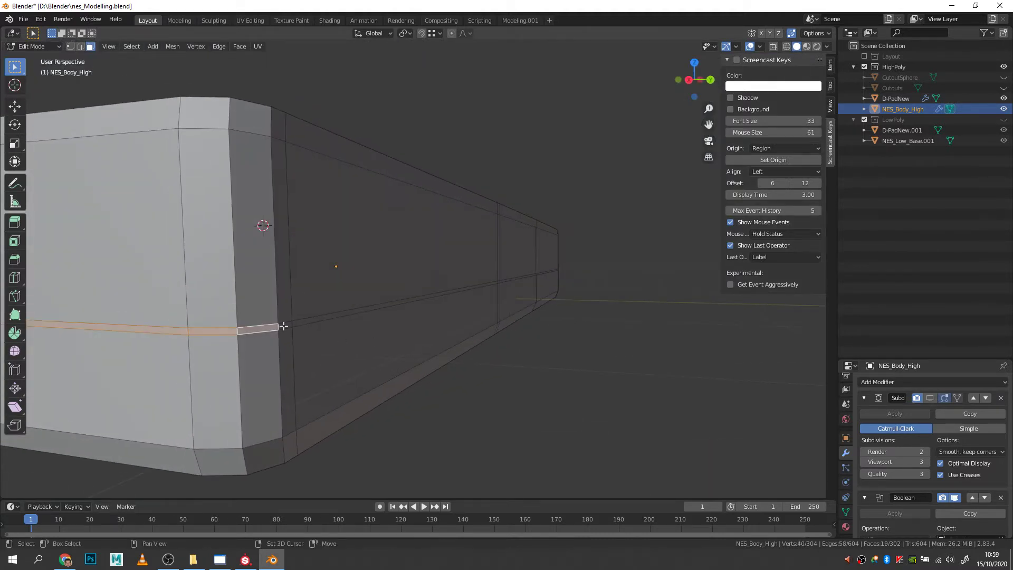
# - Add the narrow strip's faces along the remaining long side of the body to the selection
pyautogui.keyDown('shift'); pyautogui.click(285, 325); pyautogui.keyUp('shift')
pyautogui.keyDown('shift'); pyautogui.click(421, 312); pyautogui.keyUp('shift')
pyautogui.moveTo(480, 305); pyautogui.dragTo(335, 305, button='middle')
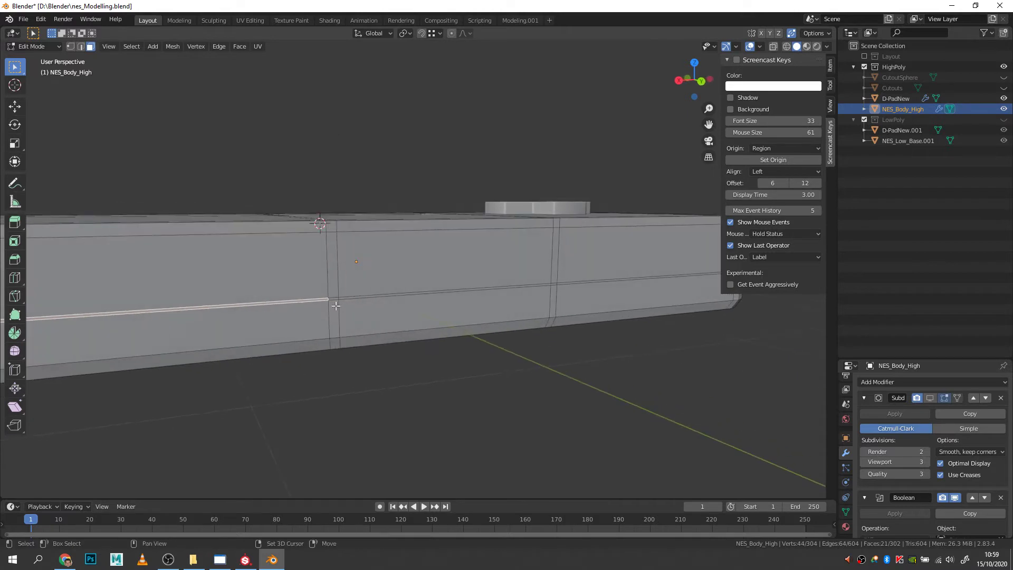
pyautogui.keyDown('shift'); pyautogui.click(335, 298); pyautogui.keyUp('shift')
pyautogui.keyDown('shift'); pyautogui.click(551, 286); pyautogui.keyUp('shift')
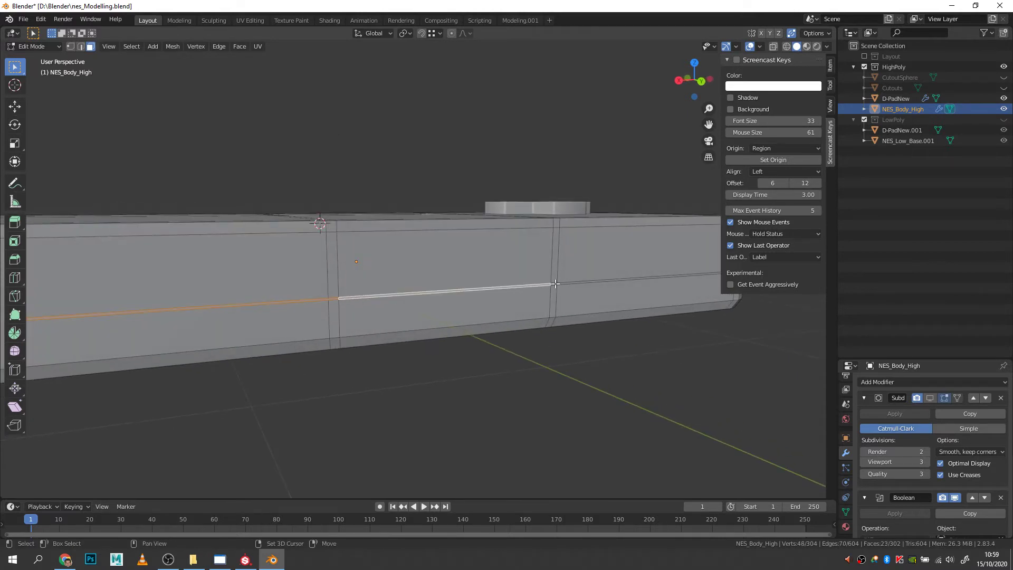
pyautogui.keyDown('shift'); pyautogui.click(555, 283); pyautogui.keyUp('shift')
pyautogui.keyDown('shift'); pyautogui.click(580, 283); pyautogui.keyUp('shift')
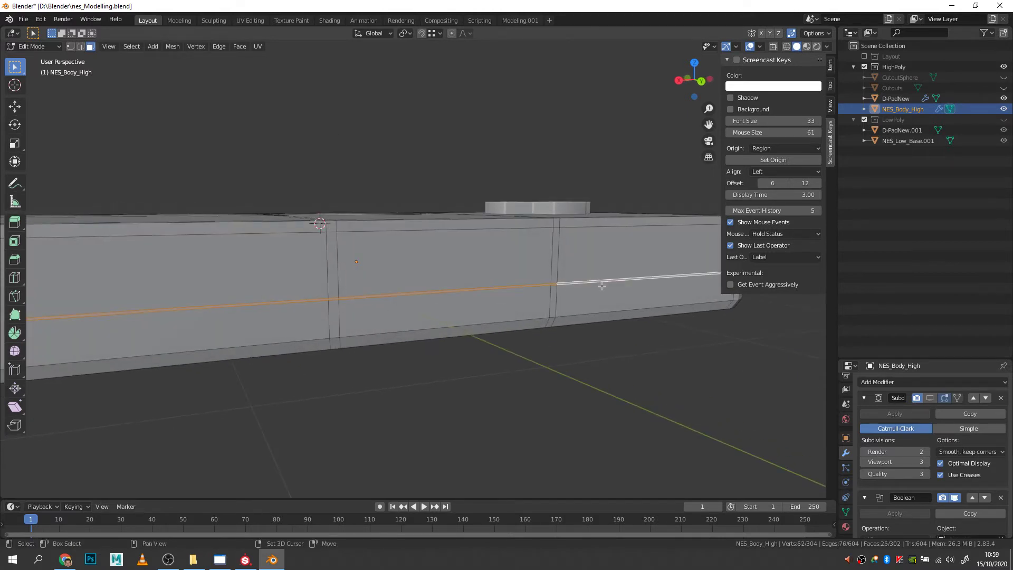
# - Complete the strip's face selection with the two remaining faces at the last corner, near the D-pad
pyautogui.moveTo(602, 285); pyautogui.dragTo(522, 285, button='middle')
pyautogui.keyDown('shift'); pyautogui.click(587, 348); pyautogui.keyUp('shift')
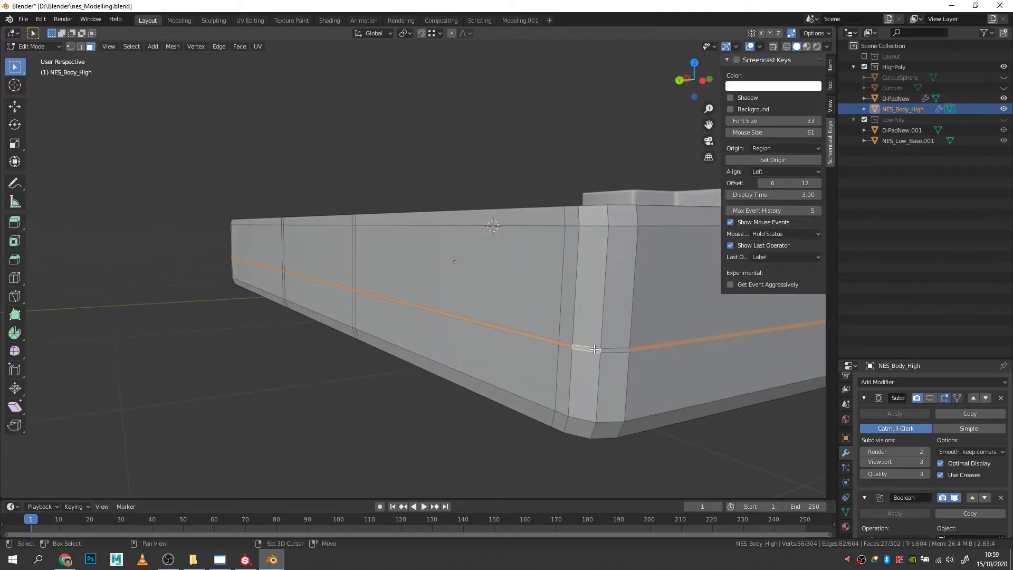
pyautogui.keyDown('shift'); pyautogui.click(609, 351); pyautogui.keyUp('shift')
pyautogui.moveTo(645, 347); pyautogui.dragTo(556, 340, button='middle')
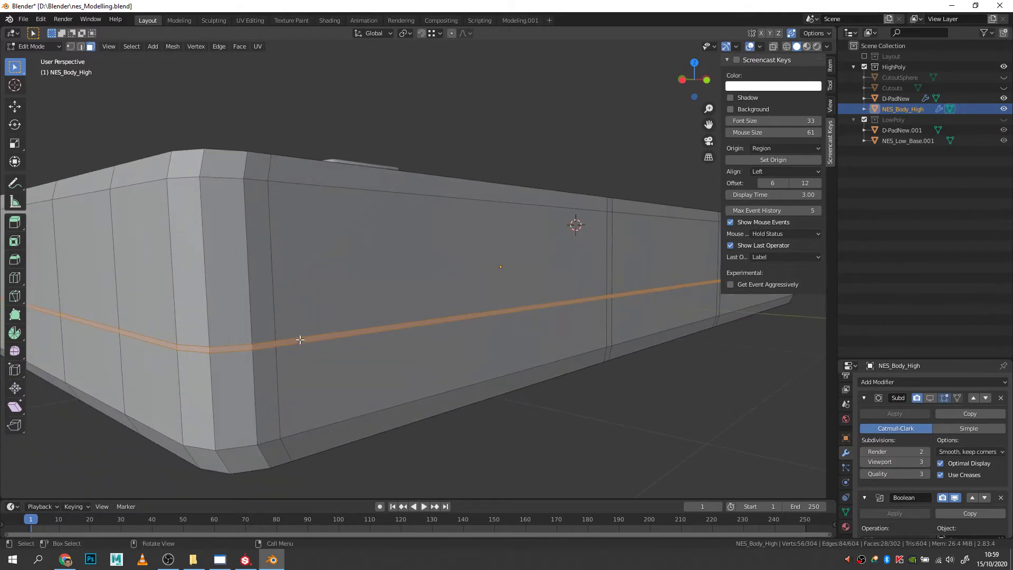
# - Extrude the selected strip inward along its normals by about 0.0019 m
pyautogui.rightClick(300, 340)
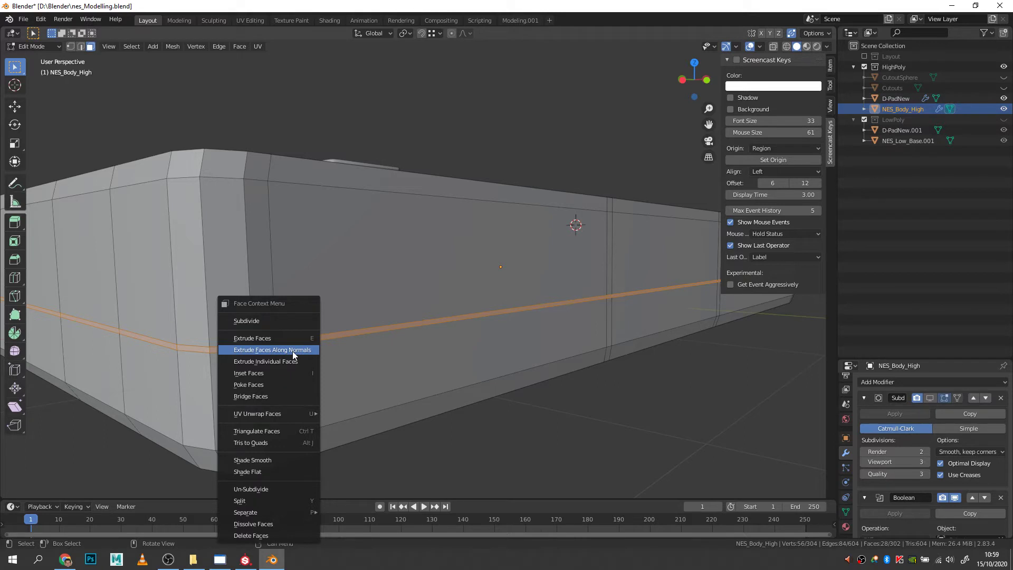
pyautogui.click(293, 355)
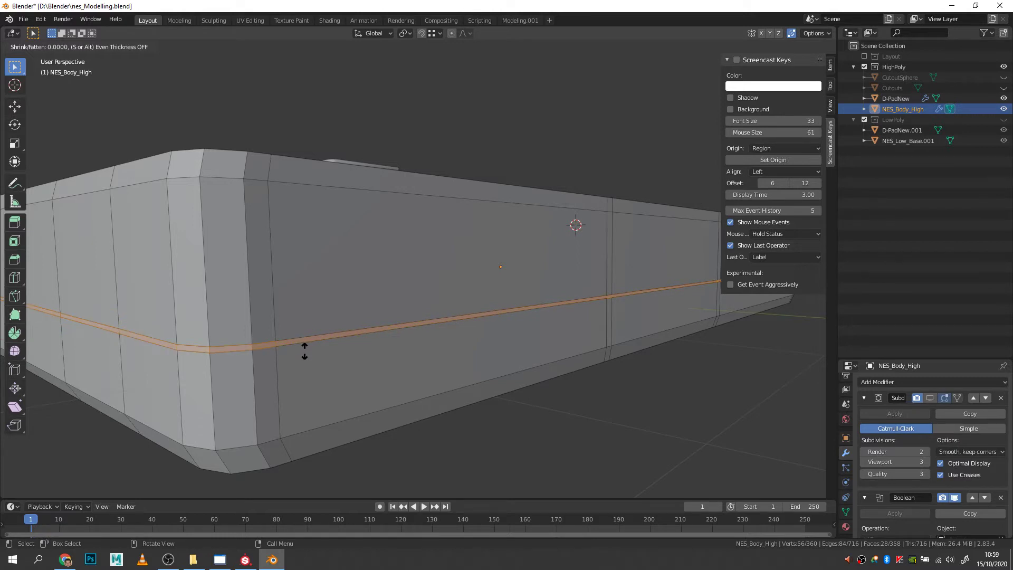
pyautogui.press('shift')
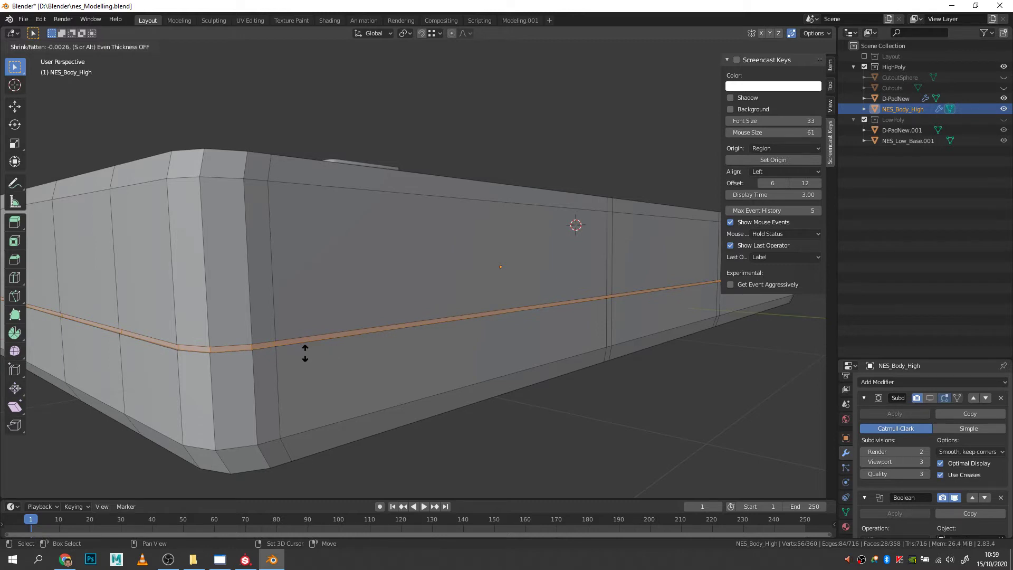
pyautogui.keyDown('shift'); pyautogui.click(305, 353); pyautogui.keyUp('shift')
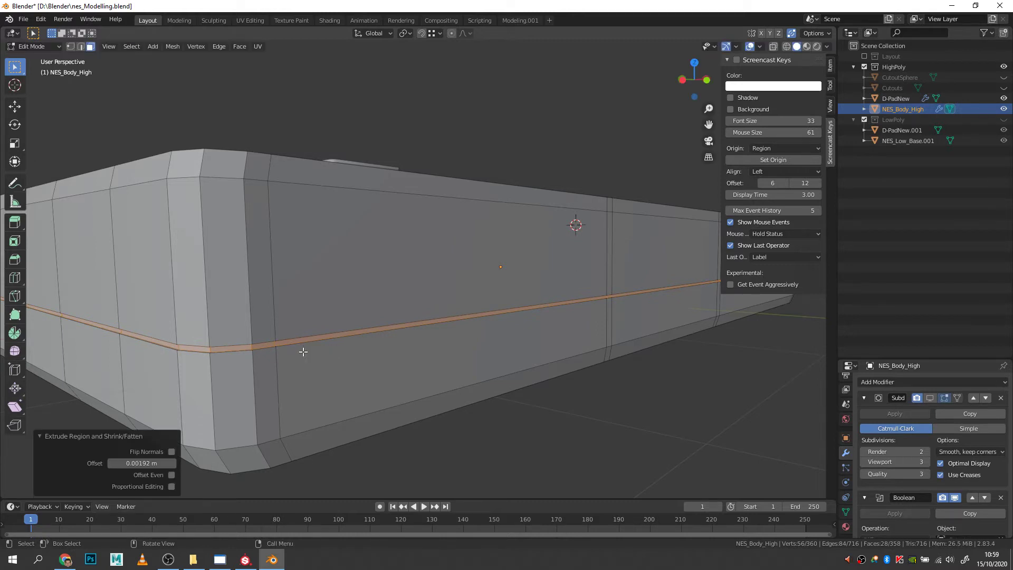
# - Extrude the strip inward along its normals a second time, by about 0.0051 m, to deepen the groove
pyautogui.rightClick(293, 344)
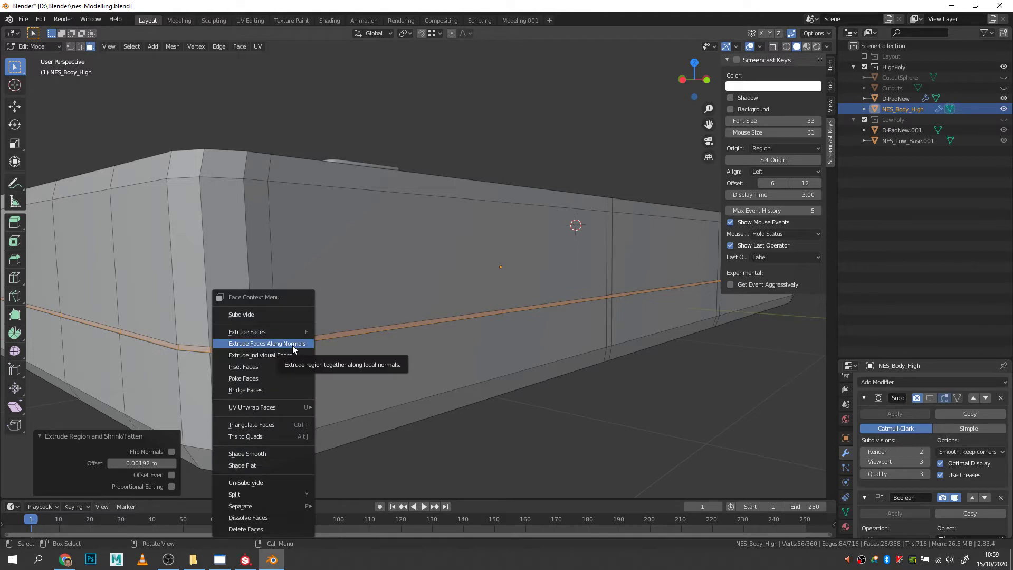
pyautogui.click(292, 344)
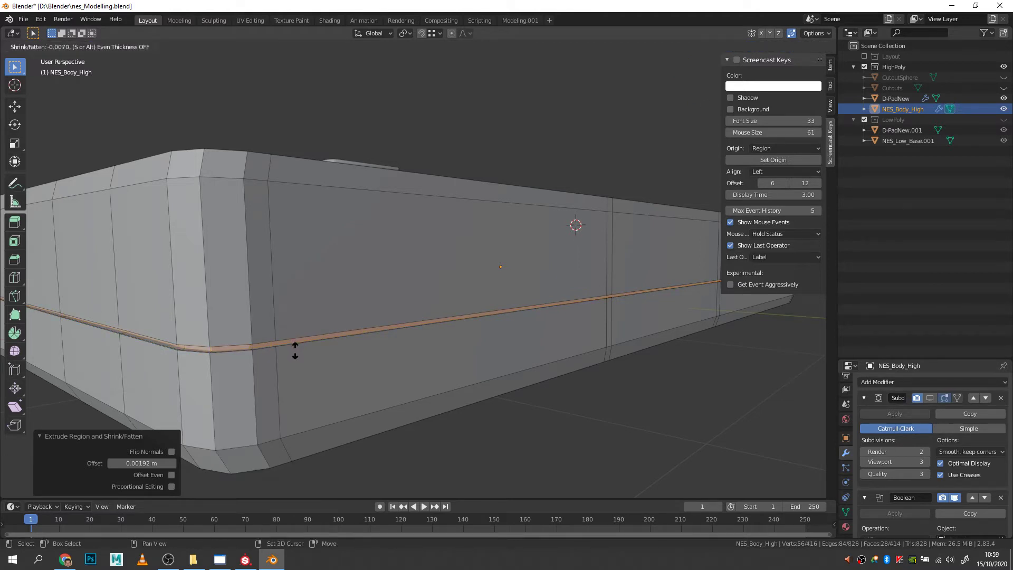
pyautogui.click(295, 350)
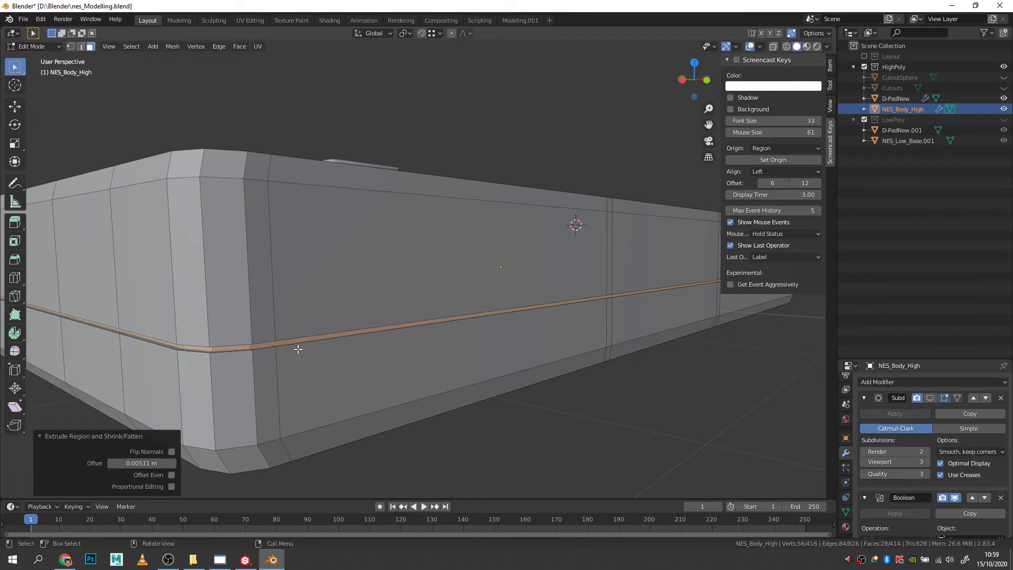
# - Turn the body's Subdivision modifier back on in the viewport and return to Object Mode to view the smoothed seam
pyautogui.moveTo(294, 350)
pyautogui.mouseDown(button='middle')
pyautogui.moveTo(316, 341)
pyautogui.moveTo(302, 344)
pyautogui.mouseUp(button='middle')
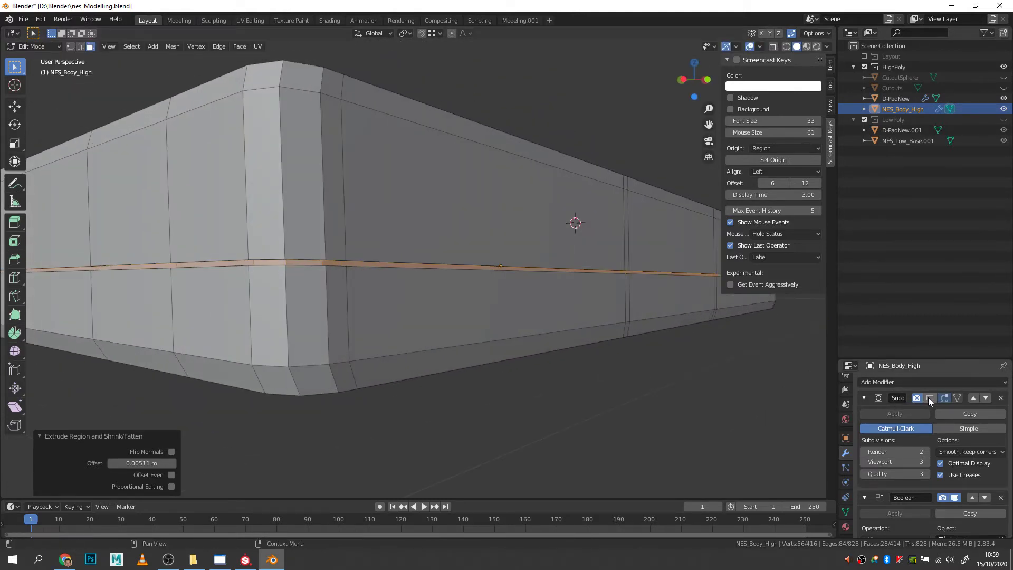
pyautogui.click(930, 399)
pyautogui.moveTo(505, 360); pyautogui.dragTo(589, 389, button='middle')
pyautogui.press('Tab')
pyautogui.scroll(-5, 593, 371)
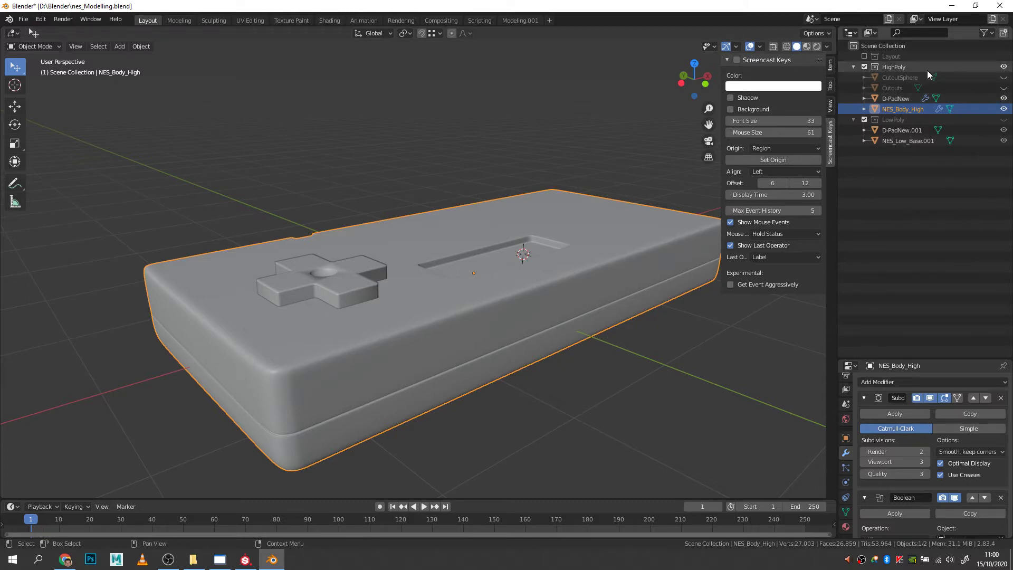
# - Show the Layout collection with the reference image and enable X-ray in the top view
pyautogui.click(864, 55)
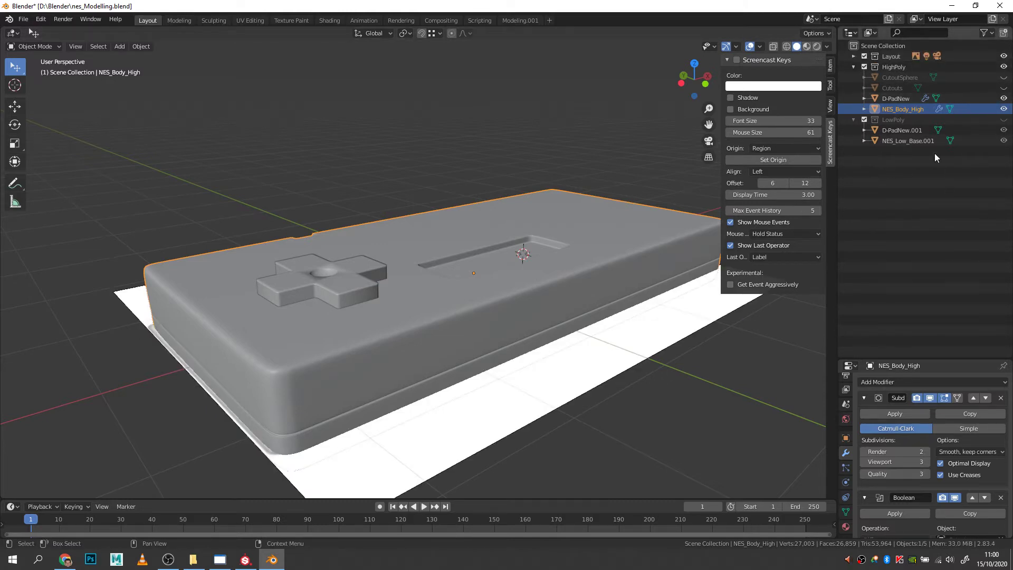
pyautogui.hotkey('alt', 'z')
pyautogui.moveTo(676, 261); pyautogui.dragTo(569, 379, button='middle')
pyautogui.press('KP_7')
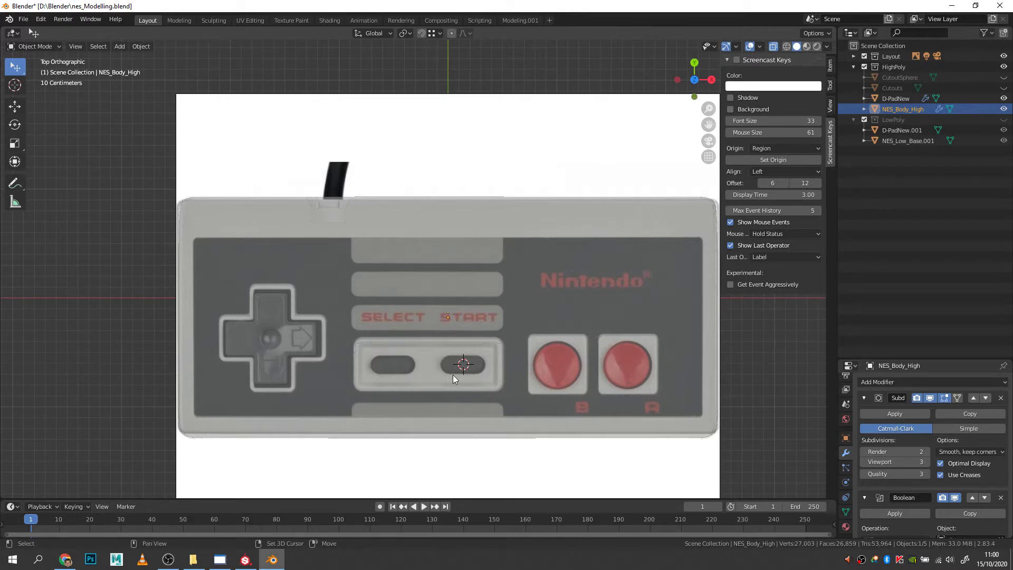
# - Add a 32-vertex mesh cylinder at the 3D cursor and scale it uniformly to about 0.081
pyautogui.hotkey('shift', 'a')
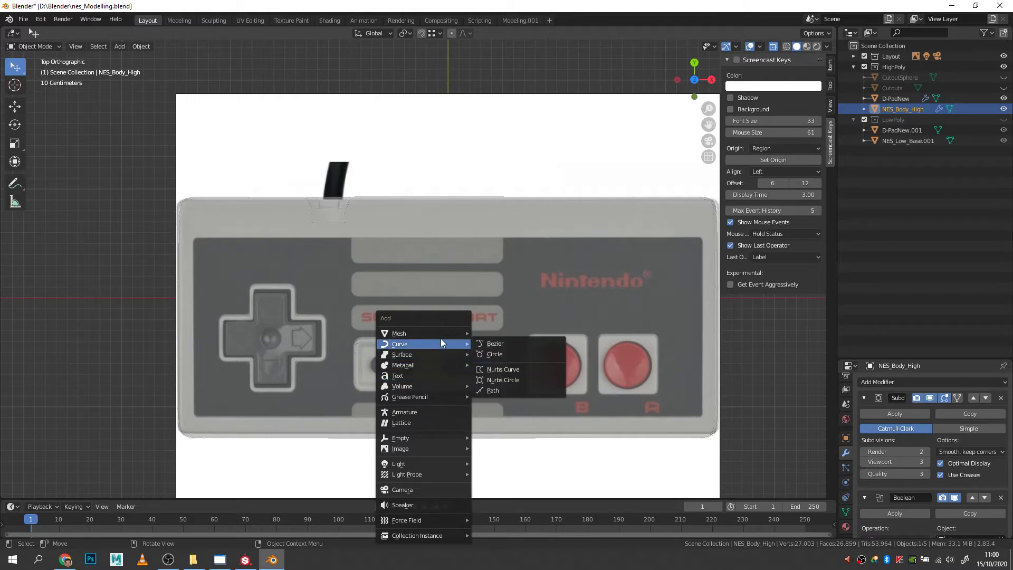
pyautogui.moveTo(442, 332)
pyautogui.click(510, 387)
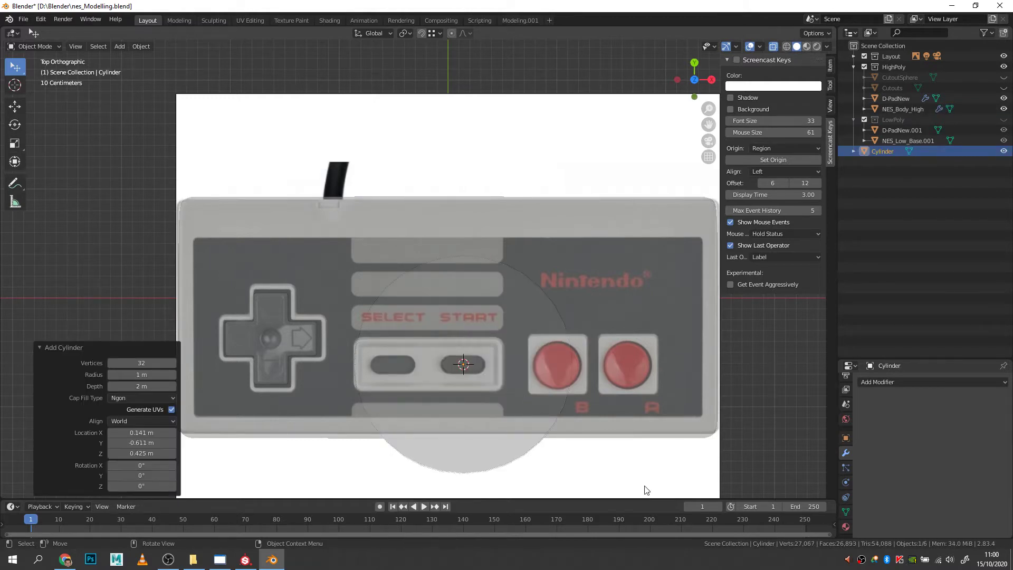
pyautogui.press('s')
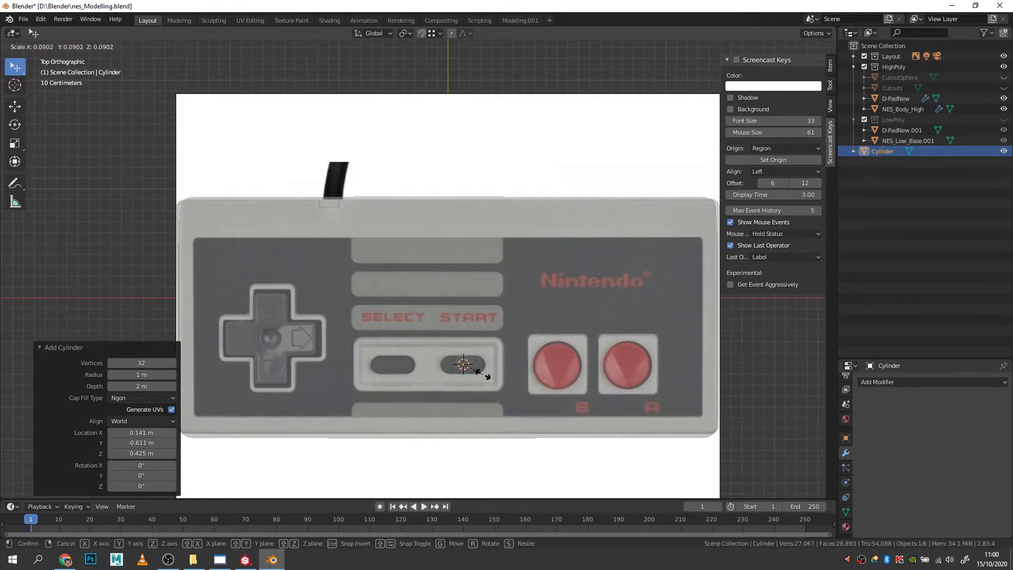
pyautogui.click(481, 373)
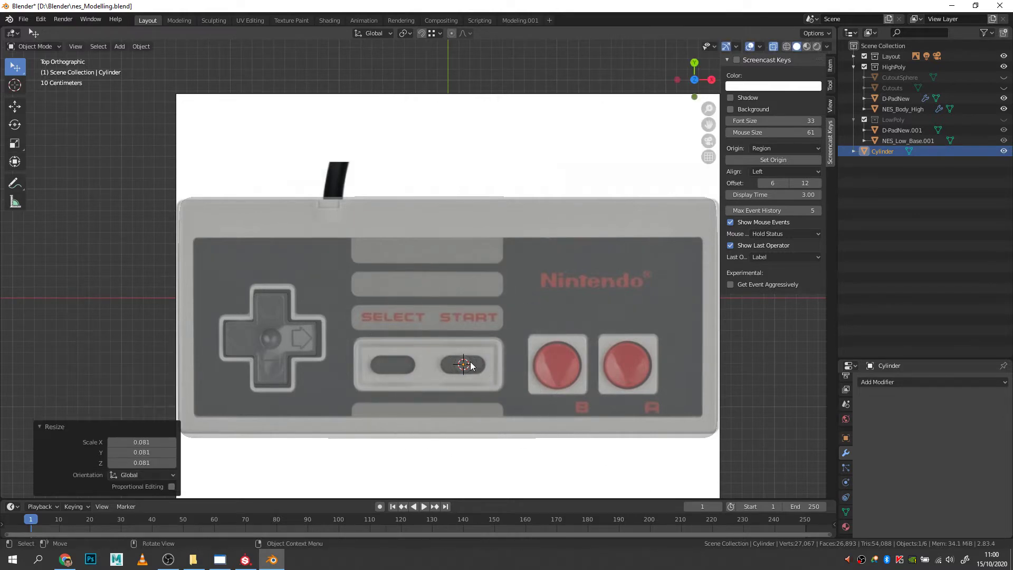
# - In Edit Mode, move the cylinder's mesh about 0.113 m along X to the far rounded end of the START button in the reference
pyautogui.scroll(4, 471, 375)
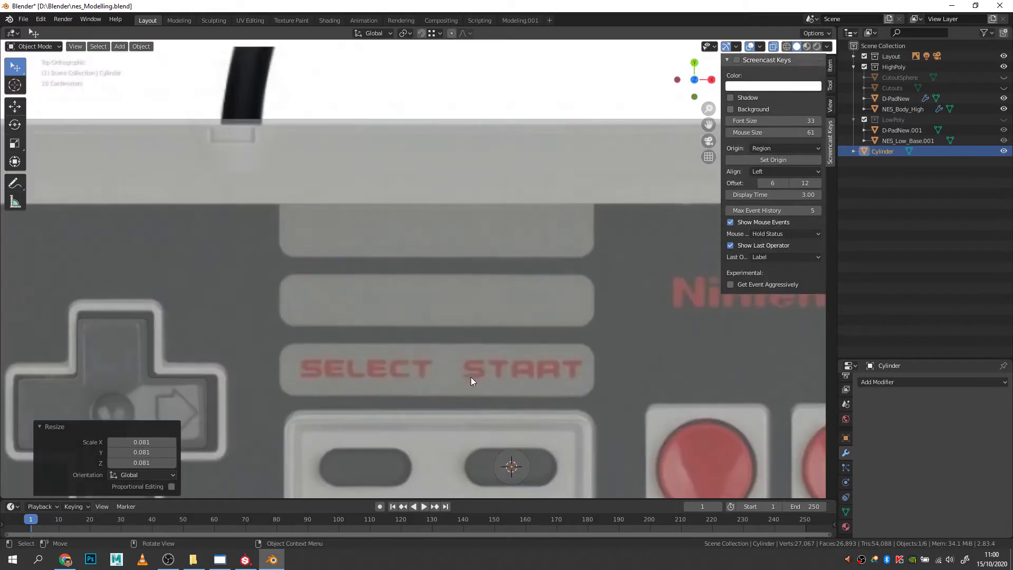
pyautogui.keyDown('shift'); pyautogui.moveTo(530, 359); pyautogui.dragTo(506, 170, button='middle'); pyautogui.keyUp('shift')
pyautogui.scroll(3, 503, 287)
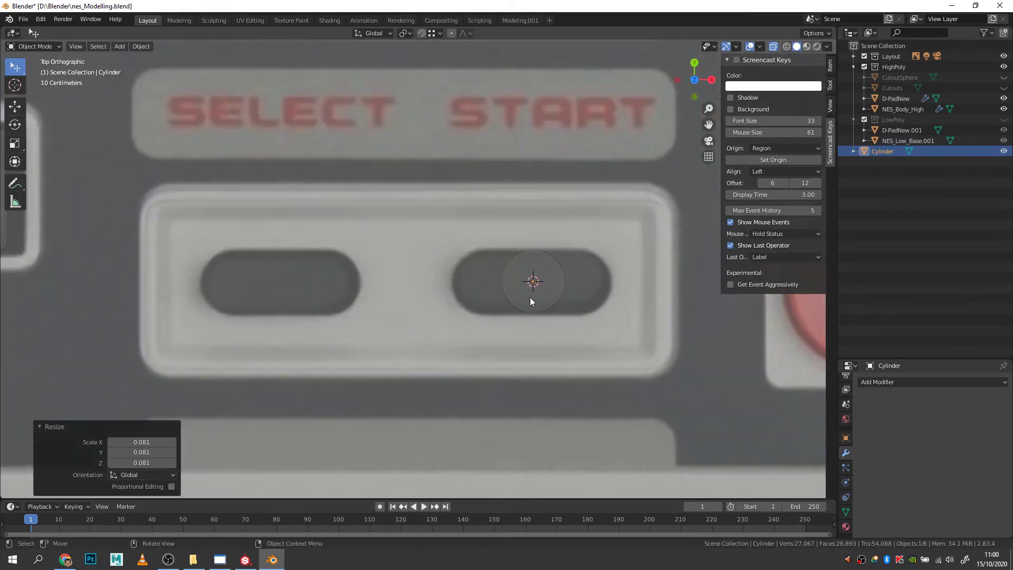
pyautogui.keyDown('shift'); pyautogui.moveTo(547, 310); pyautogui.dragTo(471, 293, button='middle'); pyautogui.keyUp('shift')
pyautogui.scroll(2, 459, 272)
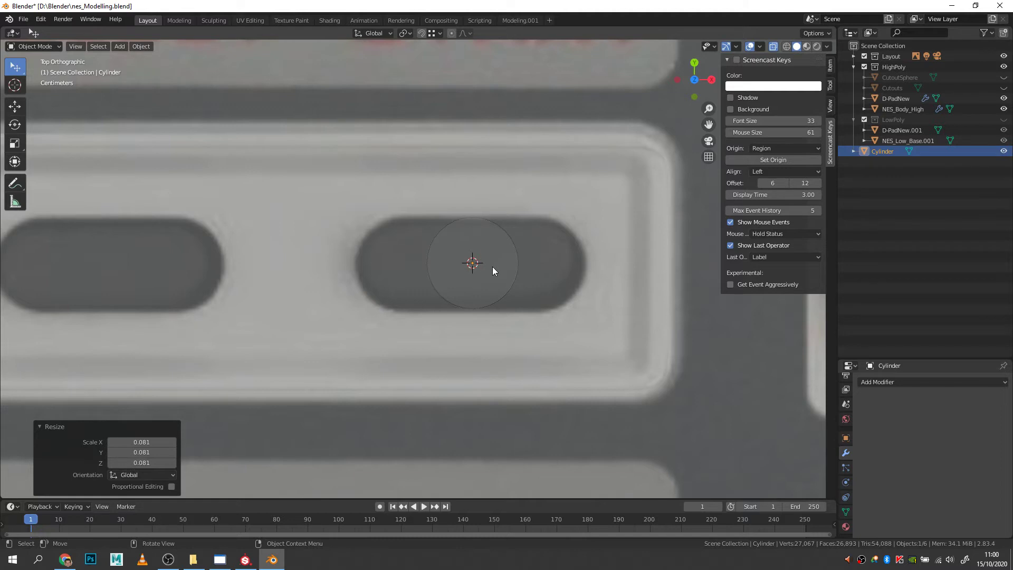
pyautogui.press('Tab')
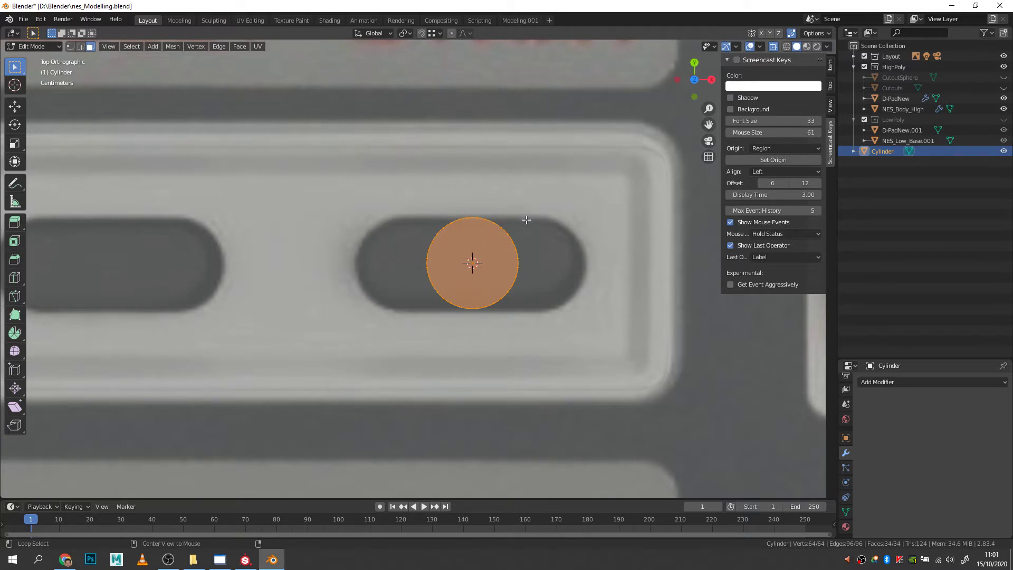
pyautogui.hotkey('alt', 'z')
pyautogui.hotkey('alt', 'z')
pyautogui.moveTo(553, 204); pyautogui.dragTo(473, 330)
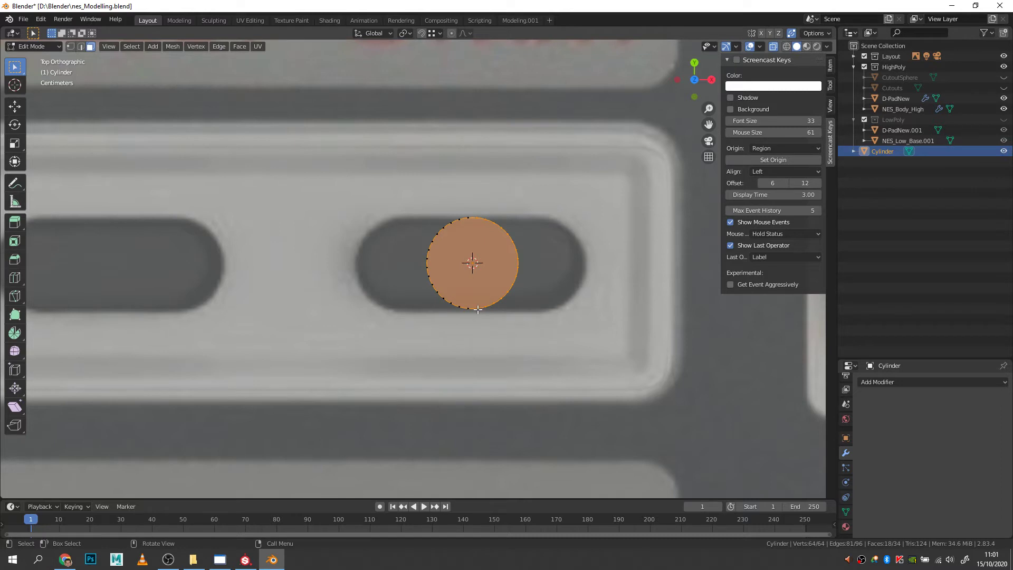
pyautogui.press('g')
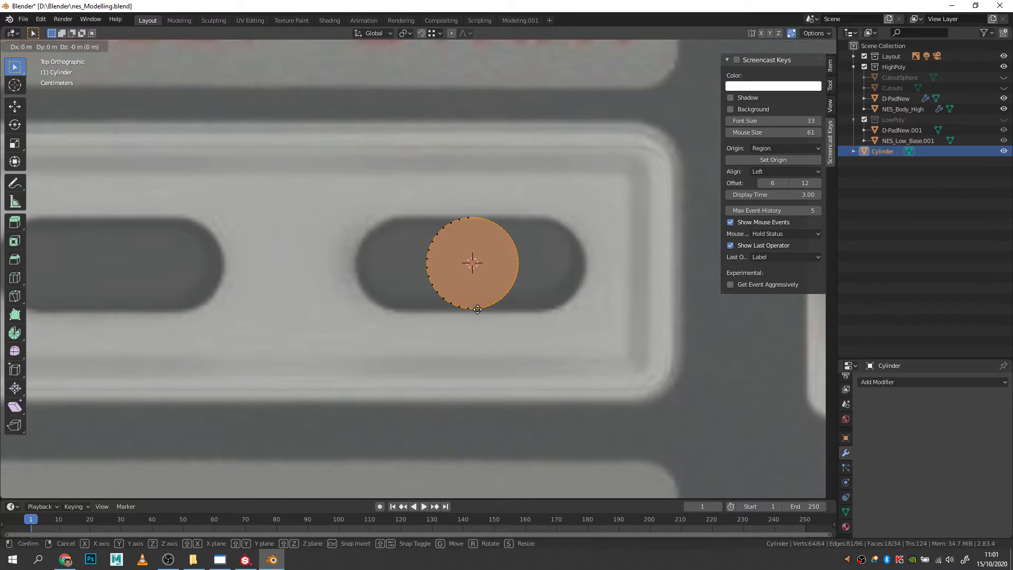
pyautogui.press('x')
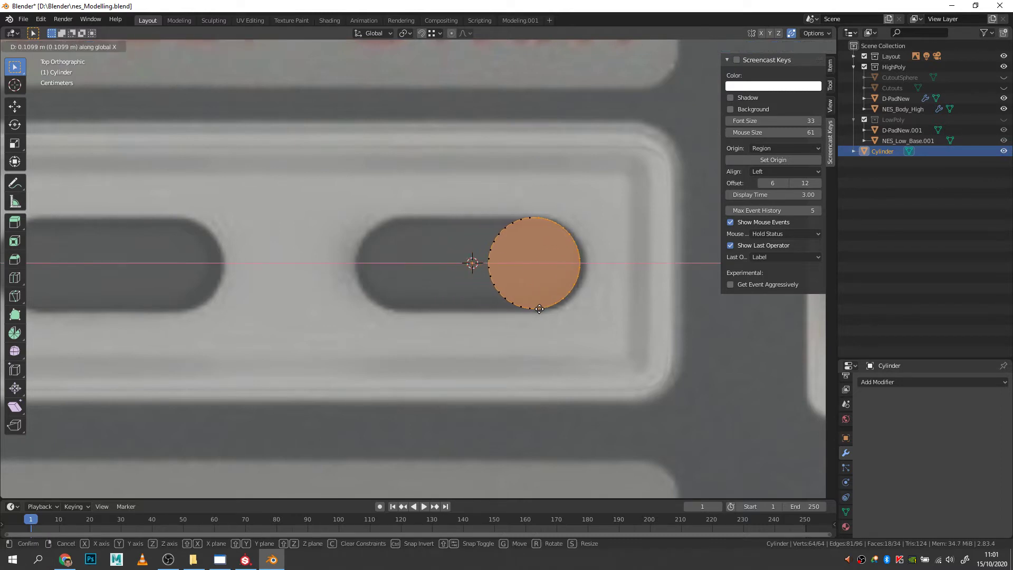
pyautogui.click(541, 309)
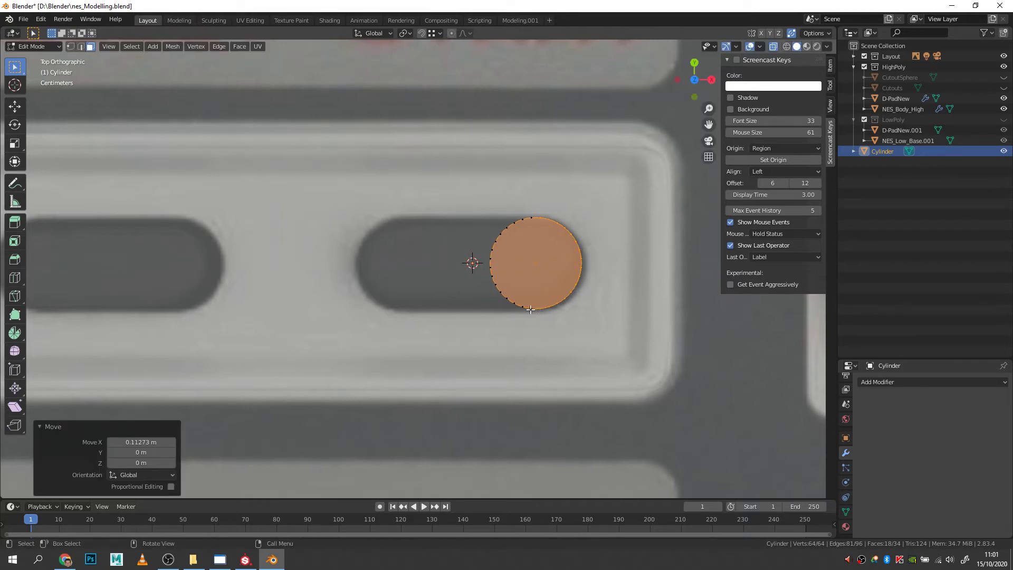
# - Select the vertices of the cylinder's half facing SELECT and move them about -0.233 m along X to form the pill-shaped START button
pyautogui.press('1')
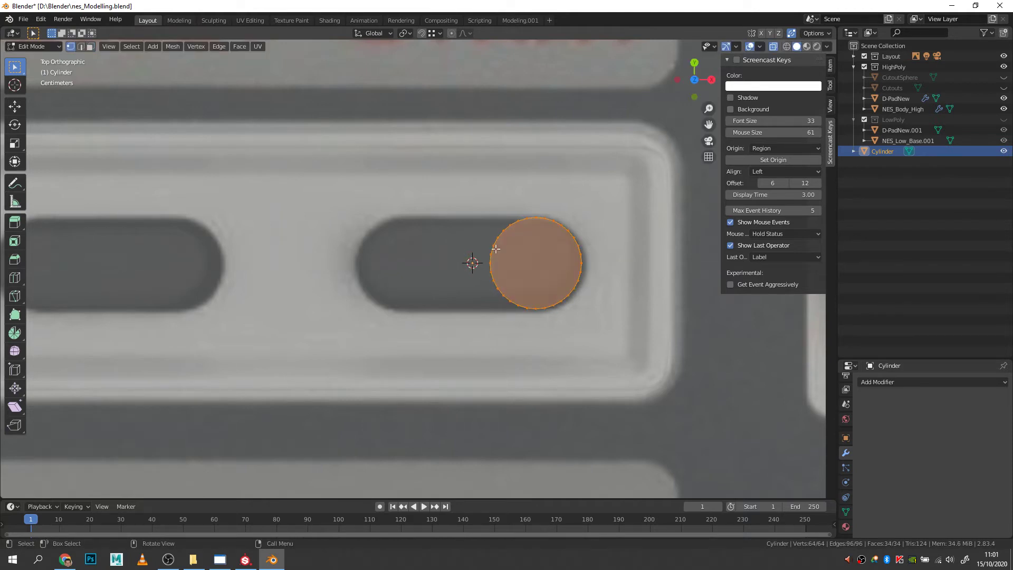
pyautogui.moveTo(465, 190); pyautogui.dragTo(531, 330)
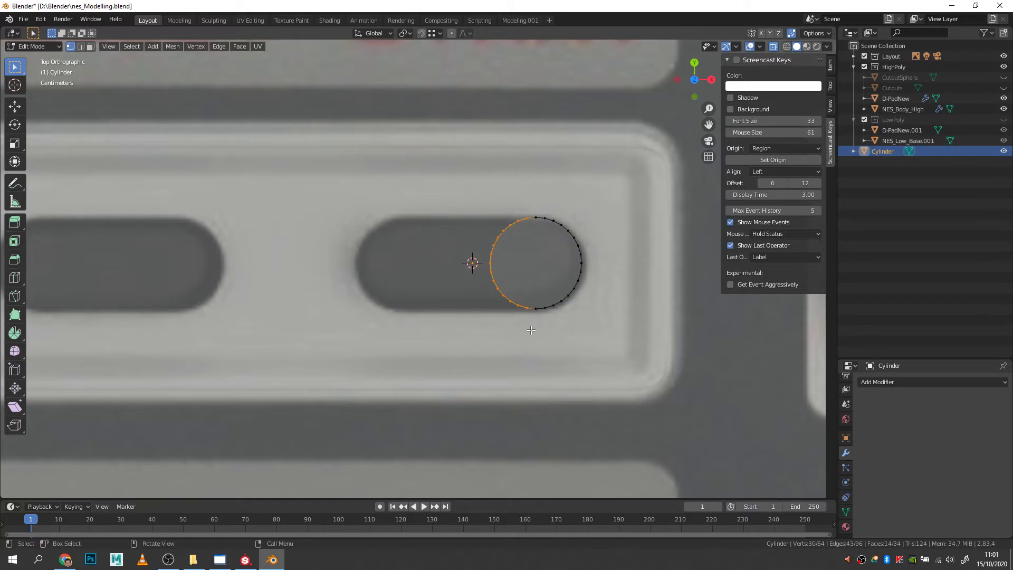
pyautogui.press('g')
pyautogui.press('x')
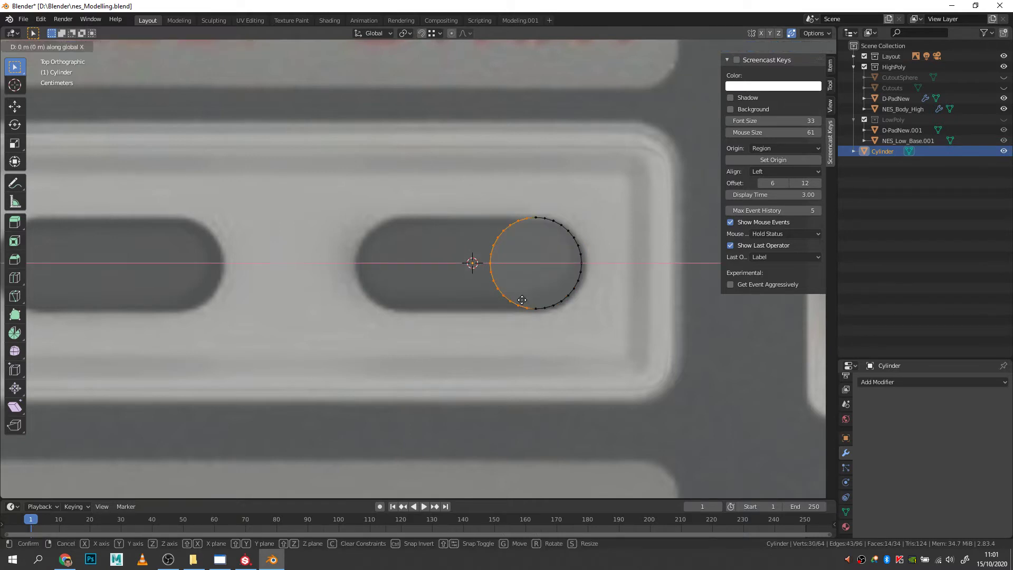
pyautogui.click(391, 296)
# - Add a Subdivision Surface modifier to the pill-shaped START button
pyautogui.moveTo(473, 304); pyautogui.dragTo(489, 156, button='middle')
pyautogui.scroll(1, 501, 154)
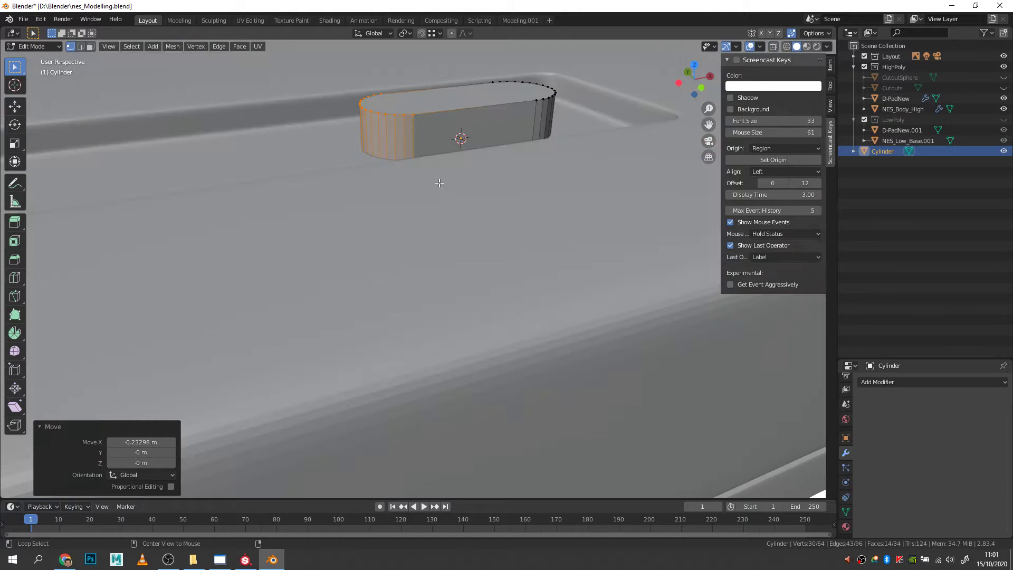
pyautogui.moveTo(438, 139)
pyautogui.mouseDown(button='middle')
pyautogui.moveTo(456, 145)
pyautogui.moveTo(438, 152)
pyautogui.mouseUp(button='middle')
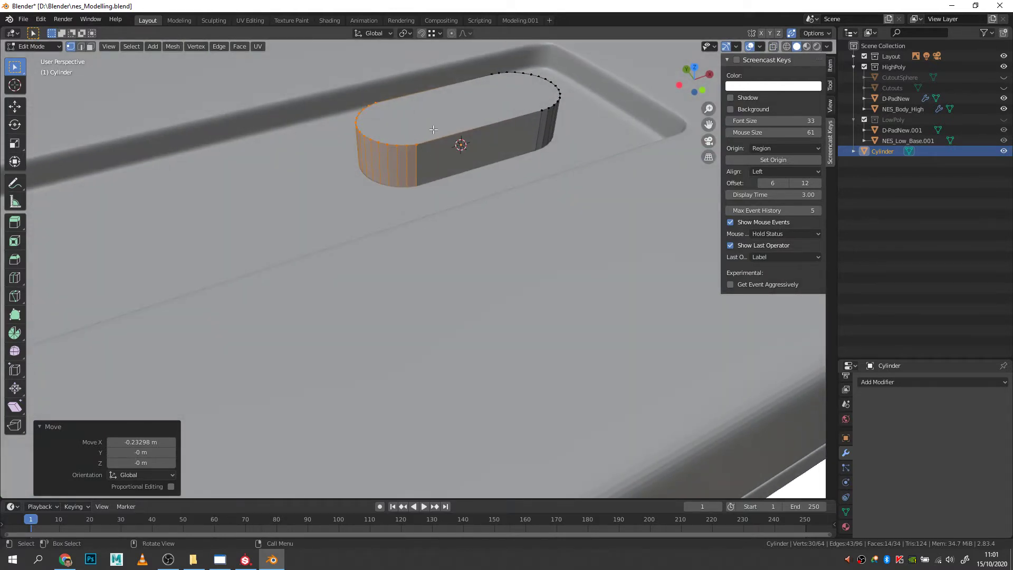
pyautogui.click(869, 382)
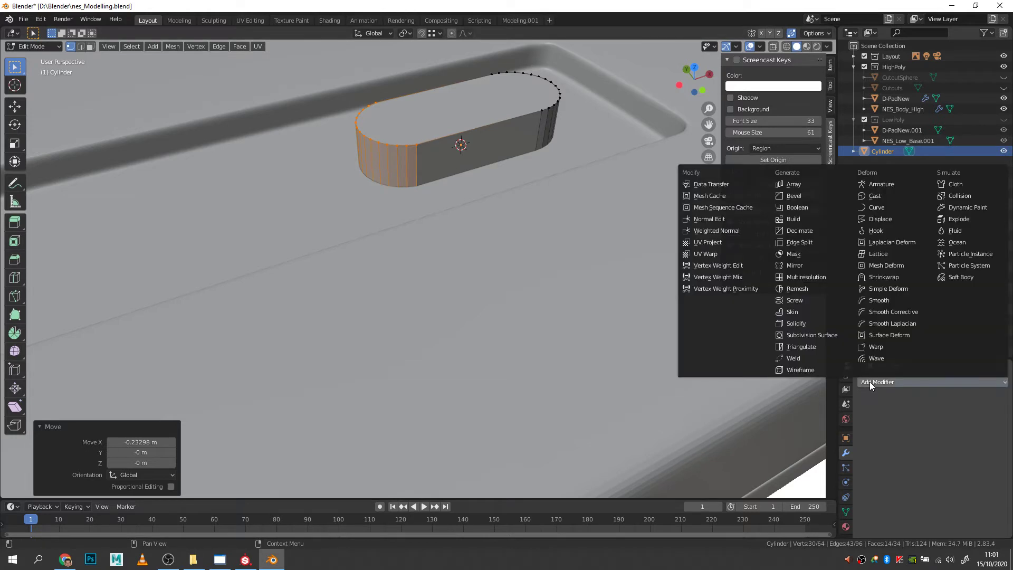
pyautogui.click(824, 335)
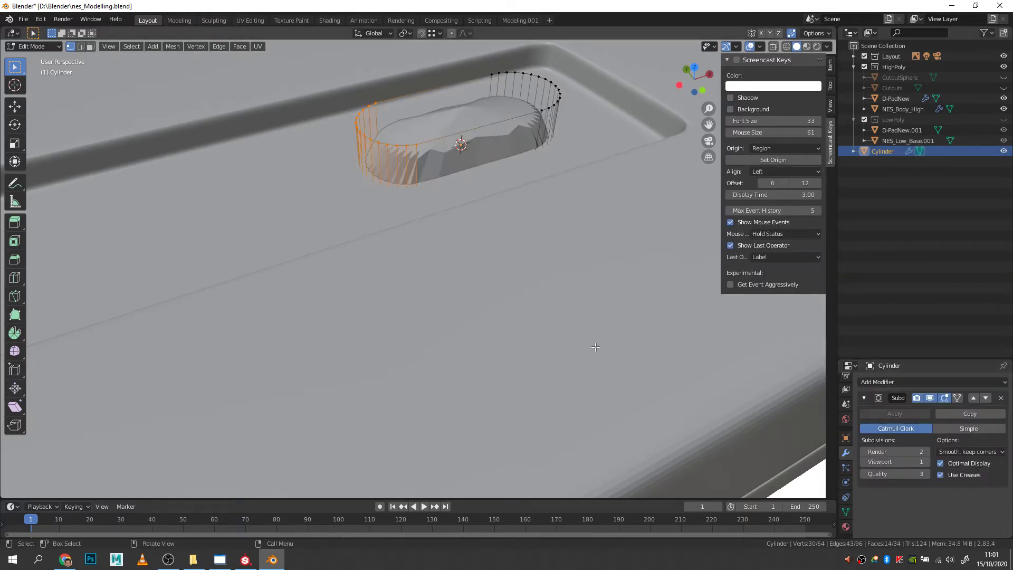
# - Turn off the subdivision's viewport display and add a loop cut around the pill button's side near its top edge, factor about -0.905
pyautogui.press('Tab')
pyautogui.press('Tab')
pyautogui.click(916, 398)
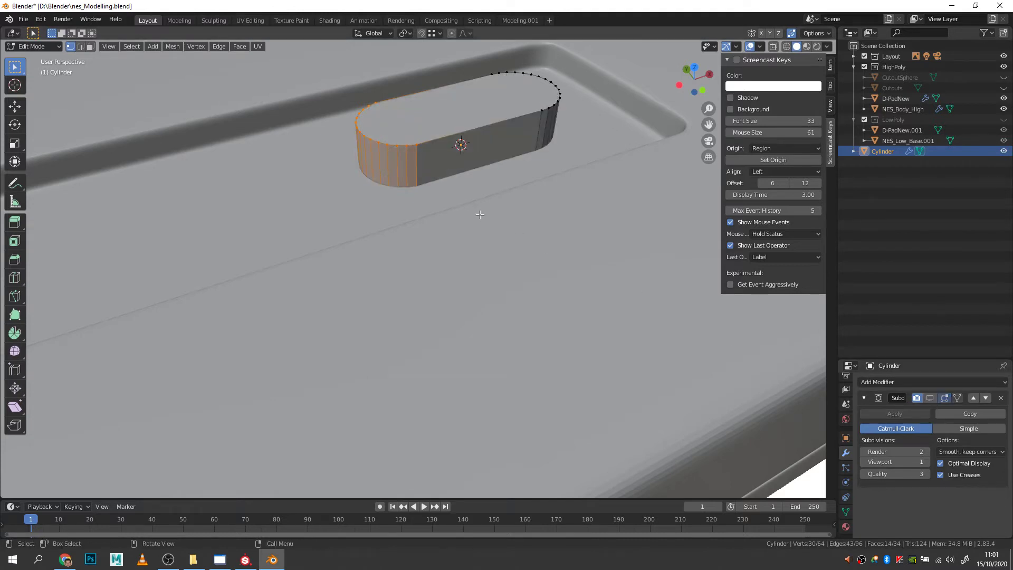
pyautogui.hotkey('ctrl', 'r')
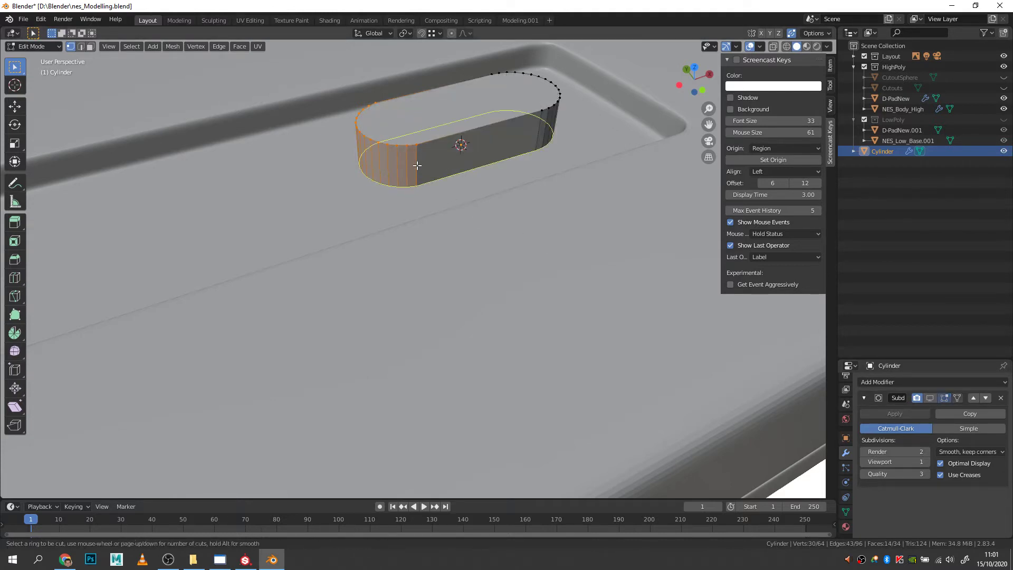
pyautogui.click(417, 166)
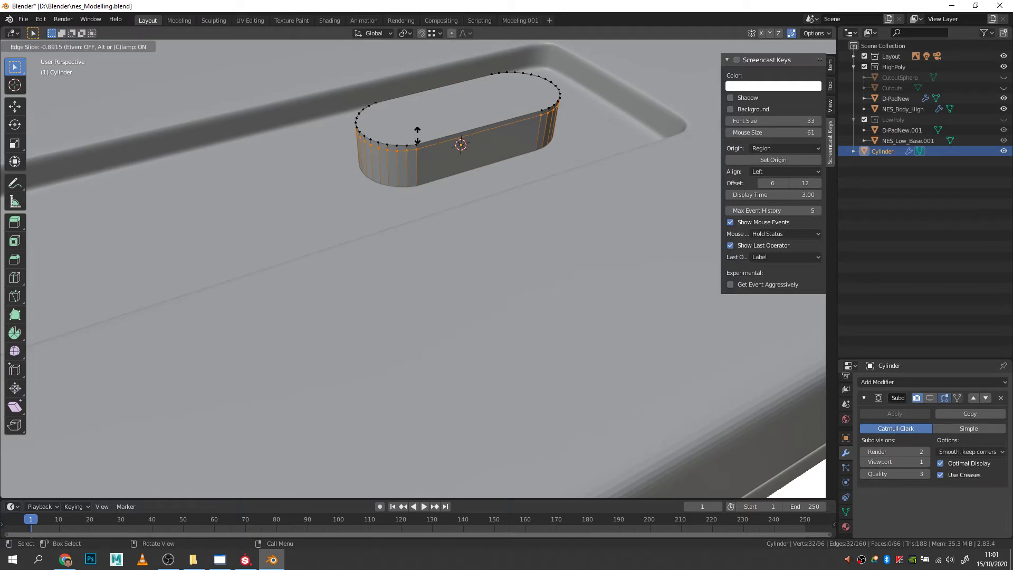
pyautogui.click(418, 136)
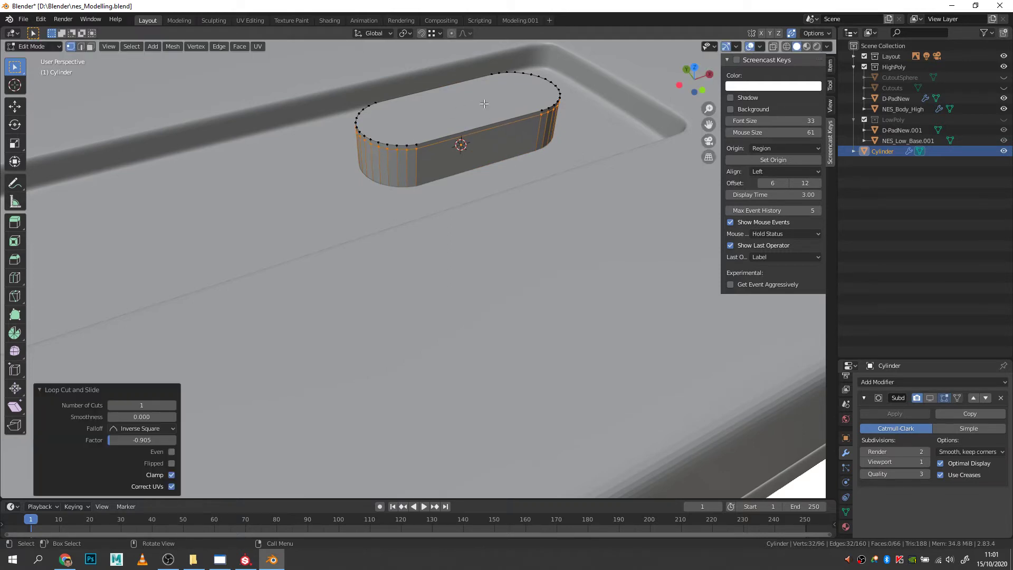
# - Inset the pill button's top face twice, by about 0.147 m and then about 0.259 m
pyautogui.press('3')
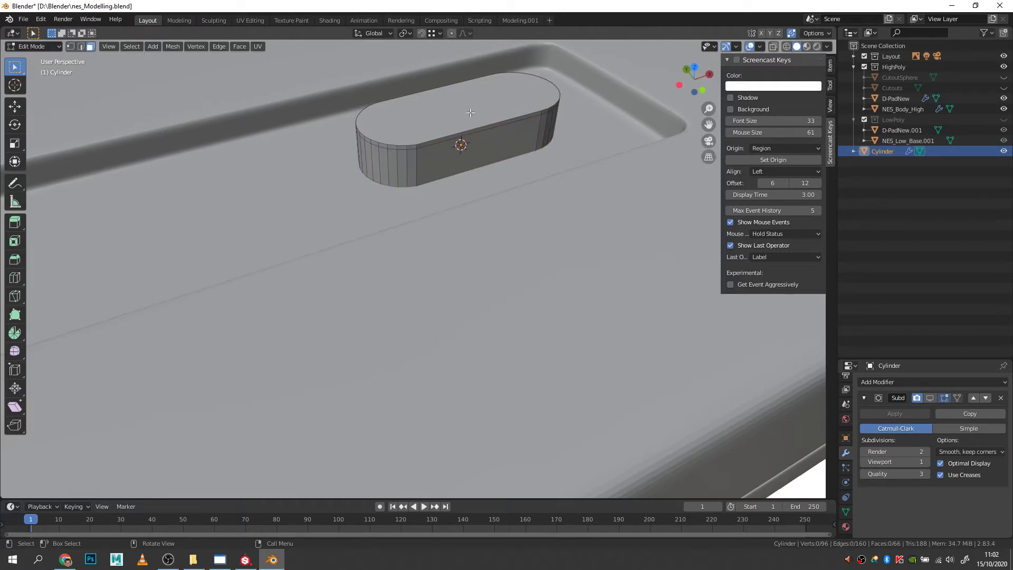
pyautogui.click(470, 113)
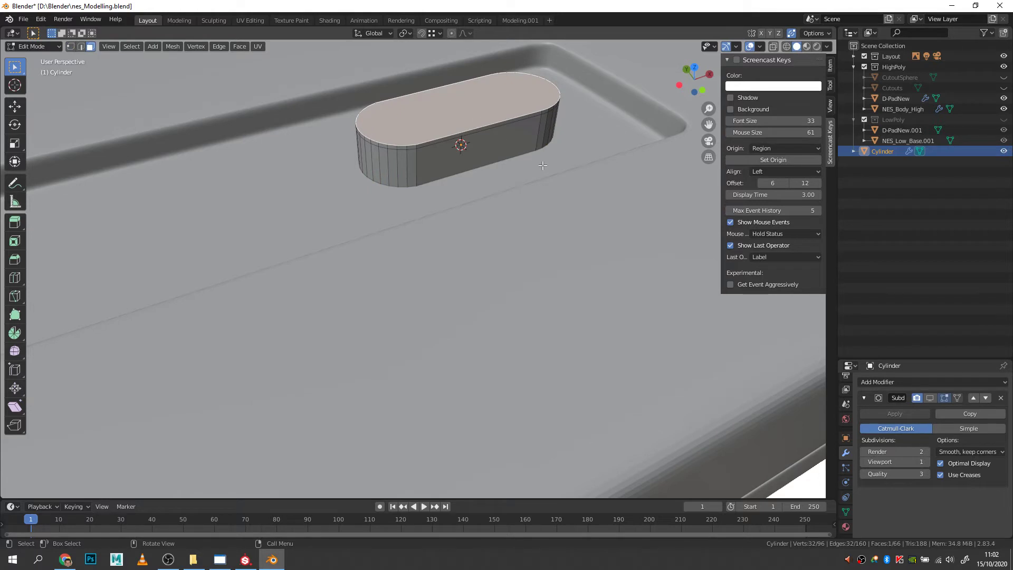
pyautogui.press('i')
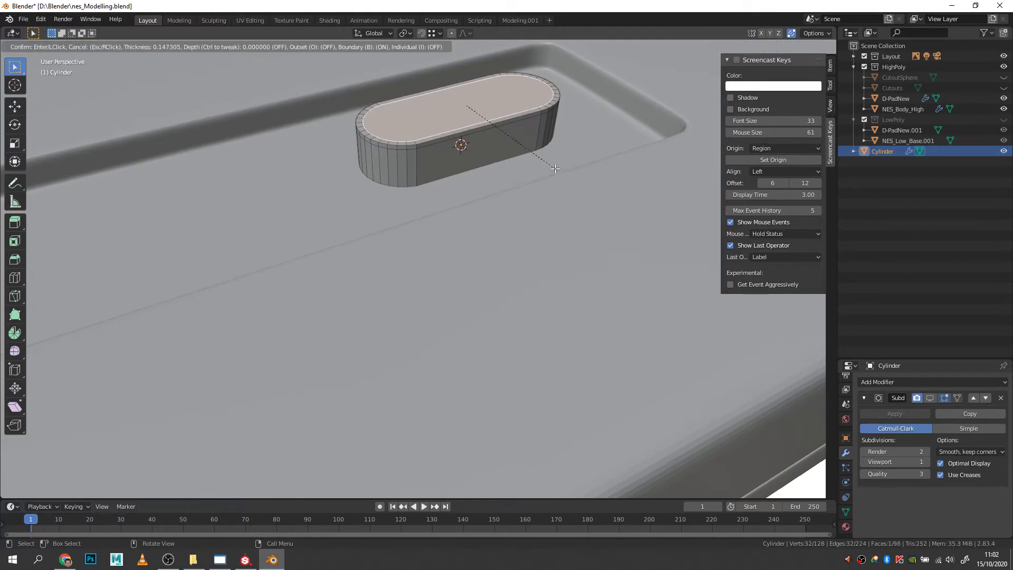
pyautogui.click(555, 168)
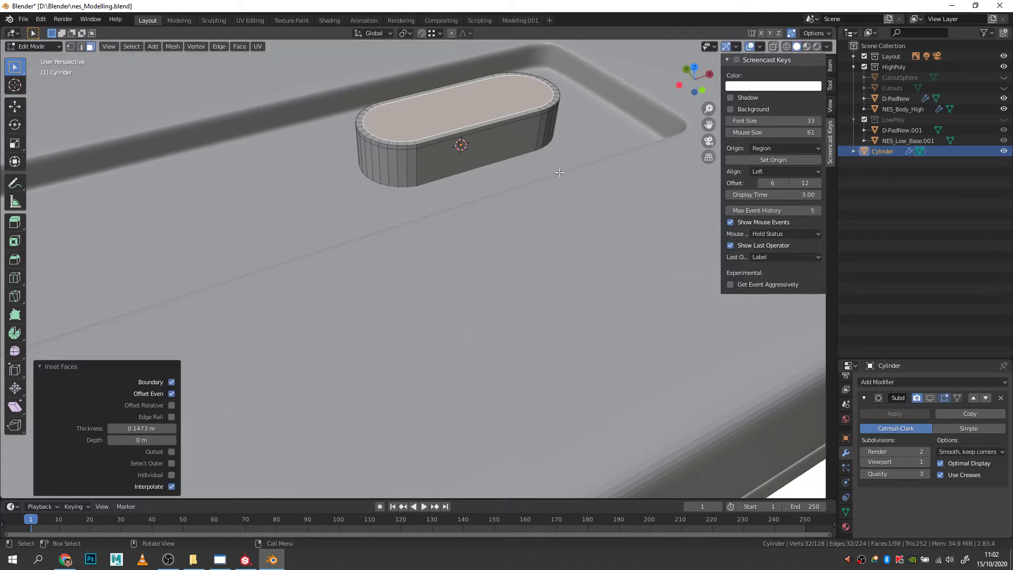
pyautogui.press('i')
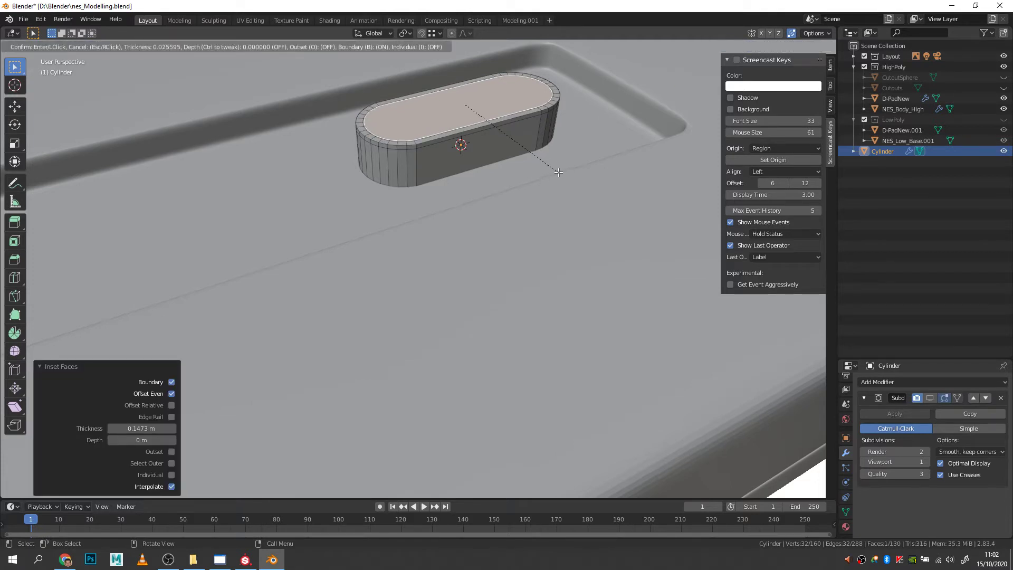
pyautogui.click(552, 165)
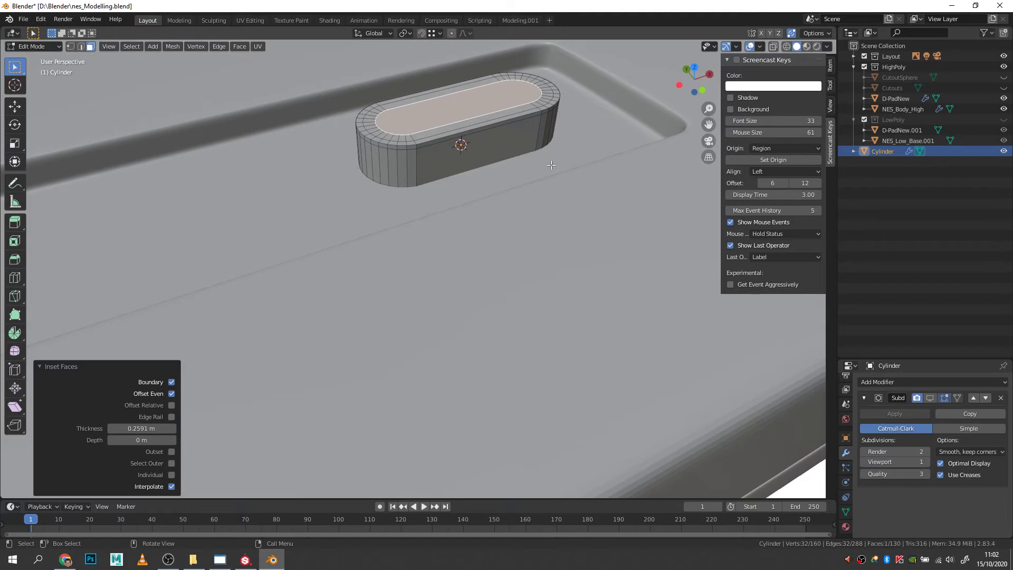
# - Merge the vertices of the innermost top face into one point using Collapse
pyautogui.press('1')
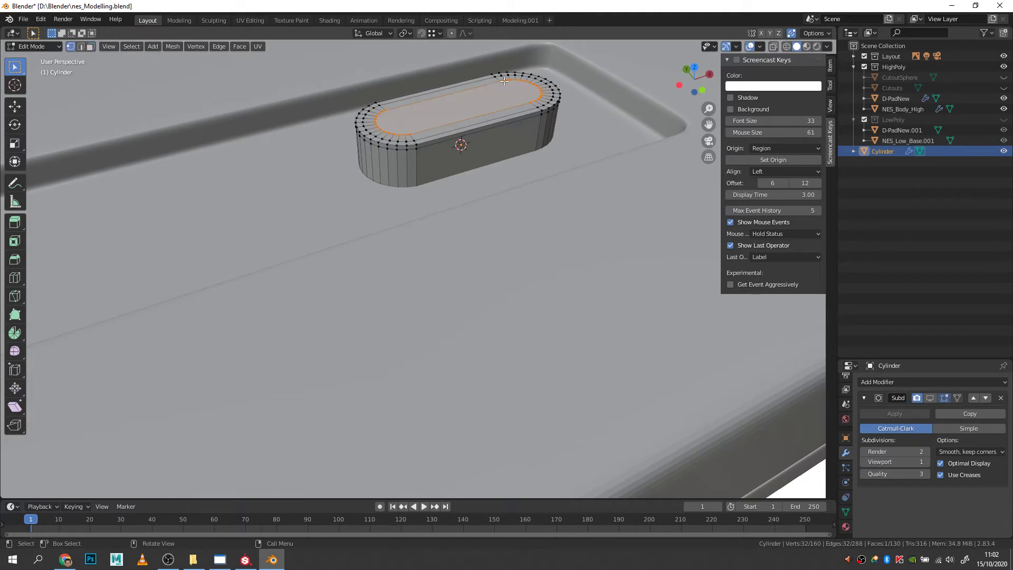
pyautogui.rightClick(513, 110)
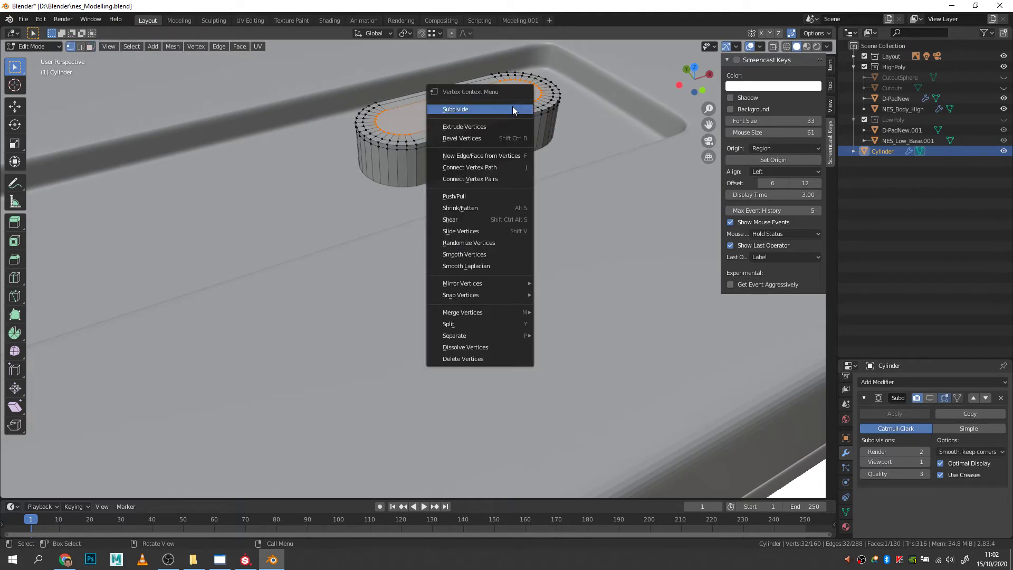
pyautogui.moveTo(505, 310)
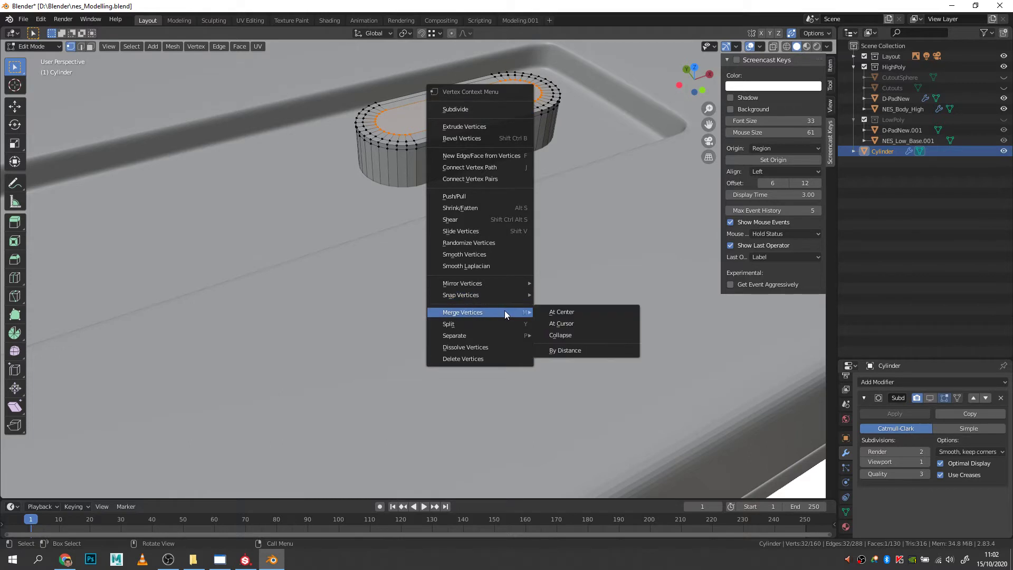
pyautogui.click(578, 334)
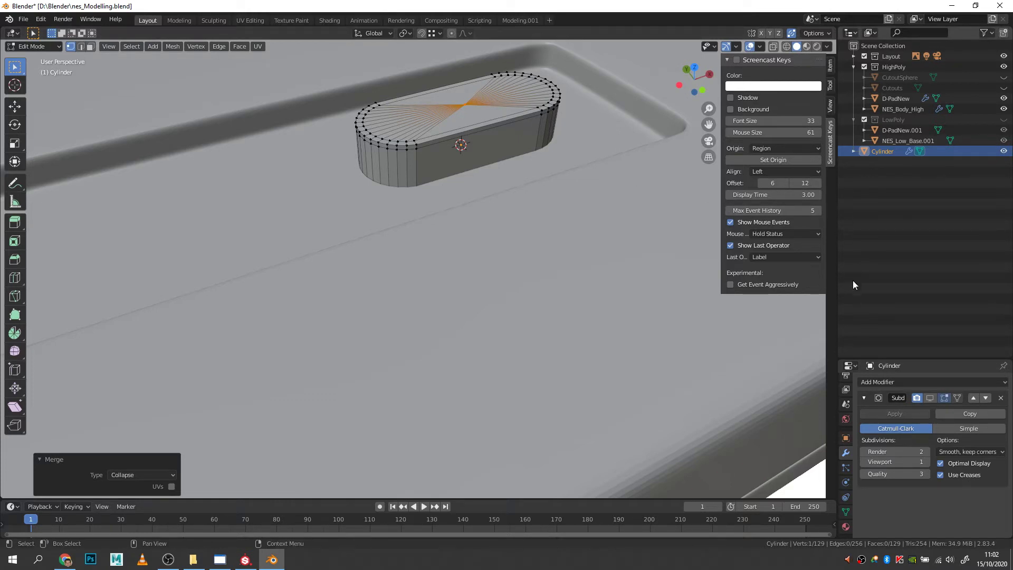
# - Turn the subdivision's viewport display back on and shade the pill button smooth in Object Mode
pyautogui.click(930, 397)
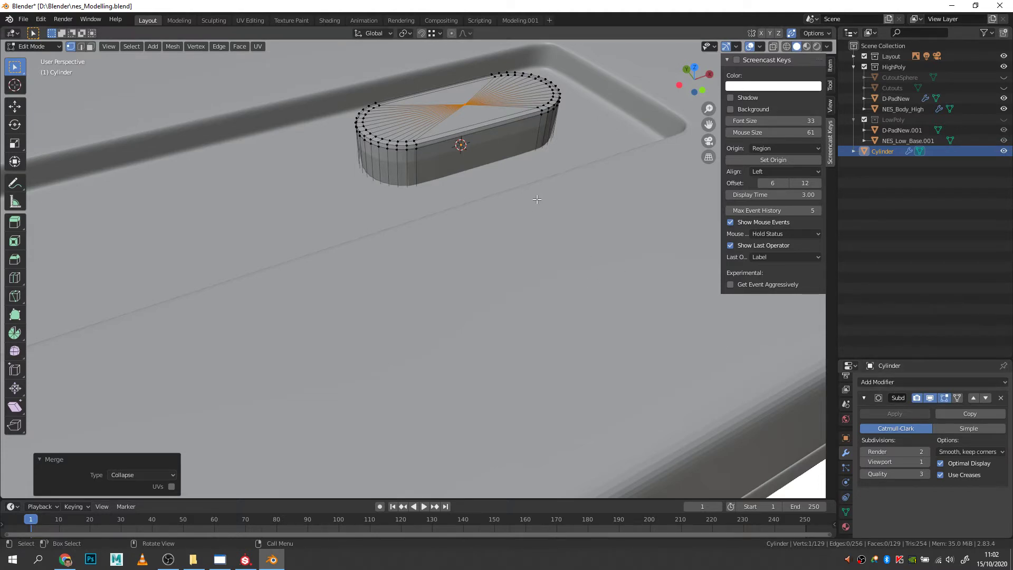
pyautogui.press('Tab')
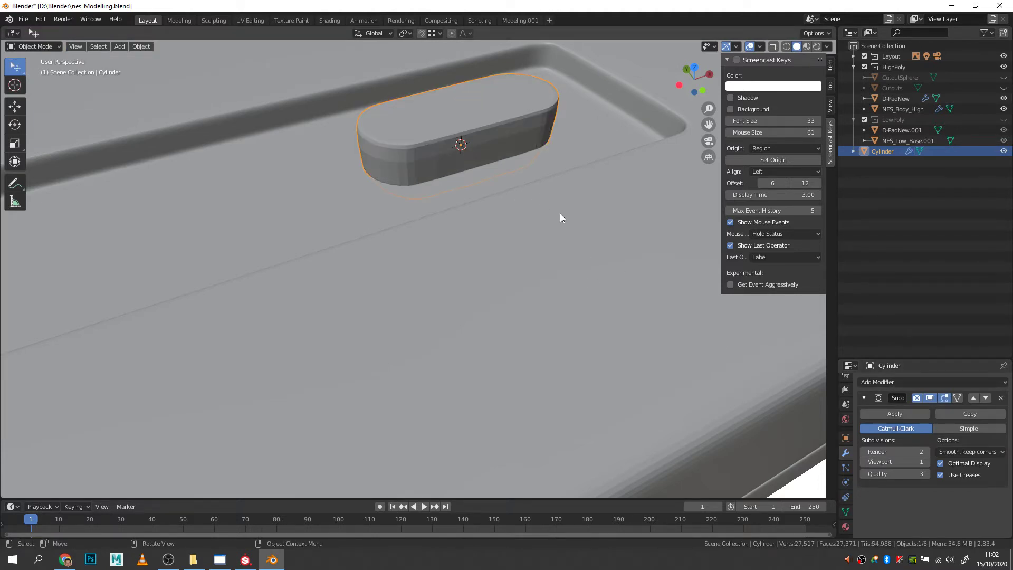
pyautogui.rightClick(431, 141)
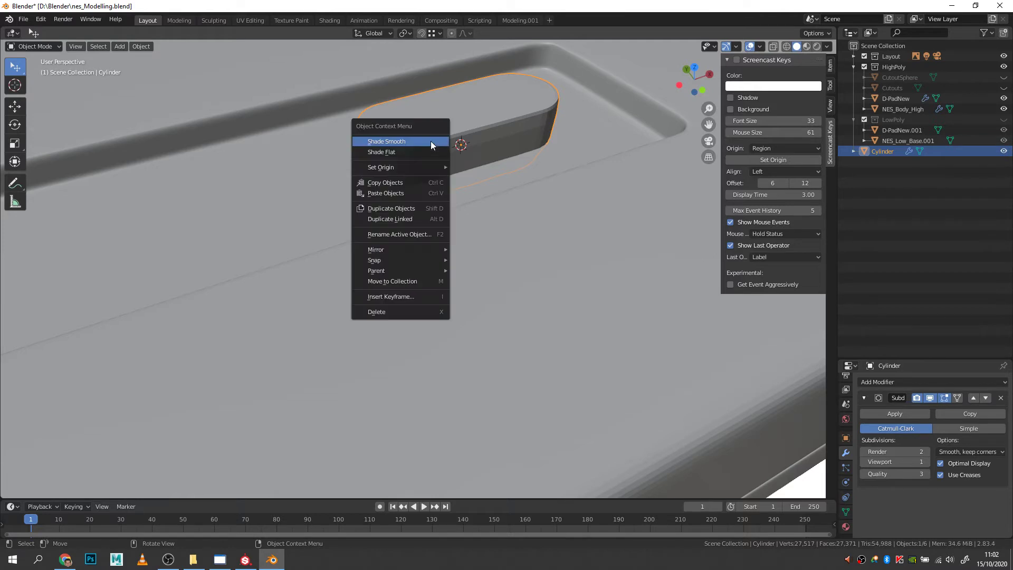
pyautogui.click(404, 141)
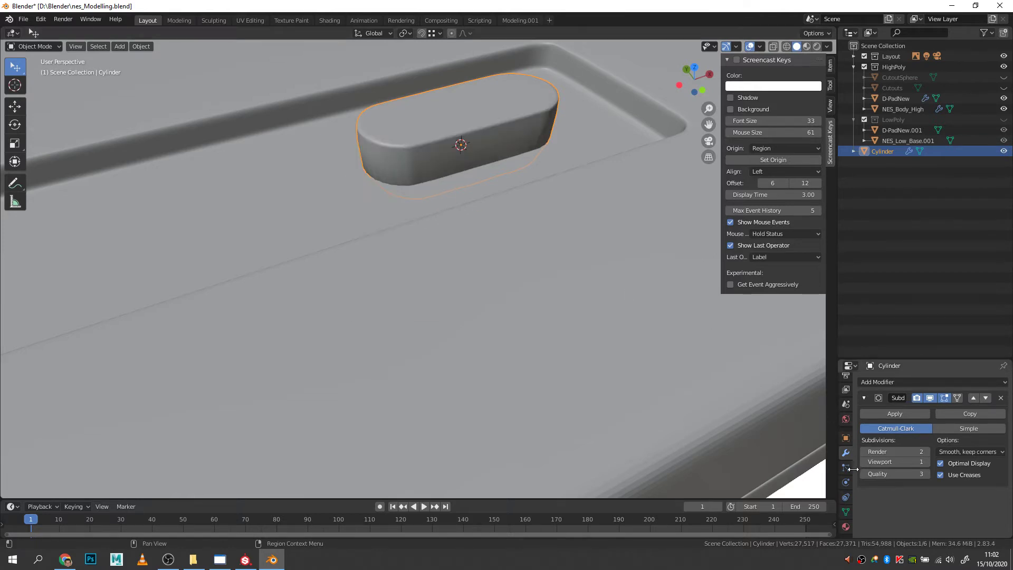
# - Enable Auto Smooth on the pill button's normals with an angle of 60°
pyautogui.click(845, 512)
pyautogui.click(875, 512)
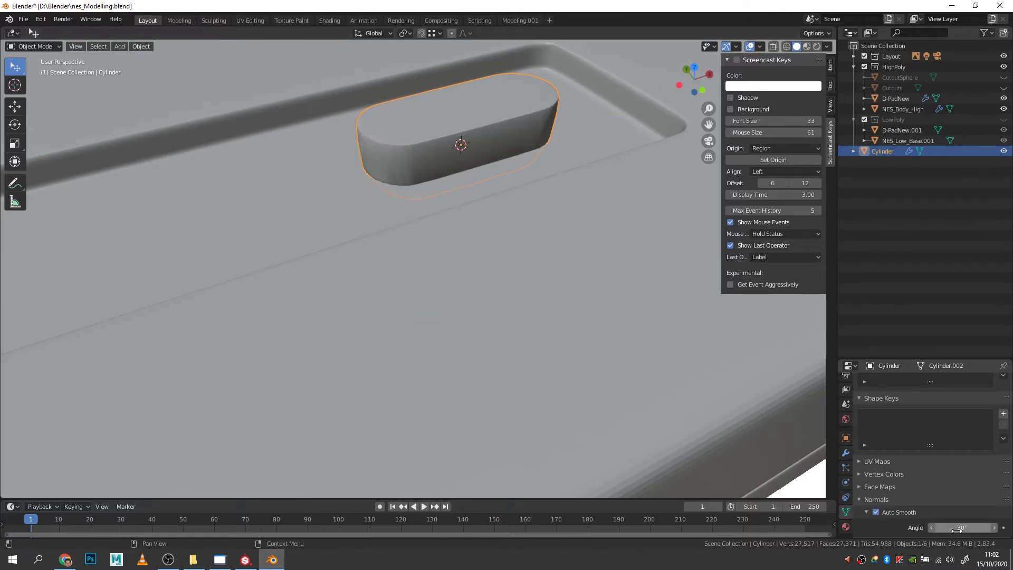
pyautogui.click(972, 527)
pyautogui.write('60')
pyautogui.press('Return')
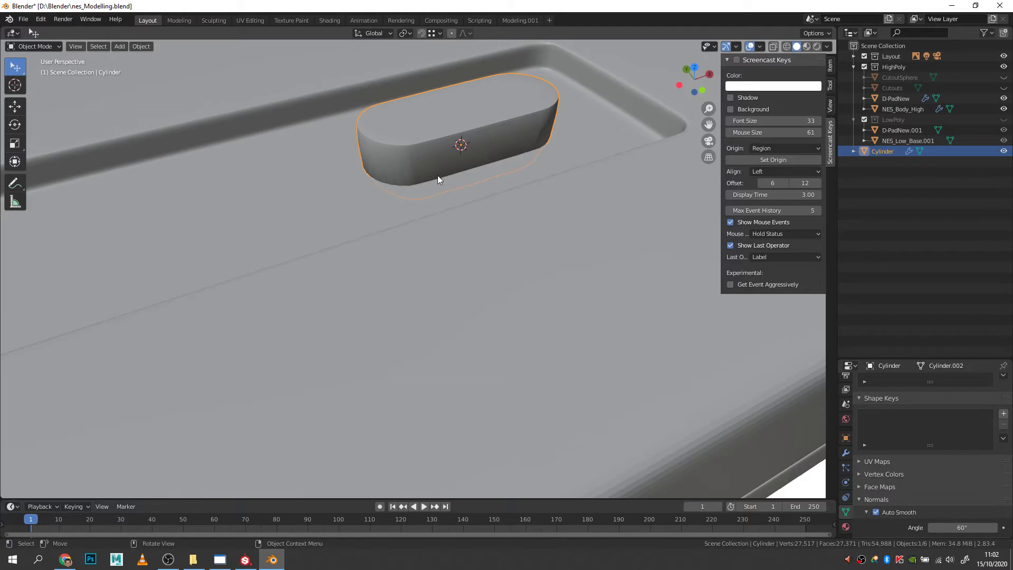
# - With X-ray on, add a loop cut around the pill button's side near its bottom edge, factor about 0.913
pyautogui.moveTo(474, 192); pyautogui.dragTo(453, 195, button='middle')
pyautogui.press('Tab')
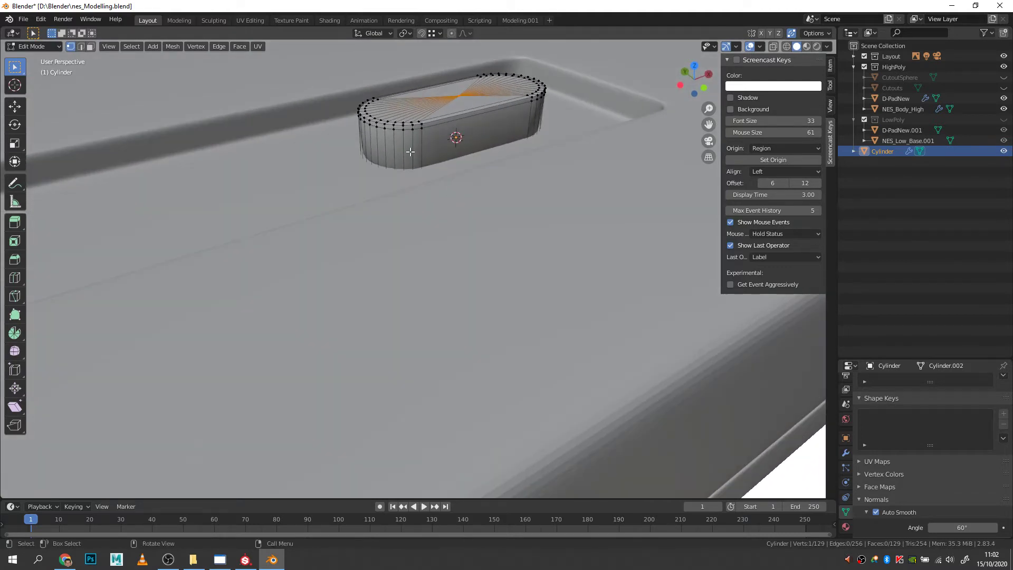
pyautogui.hotkey('alt', 'z')
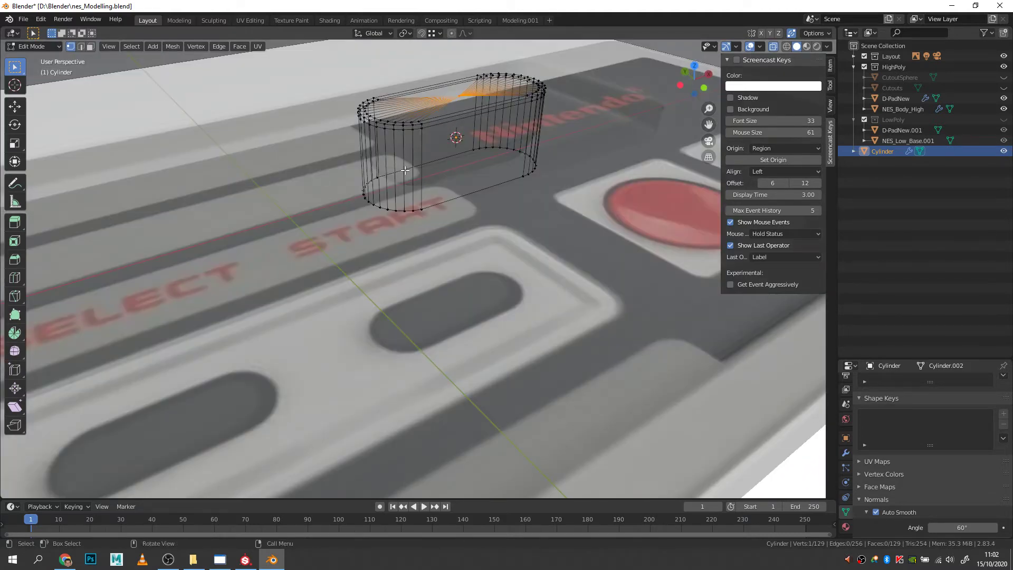
pyautogui.hotkey('ctrl', 'r')
pyautogui.click(406, 169)
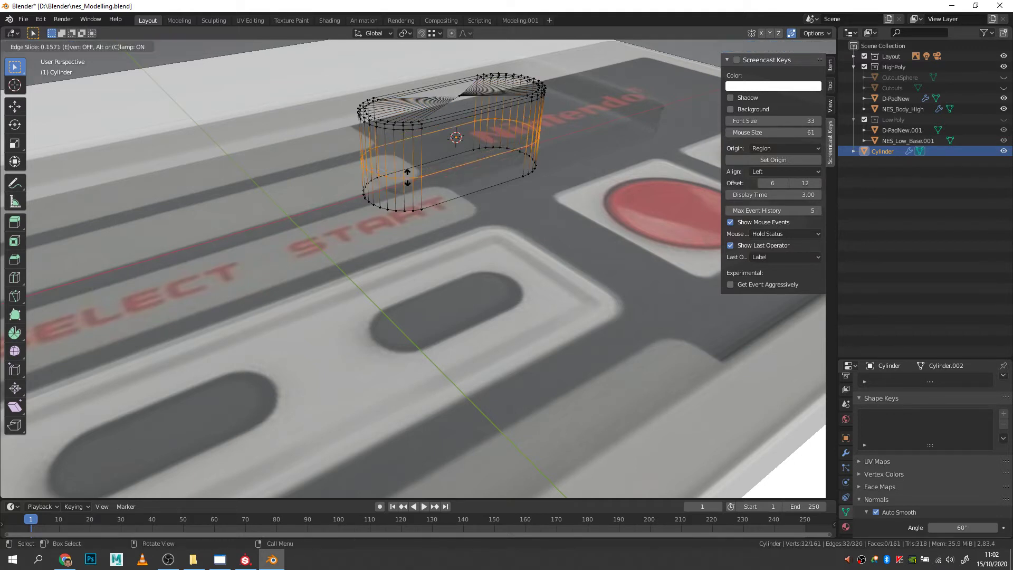
pyautogui.click(411, 213)
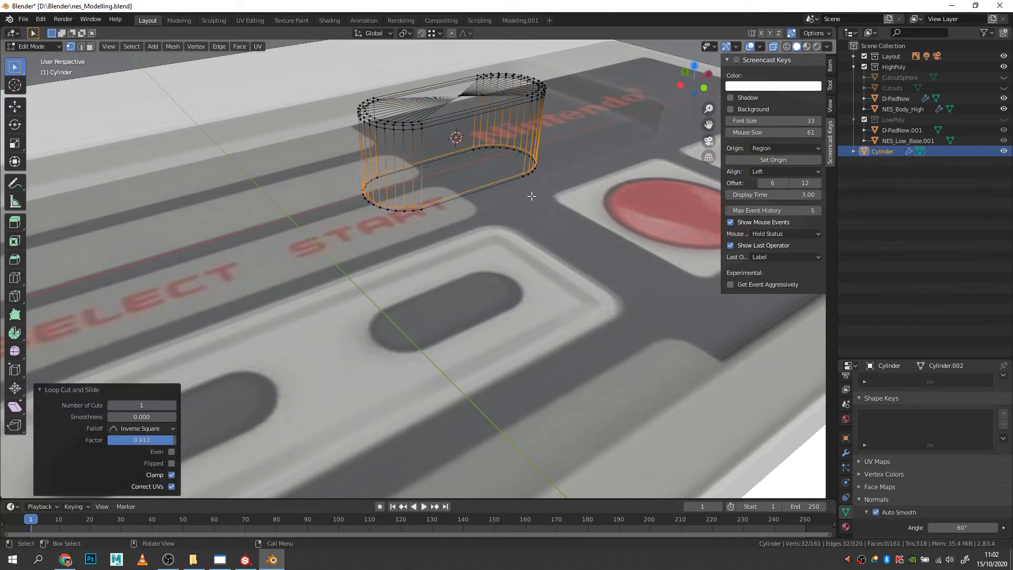
pyautogui.press('Tab')
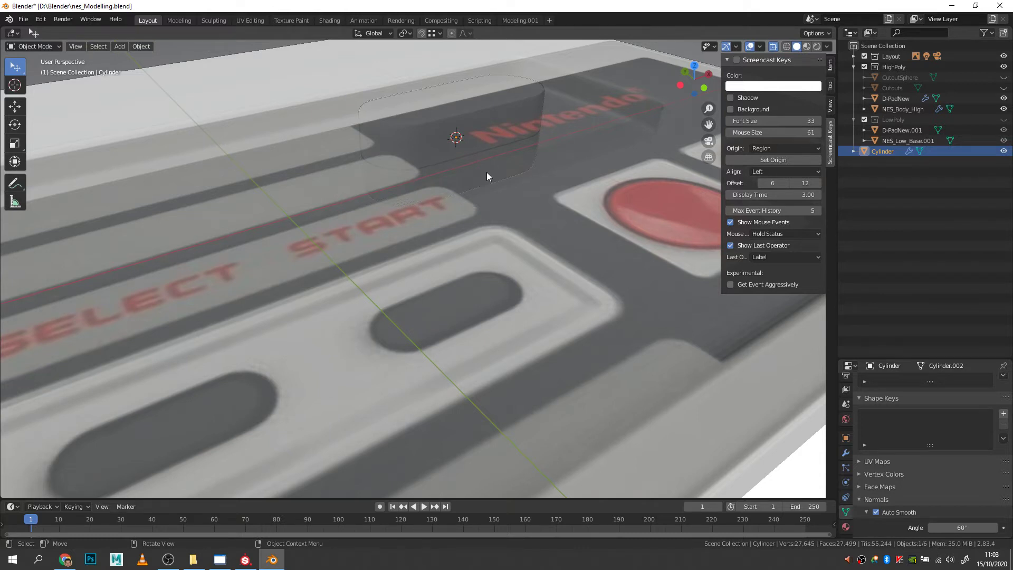
# - Rename the Cylinder object as StartSelect
pyautogui.press('KP_Decimal')
pyautogui.moveTo(474, 150); pyautogui.dragTo(373, 139, button='middle')
pyautogui.moveTo(535, 161); pyautogui.dragTo(554, 187, button='middle')
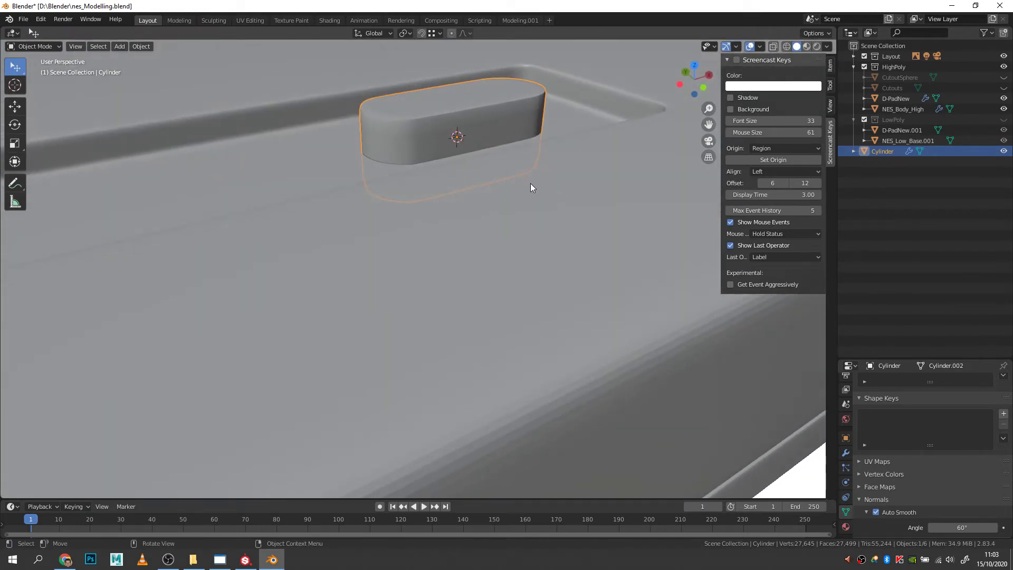
pyautogui.moveTo(530, 186)
pyautogui.mouseDown(button='middle')
pyautogui.moveTo(539, 197)
pyautogui.moveTo(531, 206)
pyautogui.mouseUp(button='middle')
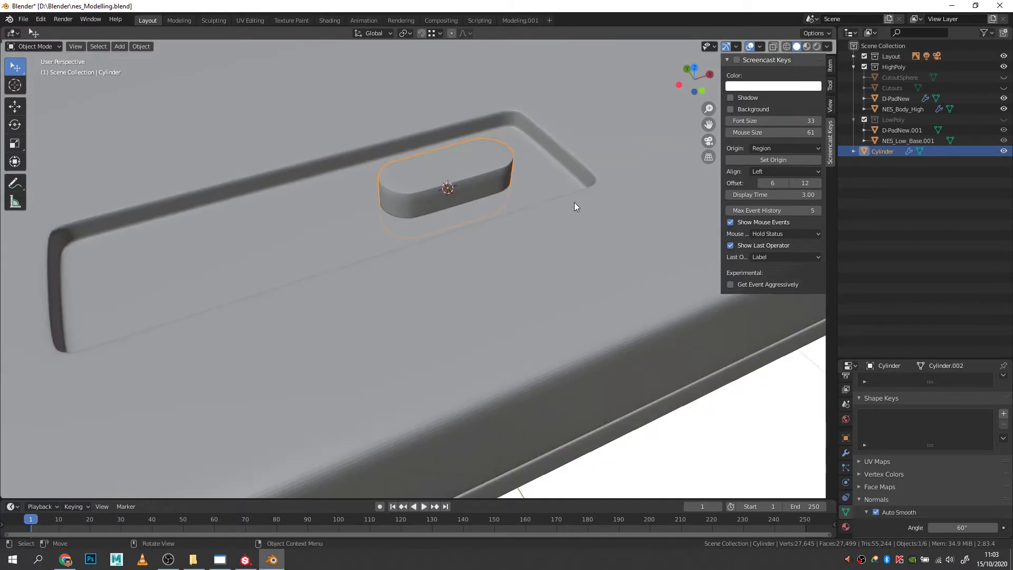
pyautogui.press('KP_7')
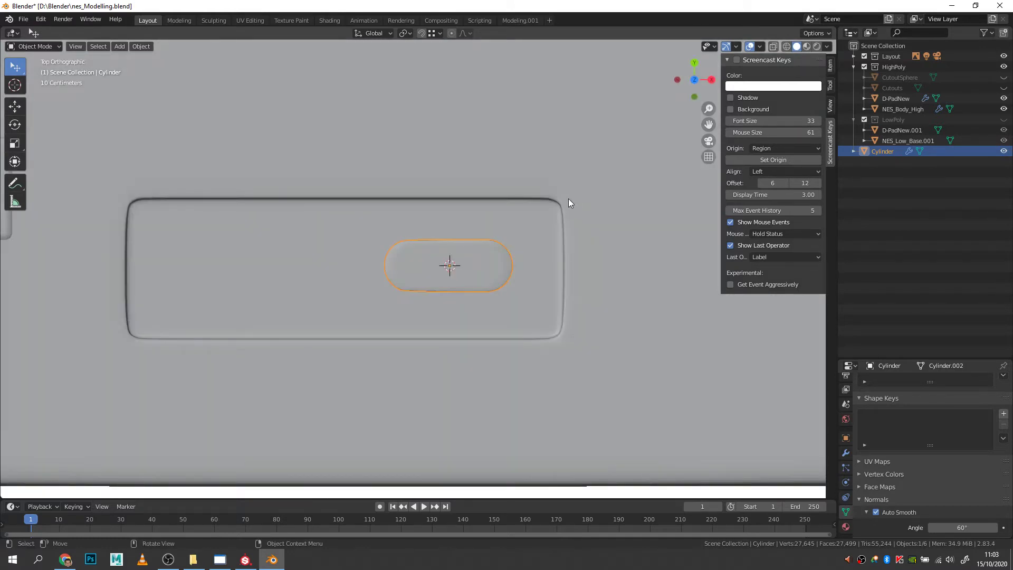
pyautogui.hotkey('alt', 'z')
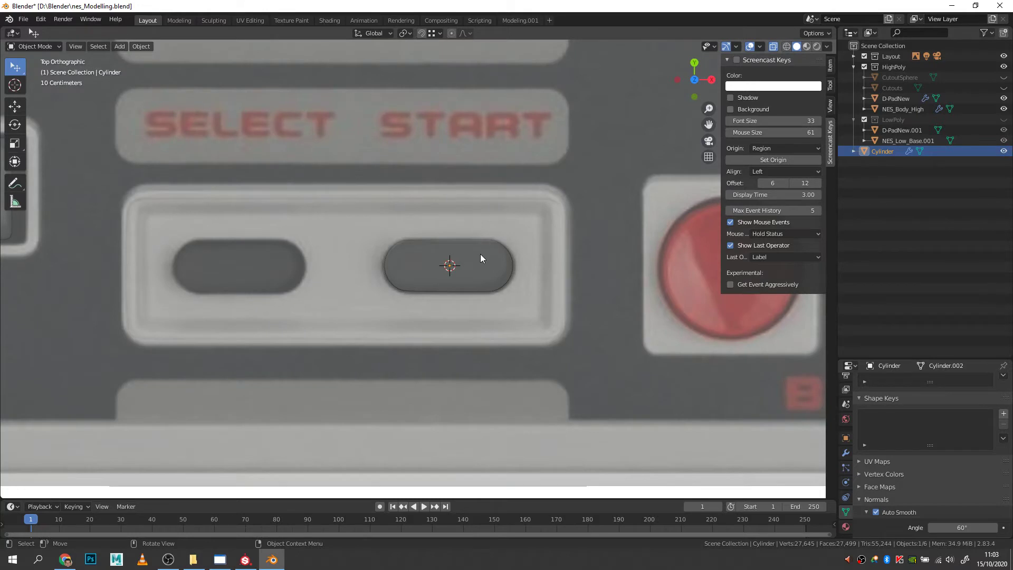
pyautogui.doubleClick(884, 152)
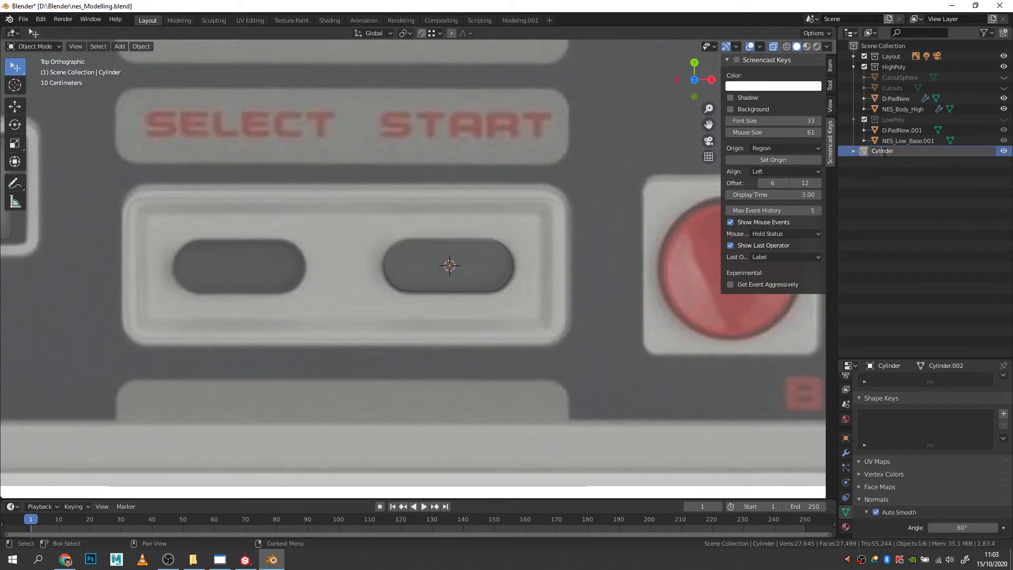
pyautogui.moveTo(897, 152); pyautogui.dragTo(831, 156)
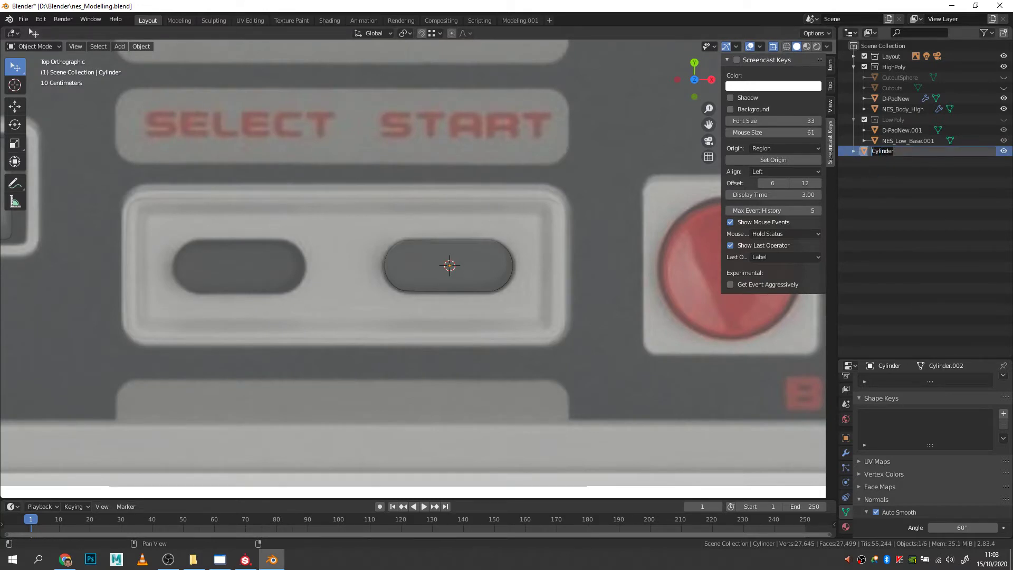
pyautogui.write('StartSelect')
pyautogui.press('Return')
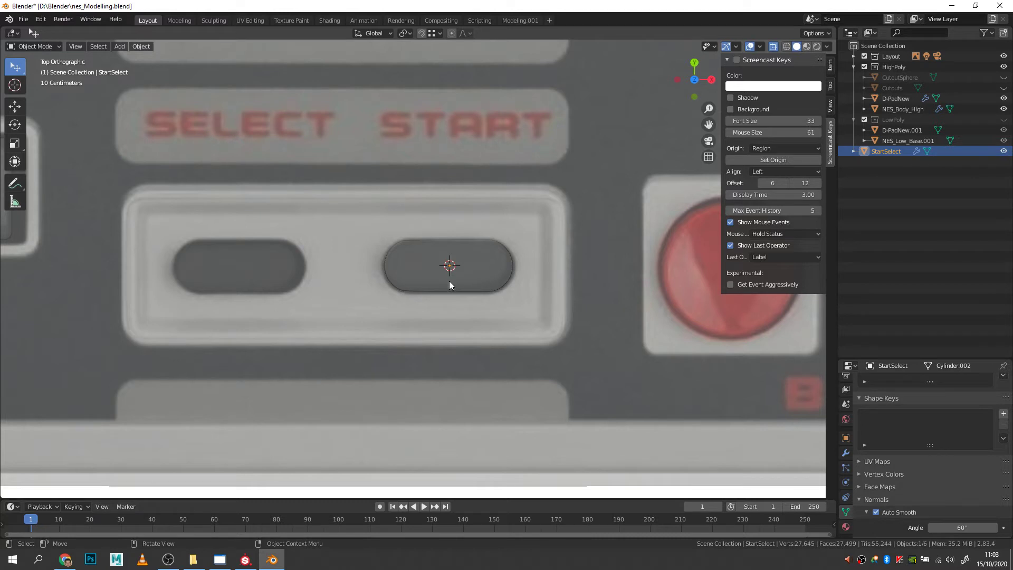
# - Duplicate the StartSelect button and move the copy about -0.646 m along X onto the SELECT button in the reference
pyautogui.hotkey('shift', 'd')
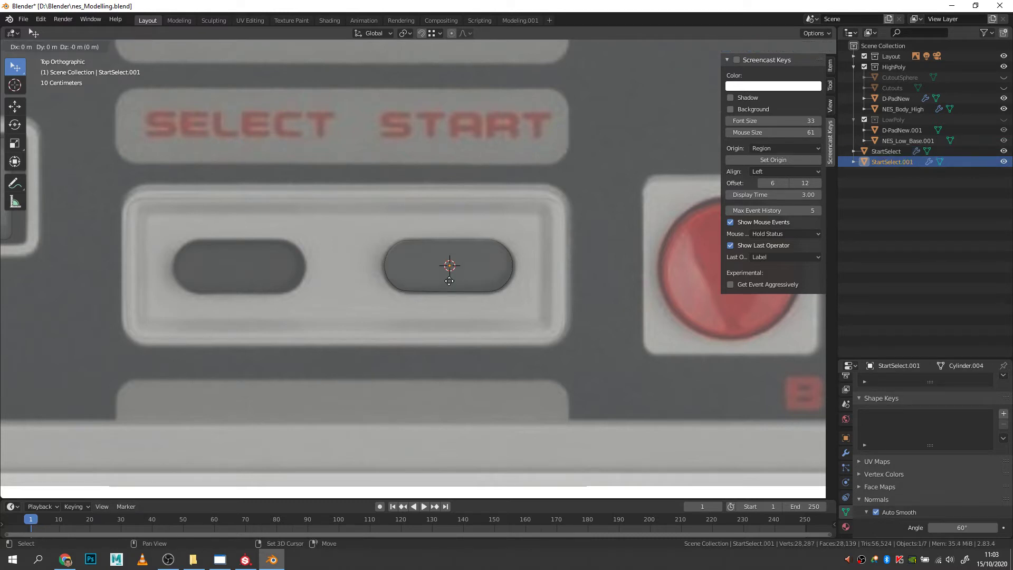
pyautogui.press('x')
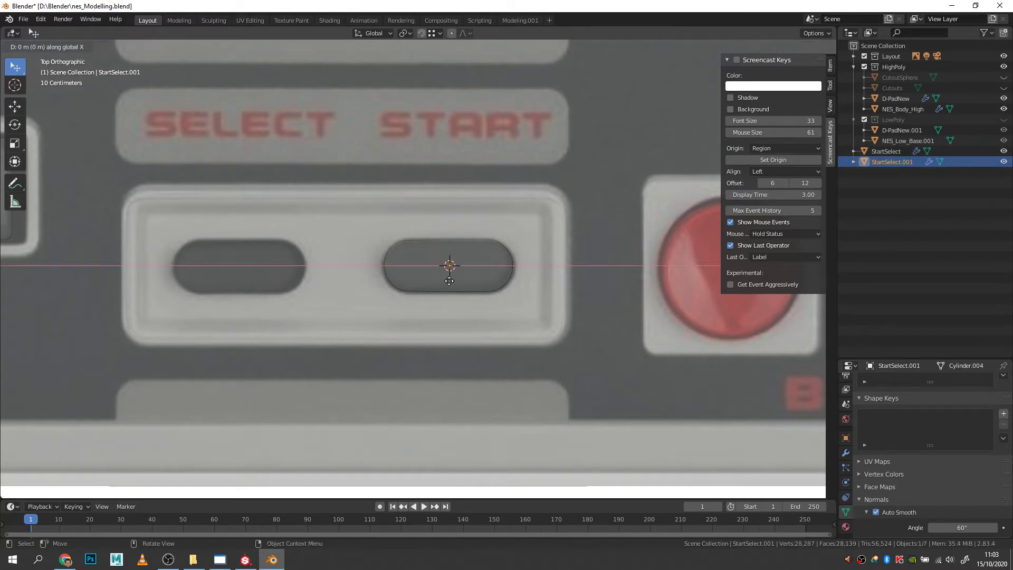
pyautogui.click(239, 287)
pyautogui.moveTo(427, 328); pyautogui.dragTo(447, 309, button='middle')
pyautogui.scroll(3, 467, 277)
pyautogui.scroll(-5, 468, 277)
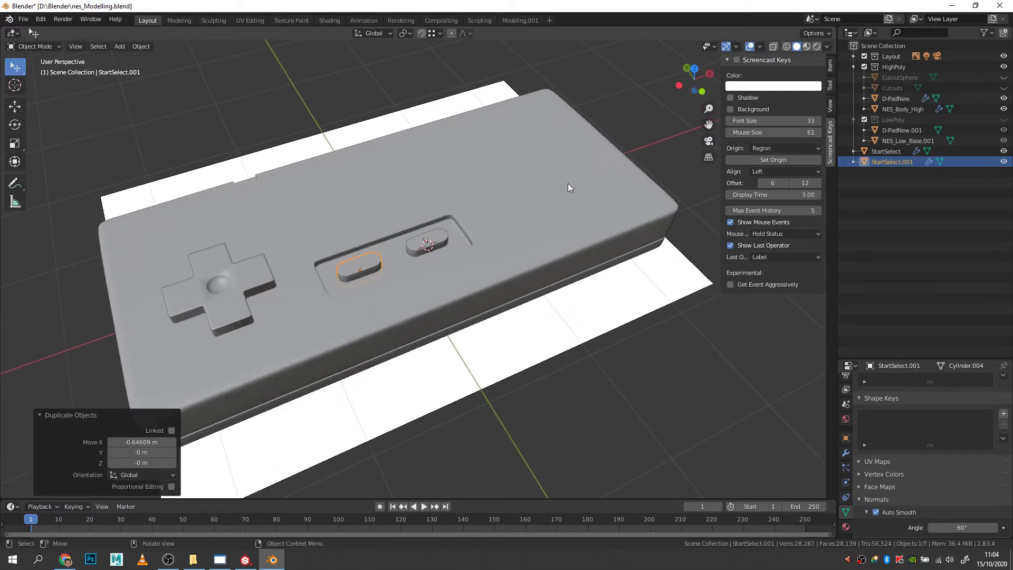
# - Add a cube centred on the B button in the top-view reference and scale it uniformly to 0.273 to match the square surround
pyautogui.press('KP_7')
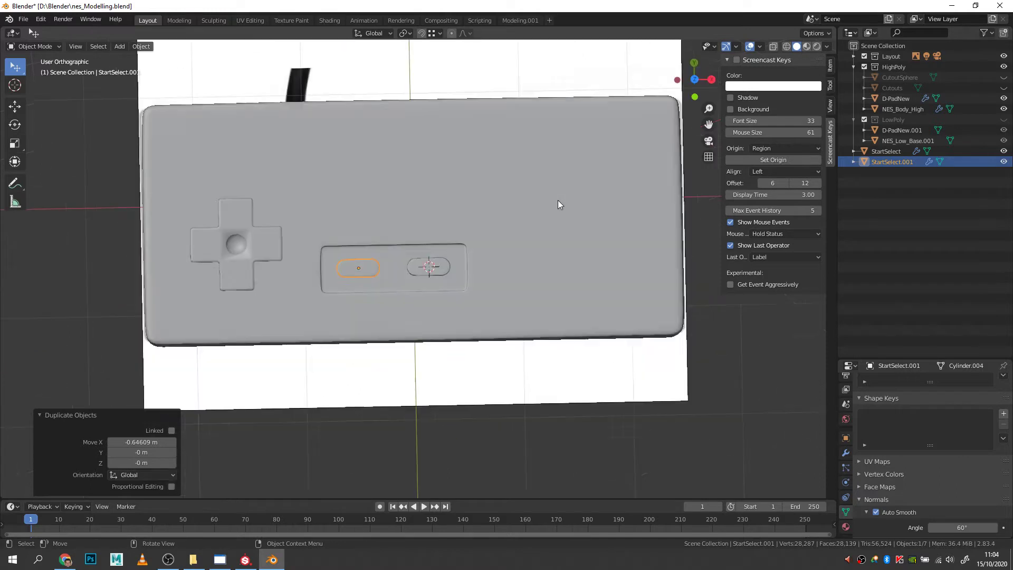
pyautogui.hotkey('alt', 'z')
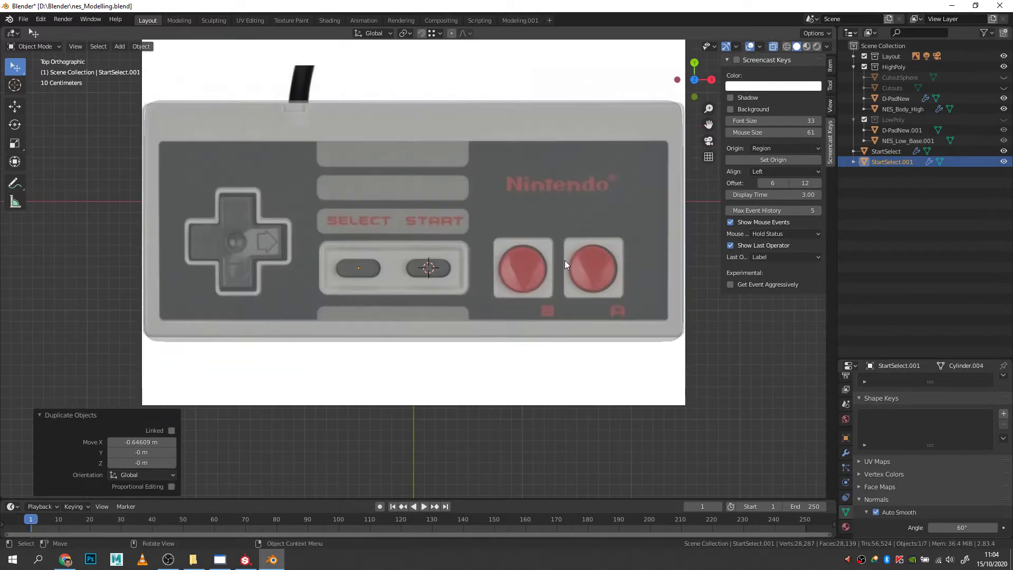
pyautogui.keyDown('shift'); pyautogui.rightClick(524, 269); pyautogui.keyUp('shift')
pyautogui.hotkey('shift', 'a')
pyautogui.moveTo(532, 287)
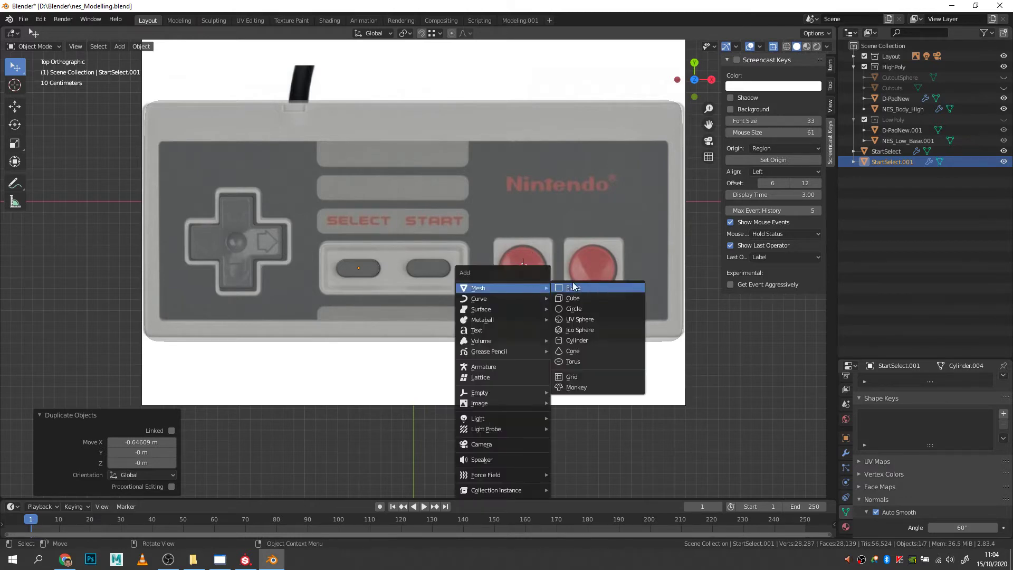
pyautogui.click(591, 299)
pyautogui.press('s')
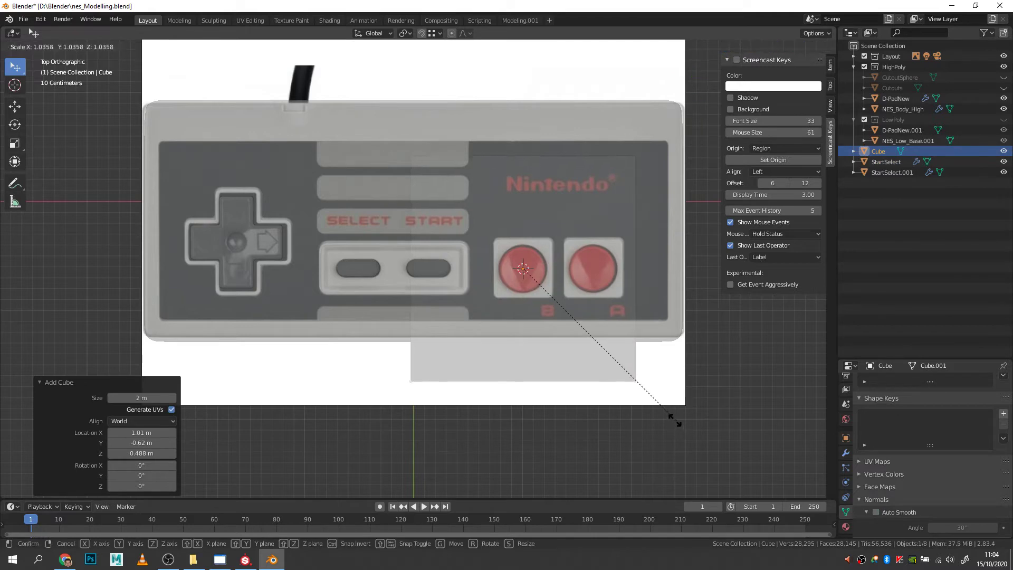
pyautogui.click(546, 319)
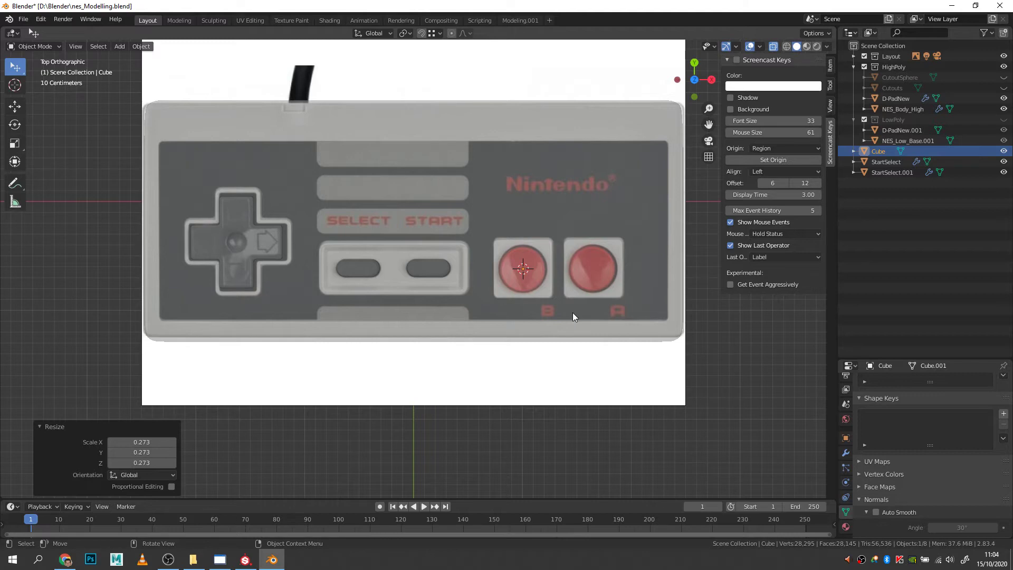
# - Flatten the cube along Z to a scale of 0.113, with X-ray off
pyautogui.moveTo(528, 318); pyautogui.dragTo(550, 208, button='middle')
pyautogui.hotkey('alt', 'z')
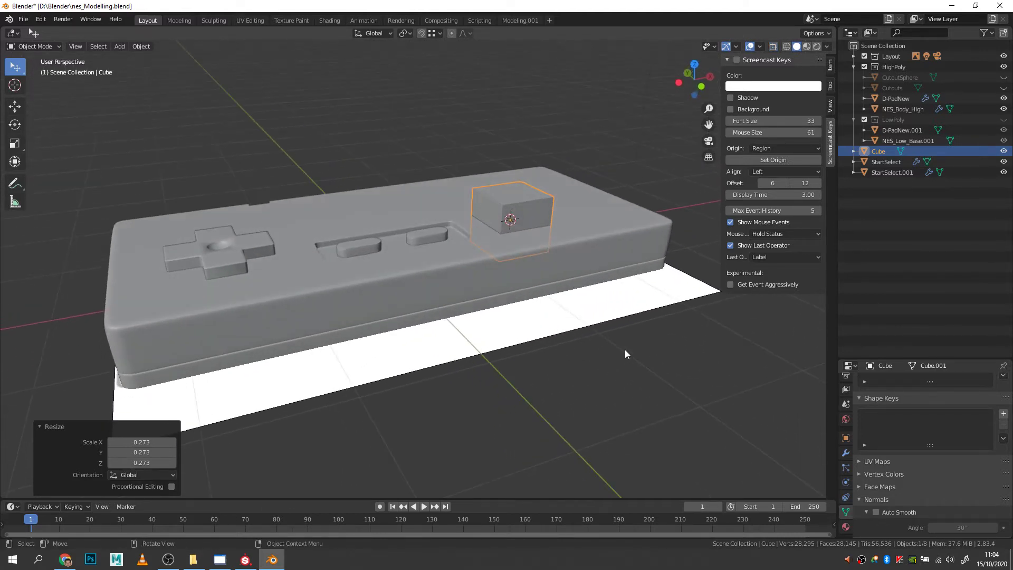
pyautogui.press('s')
pyautogui.press('z')
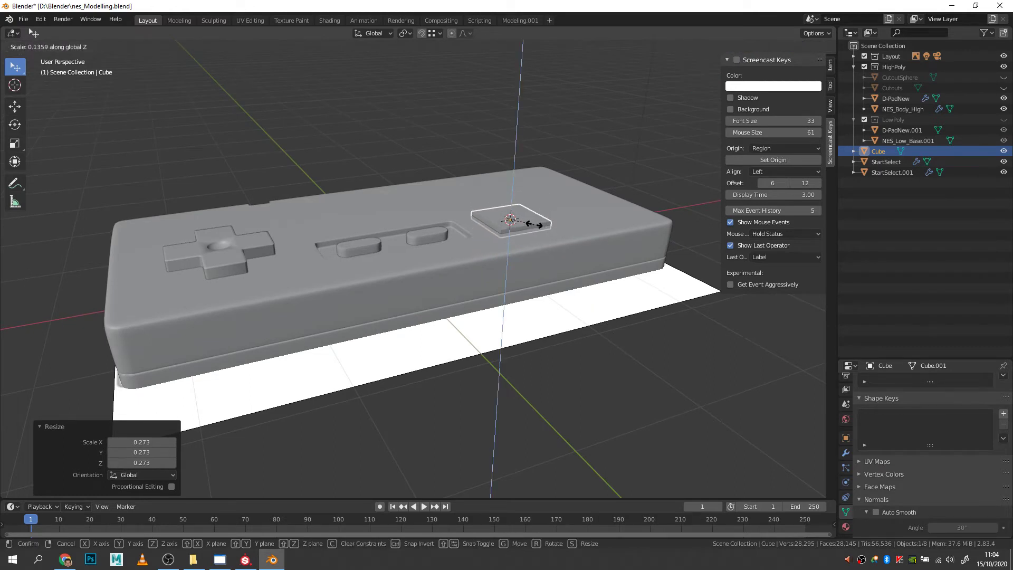
pyautogui.click(529, 225)
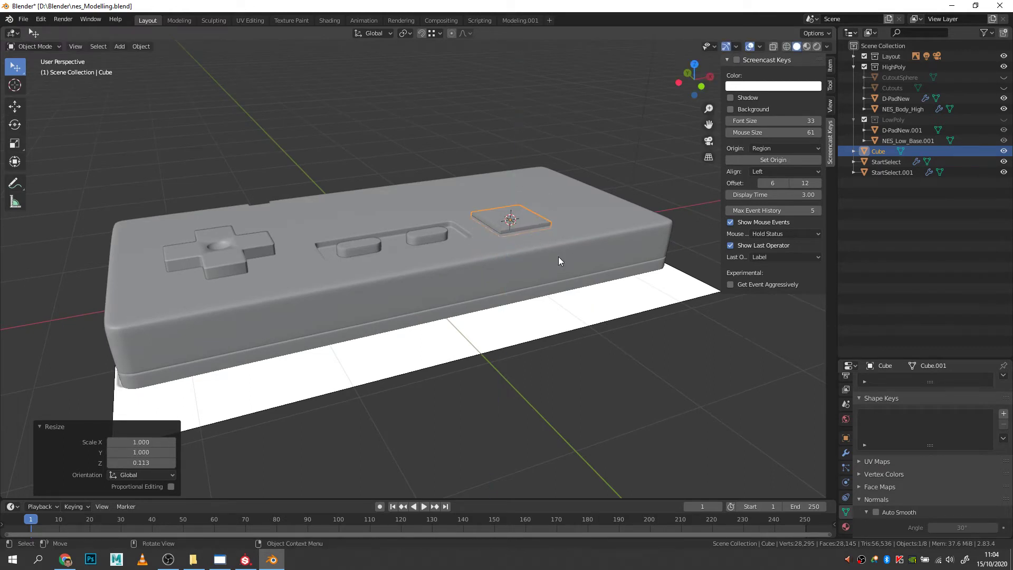
# - Isolate the HighPoly collection with X-ray on, keeping the flattened cube selected
pyautogui.press('KP_Decimal')
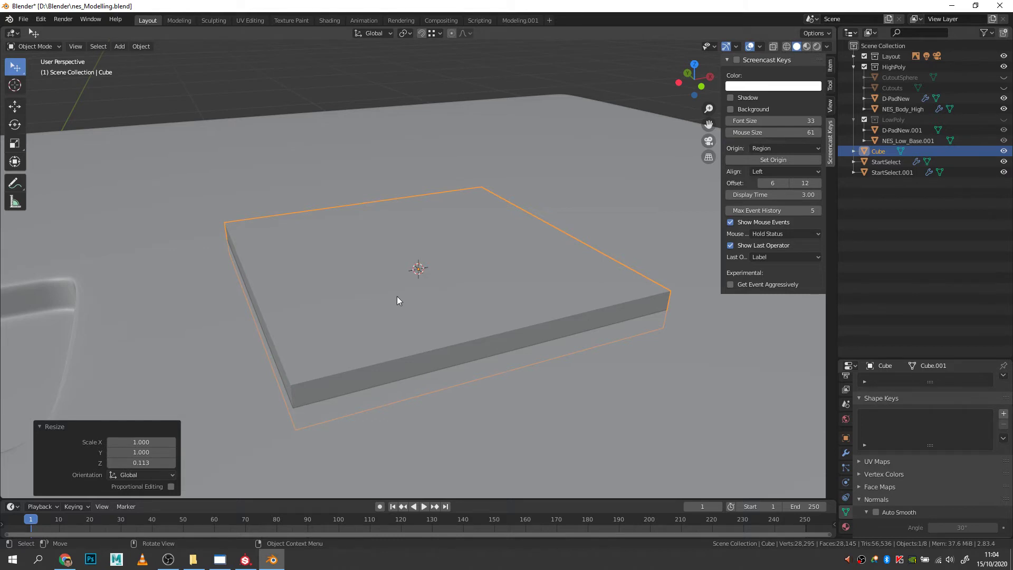
pyautogui.moveTo(391, 305); pyautogui.dragTo(442, 299, button='middle')
pyautogui.press('2')
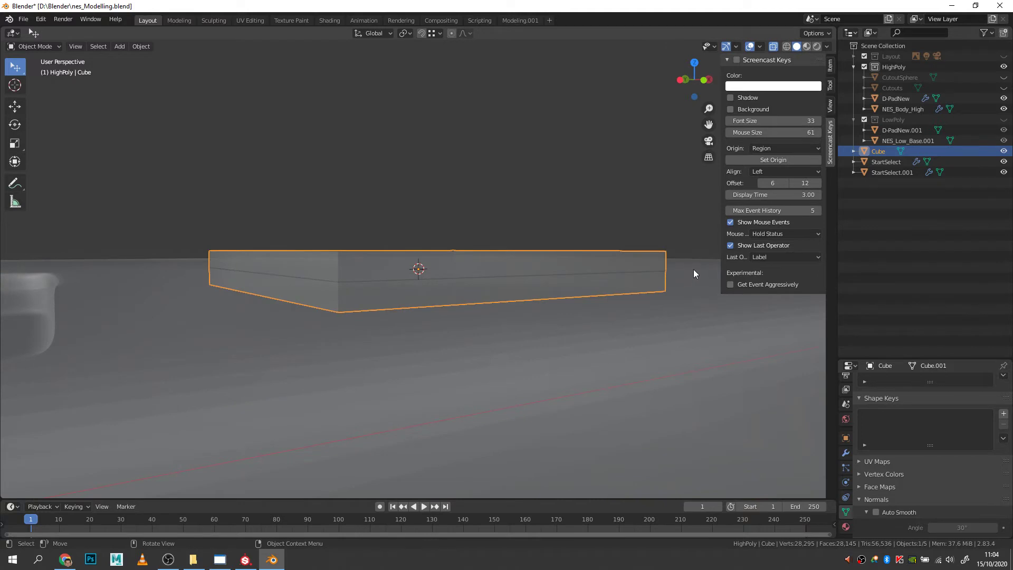
pyautogui.moveTo(682, 265); pyautogui.dragTo(674, 265, button='middle')
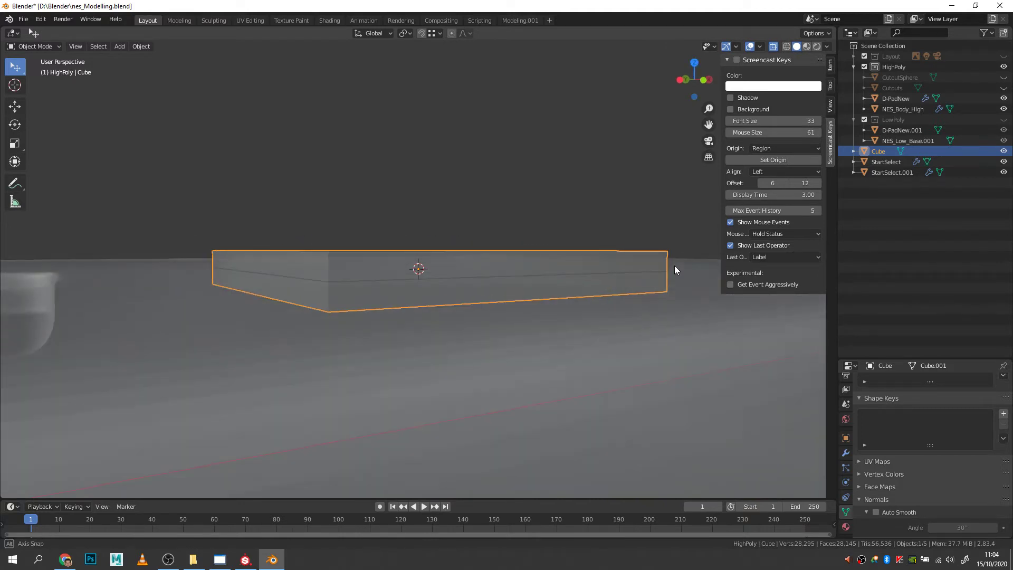
pyautogui.click(687, 264)
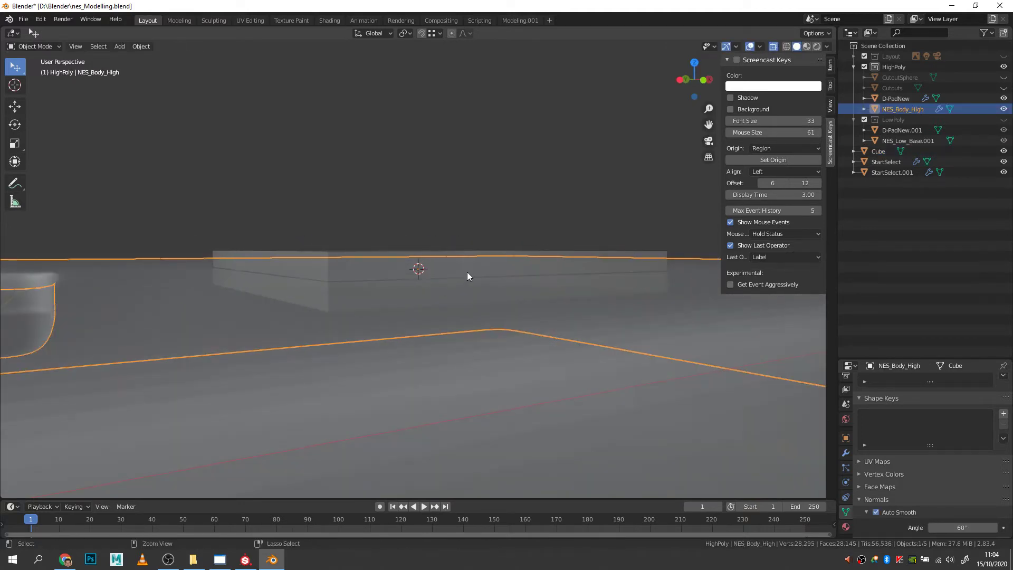
pyautogui.click(332, 256)
# - Bevel the four vertical corner edges of the flattened cube with an offset of about 0.0519 m and 2 segments
pyautogui.press('Tab')
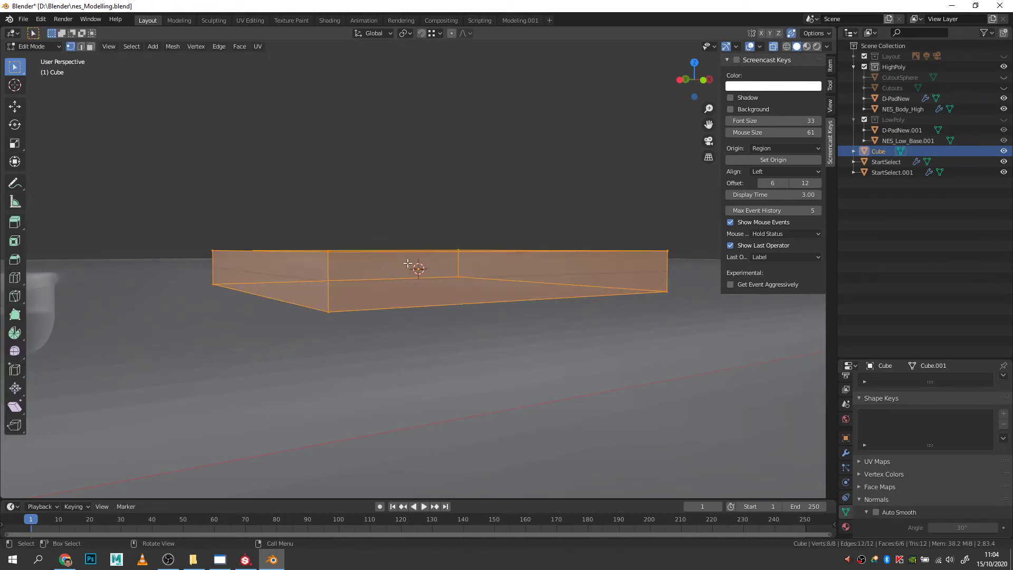
pyautogui.press('2')
pyautogui.click(687, 266)
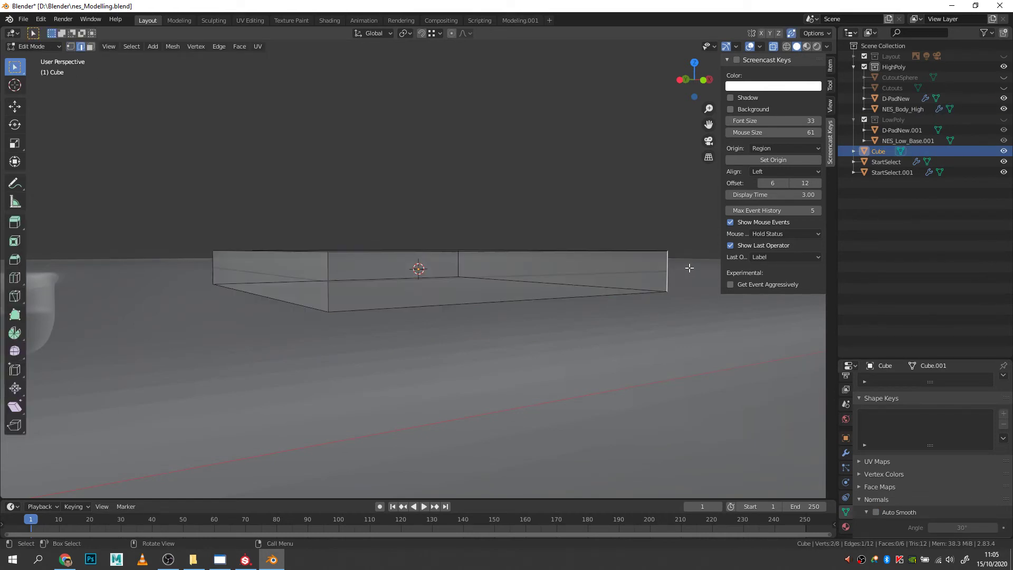
pyautogui.moveTo(689, 268); pyautogui.dragTo(204, 270)
pyautogui.moveTo(443, 289); pyautogui.dragTo(442, 307, button='middle')
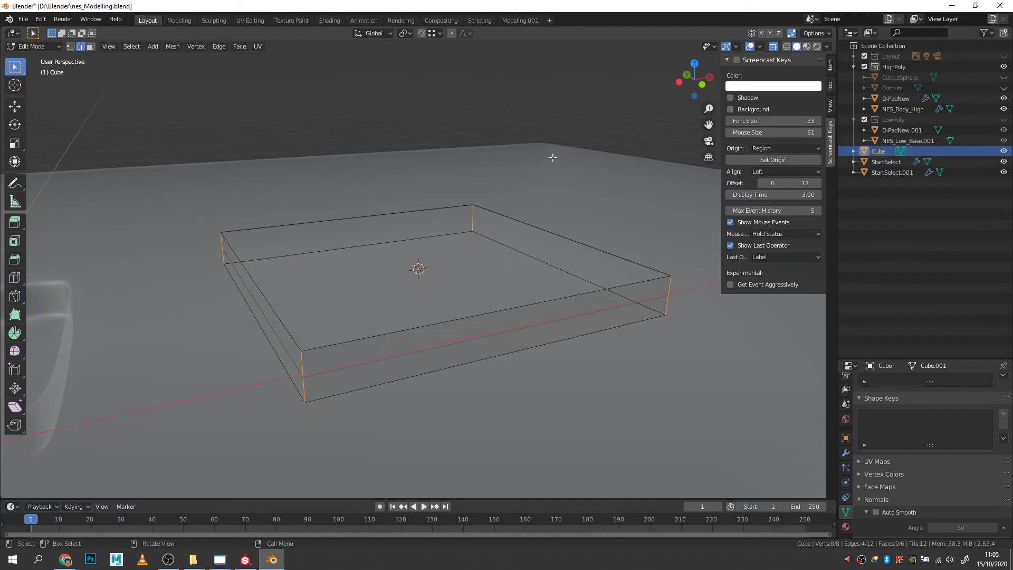
pyautogui.press('ctrl')
pyautogui.hotkey('ctrl', 'b')
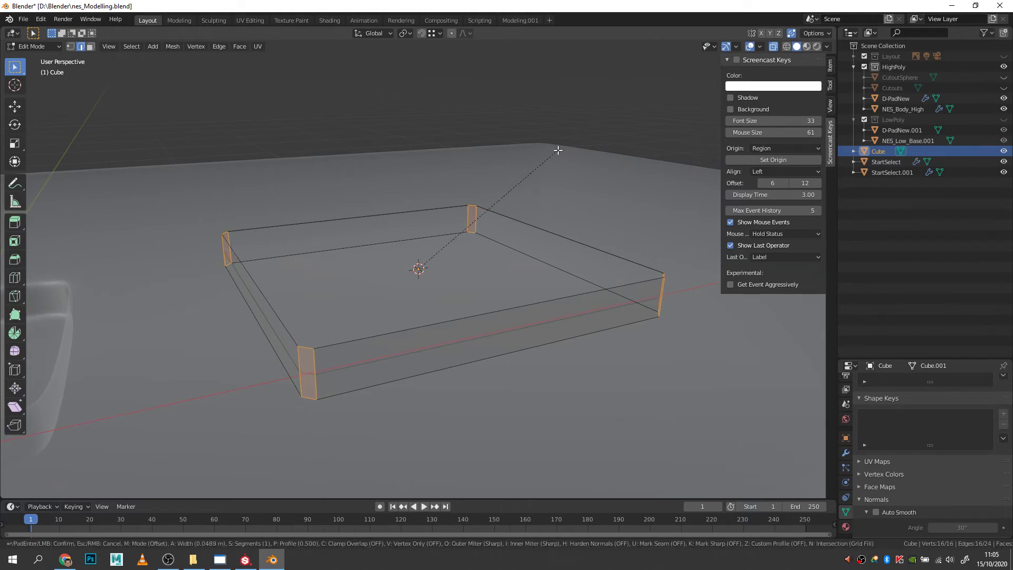
pyautogui.scroll(1, 558, 150)
pyautogui.click(558, 150)
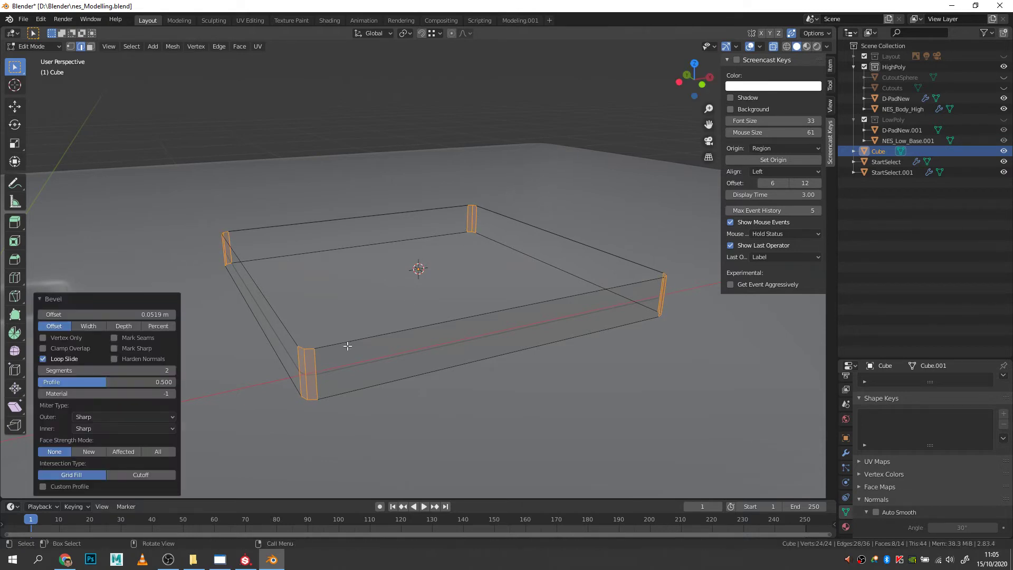
# - Connect the bevelled corner vertices across the top face with four edges running just inside and parallel to its sides
pyautogui.moveTo(370, 310); pyautogui.dragTo(396, 338, button='middle')
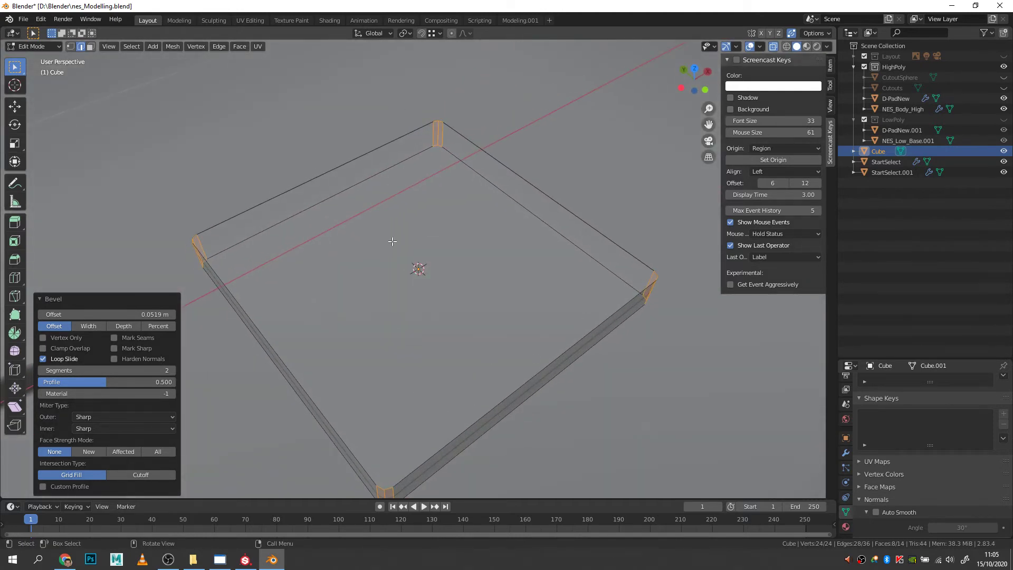
pyautogui.moveTo(355, 297); pyautogui.dragTo(369, 295, button='middle')
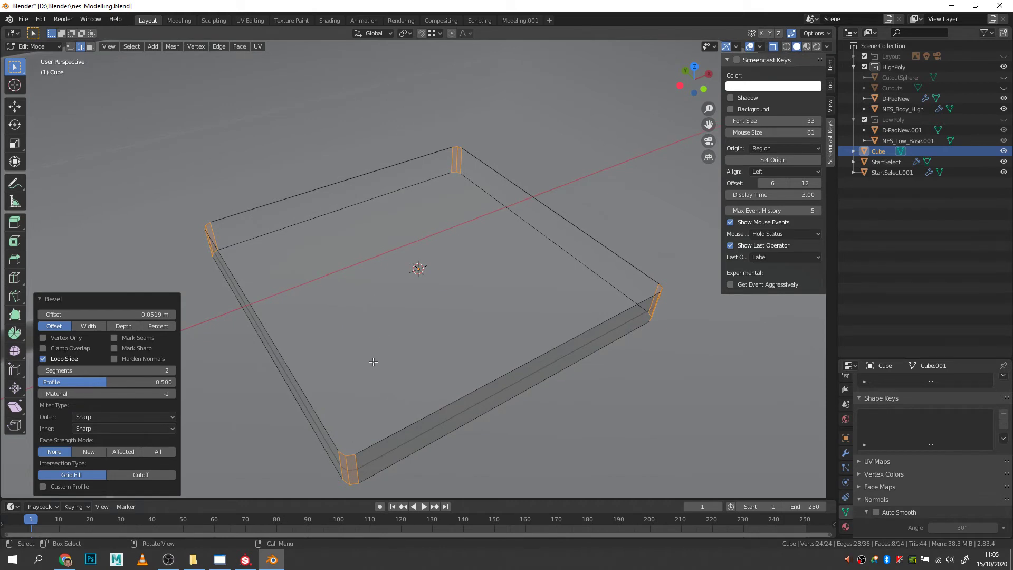
pyautogui.press('1')
pyautogui.press('a')
pyautogui.click(338, 450)
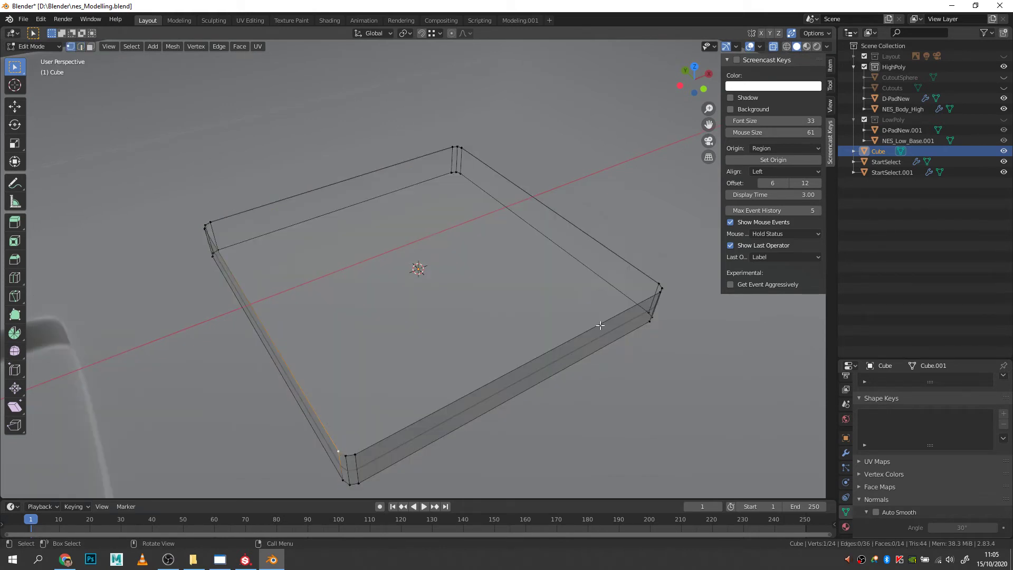
pyautogui.keyDown('shift'); pyautogui.click(660, 285); pyautogui.keyUp('shift')
pyautogui.press('j')
pyautogui.click(660, 292)
pyautogui.keyDown('shift'); pyautogui.click(453, 147); pyautogui.keyUp('shift')
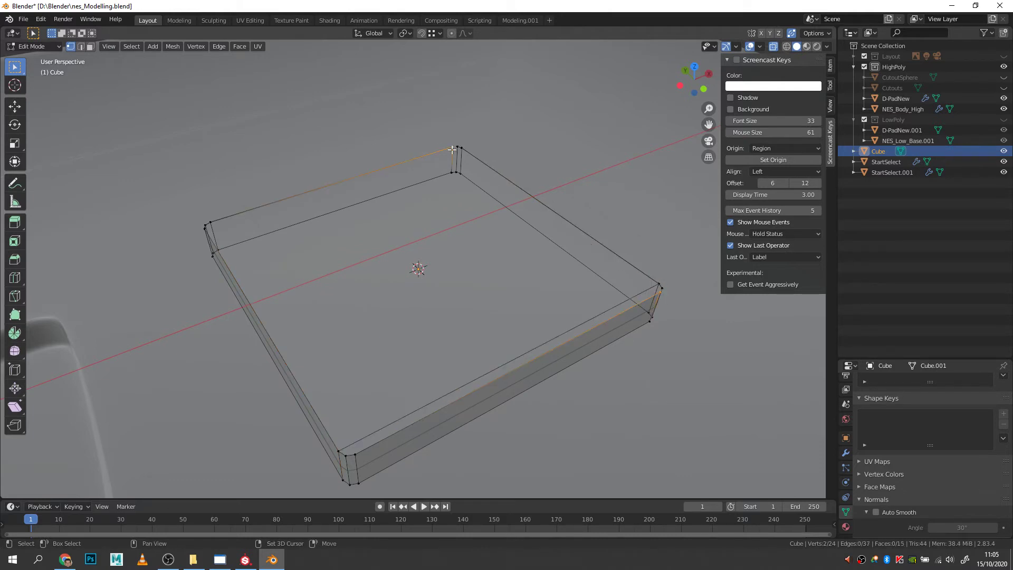
pyautogui.press('j')
pyautogui.click(460, 147)
pyautogui.keyDown('shift'); pyautogui.click(204, 227); pyautogui.keyUp('shift')
pyautogui.press('j')
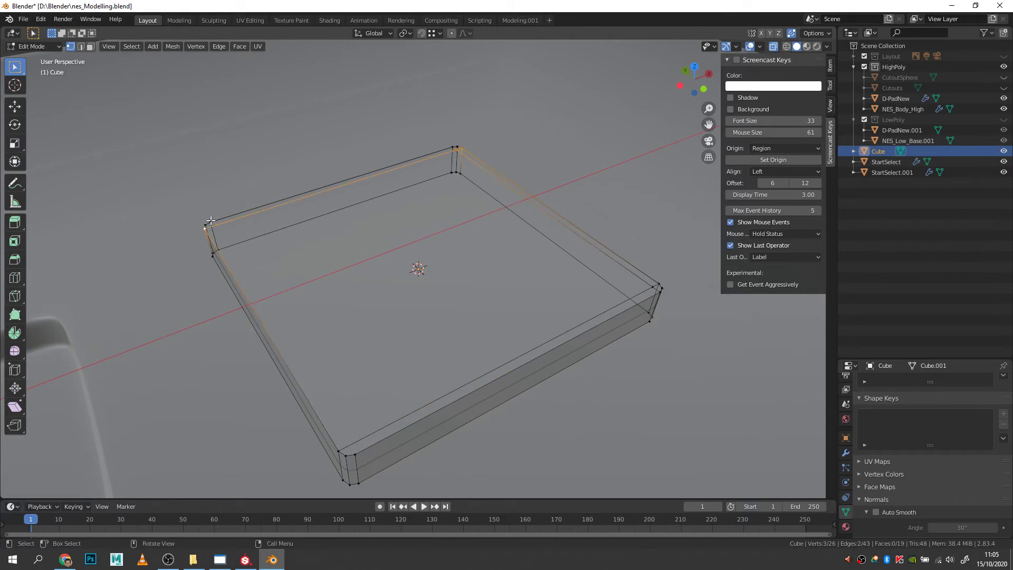
pyautogui.click(210, 221)
pyautogui.keyDown('shift'); pyautogui.click(355, 458); pyautogui.keyUp('shift')
pyautogui.press('j')
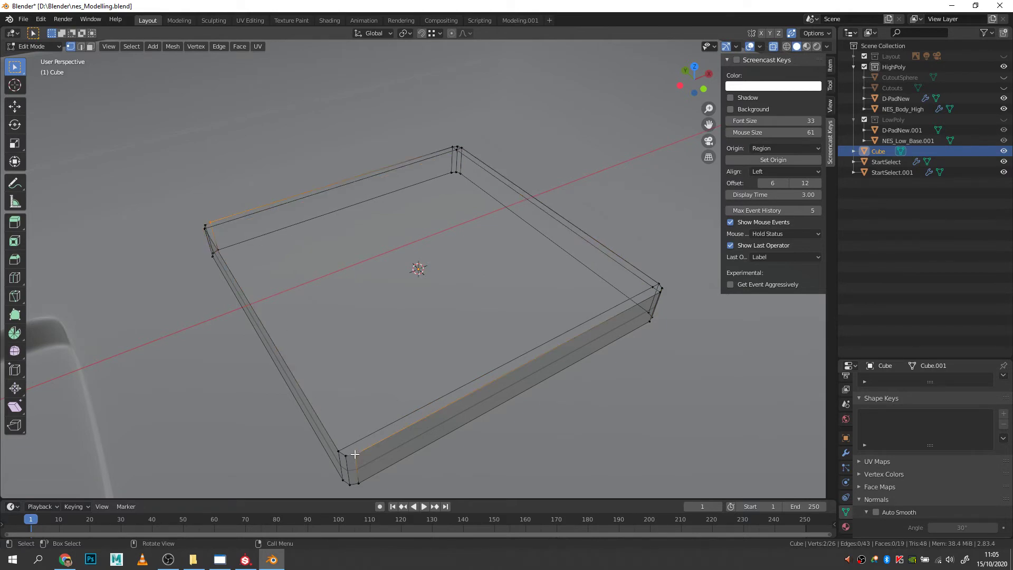
# - Connect the bevelled corner vertices across the bottom face with four edges running just inside and parallel to its sides
pyautogui.moveTo(355, 458); pyautogui.dragTo(407, 329, button='middle')
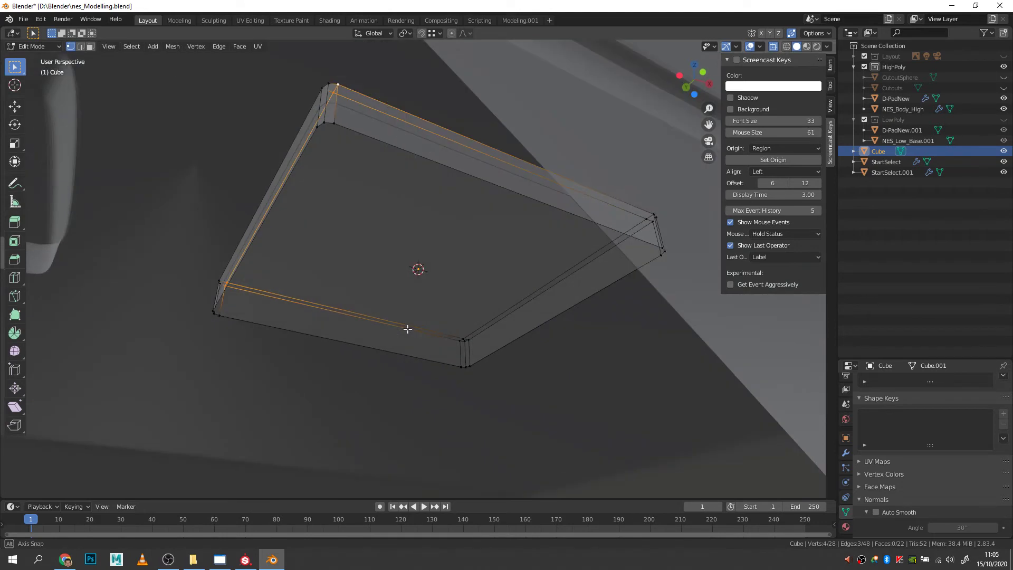
pyautogui.click(334, 124)
pyautogui.keyDown('shift'); pyautogui.click(218, 317); pyautogui.keyUp('shift')
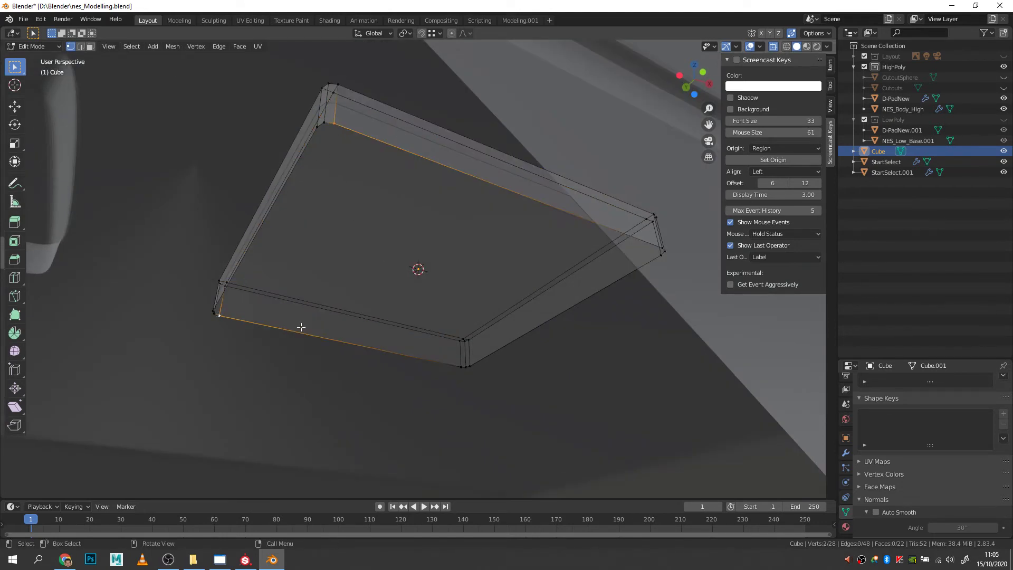
pyautogui.press('j')
pyautogui.click(213, 311)
pyautogui.keyDown('shift'); pyautogui.click(470, 367); pyautogui.keyUp('shift')
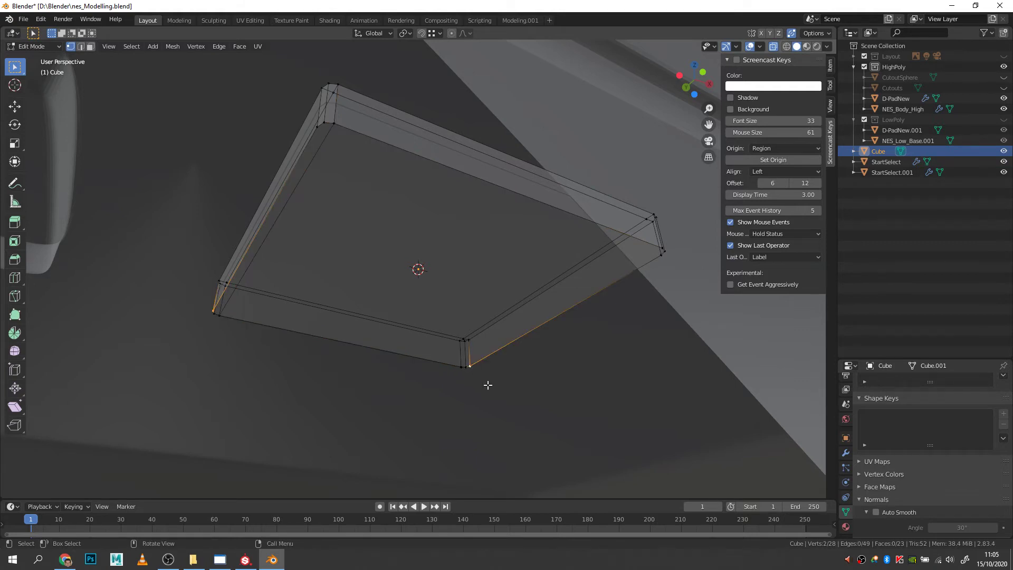
pyautogui.press('j')
pyautogui.keyDown('shift'); pyautogui.click(652, 256); pyautogui.keyUp('shift')
pyautogui.click(658, 252)
pyautogui.keyDown('shift'); pyautogui.click(317, 128); pyautogui.keyUp('shift')
pyautogui.press('j')
pyautogui.click(660, 248)
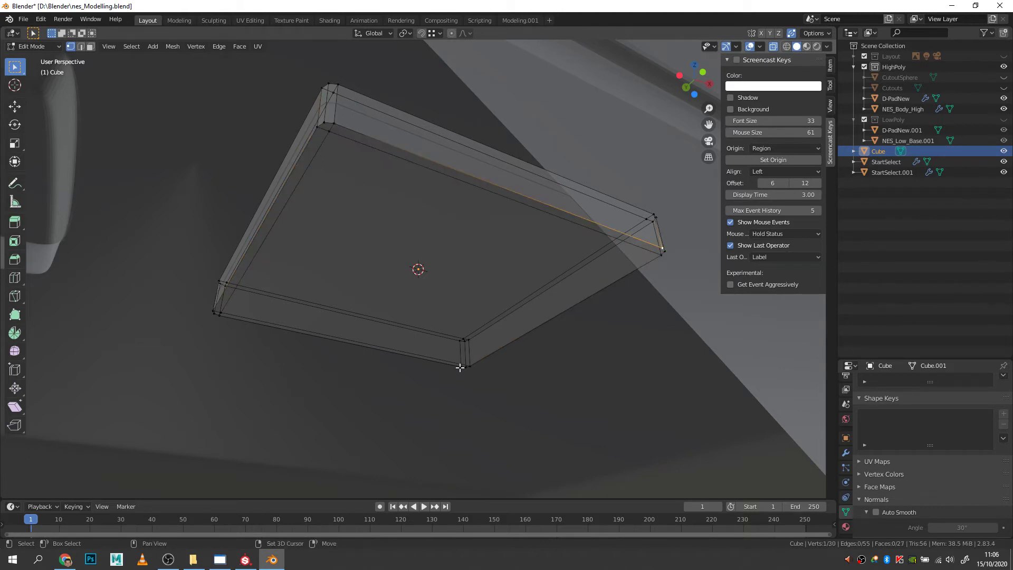
pyautogui.keyDown('shift'); pyautogui.click(461, 366); pyautogui.keyUp('shift')
pyautogui.press('j')
# - Select the large underside face, grow the selection to its border faces and delete all of these faces
pyautogui.moveTo(513, 264); pyautogui.dragTo(556, 342, button='middle')
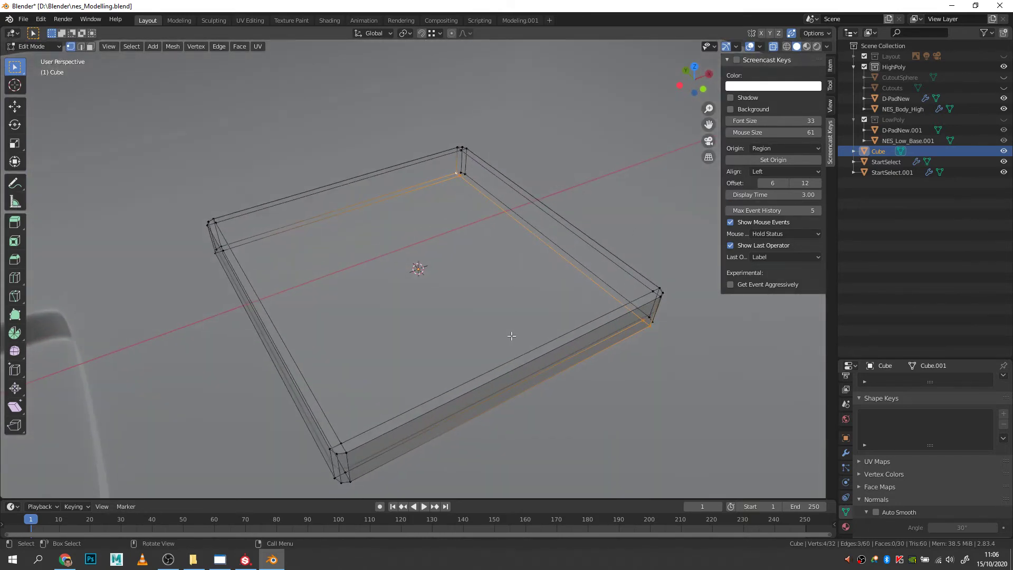
pyautogui.moveTo(511, 335); pyautogui.dragTo(466, 224, button='middle')
pyautogui.press('3')
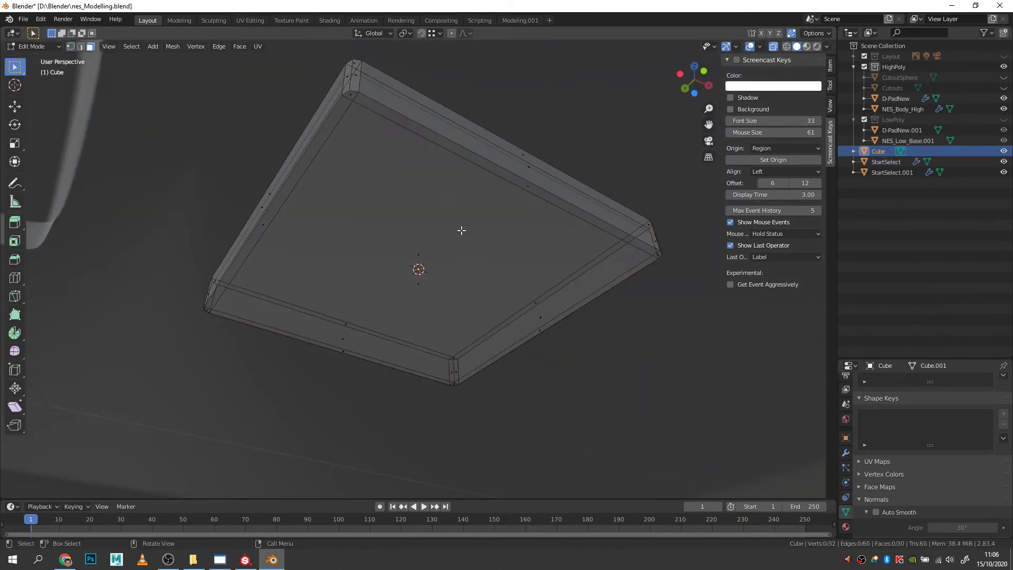
pyautogui.click(433, 241)
pyautogui.click(417, 285)
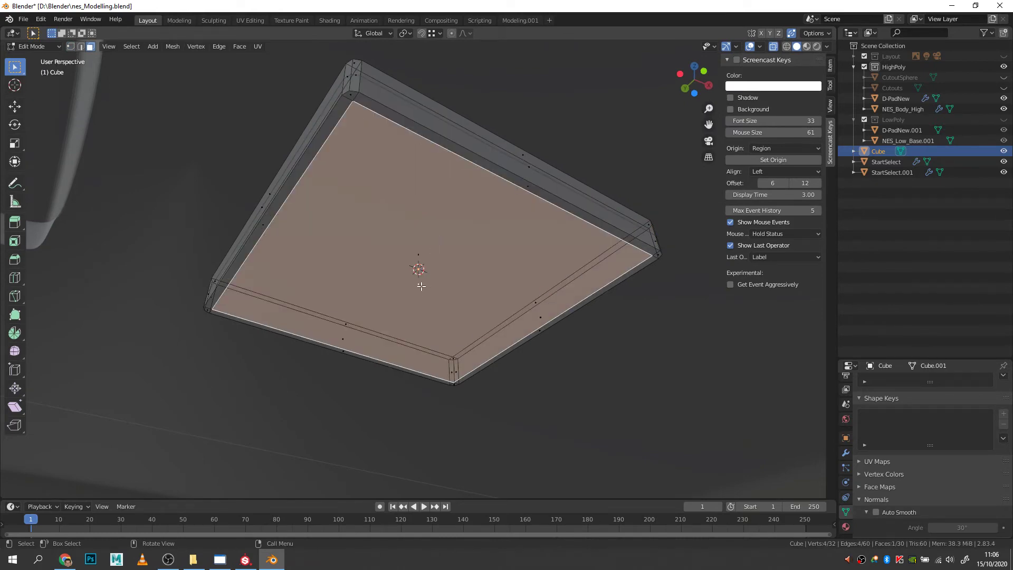
pyautogui.moveTo(421, 286); pyautogui.dragTo(459, 233, button='middle')
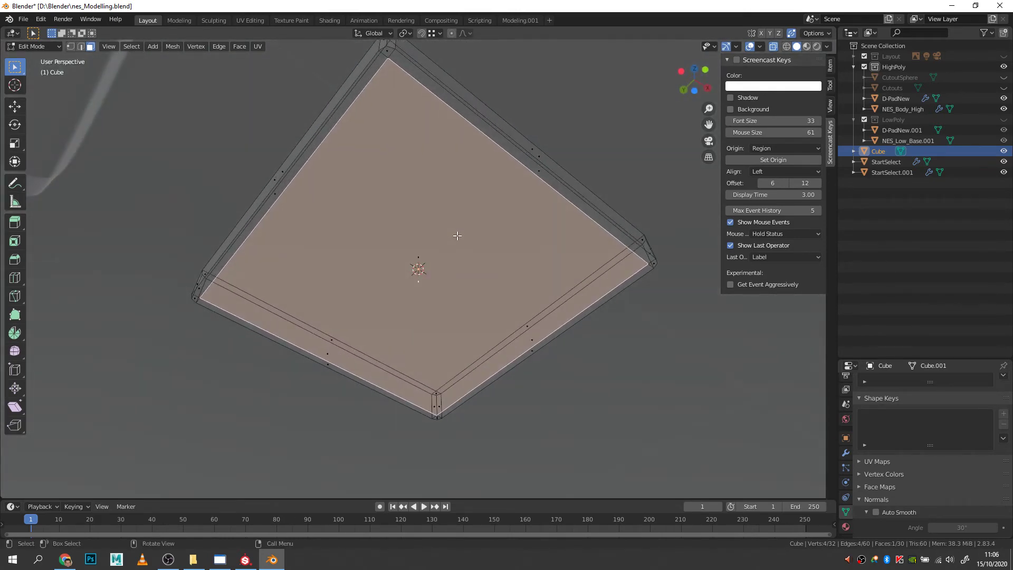
pyautogui.press('ctrl+KP_Add')
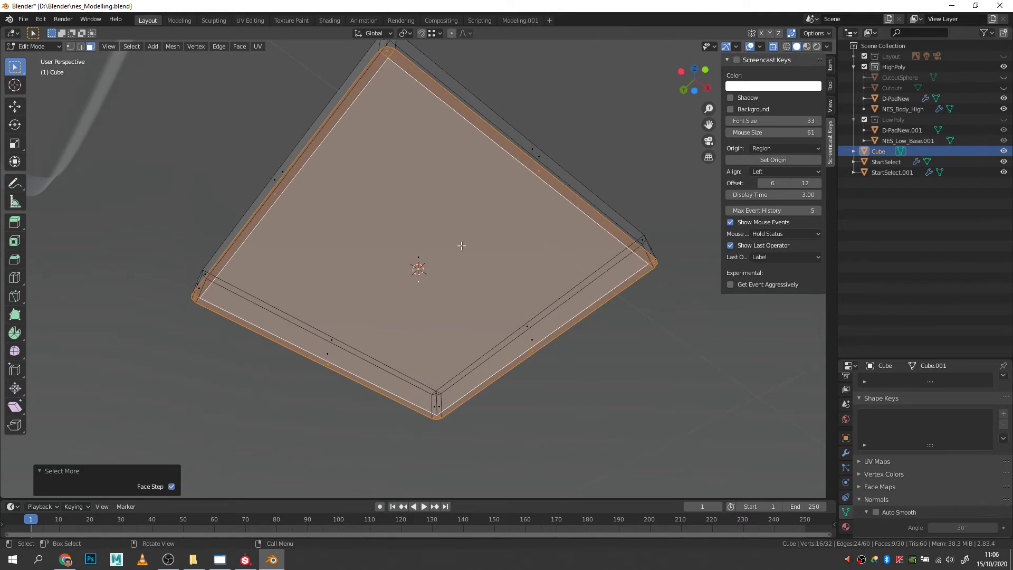
pyautogui.press('x')
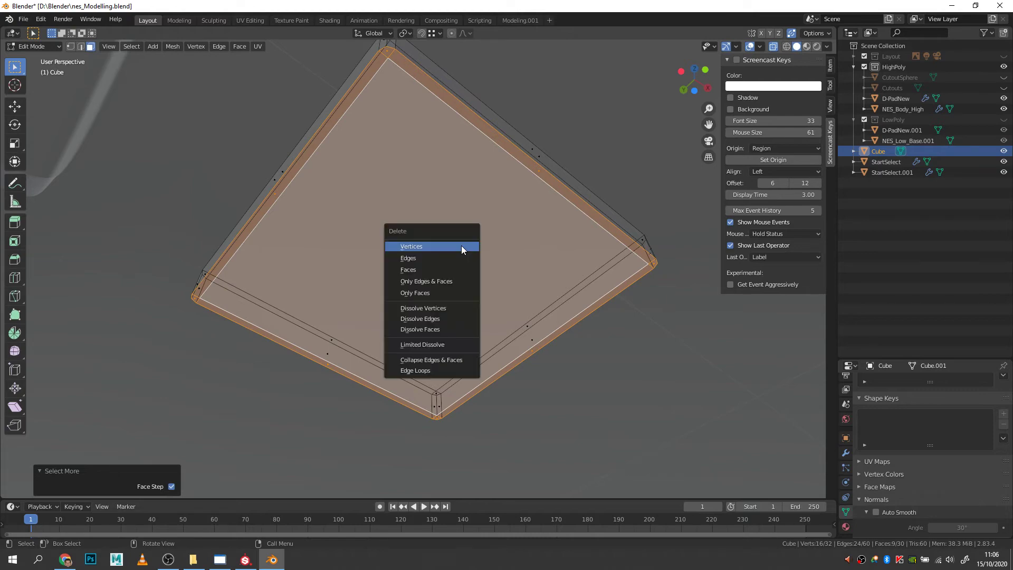
pyautogui.click(442, 268)
# - Add a Subdivision Surface modifier to the open-bottomed square surround and inspect its rounded shape in object mode
pyautogui.moveTo(482, 254); pyautogui.dragTo(482, 315, button='middle')
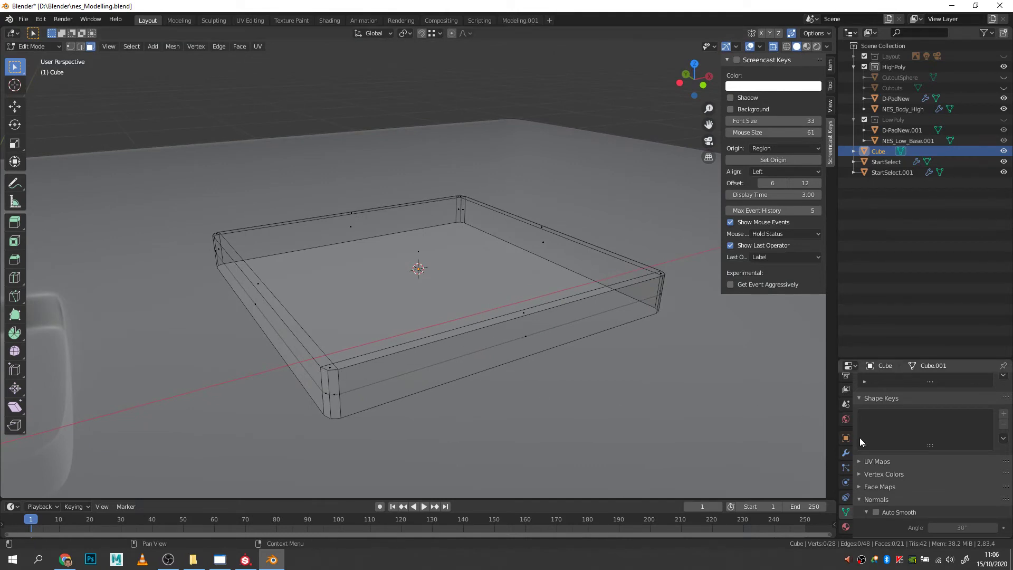
pyautogui.click(845, 455)
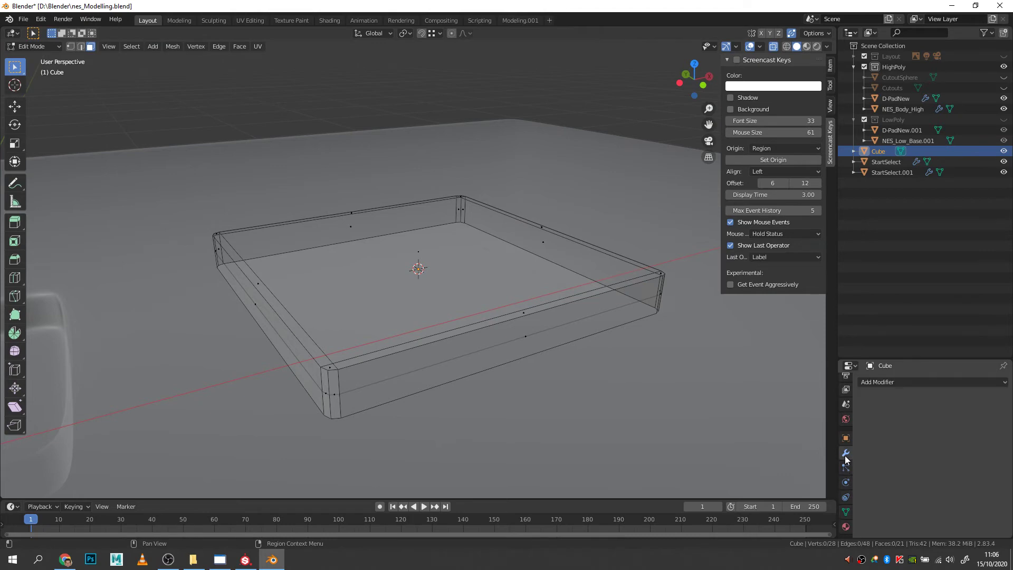
pyautogui.click(881, 380)
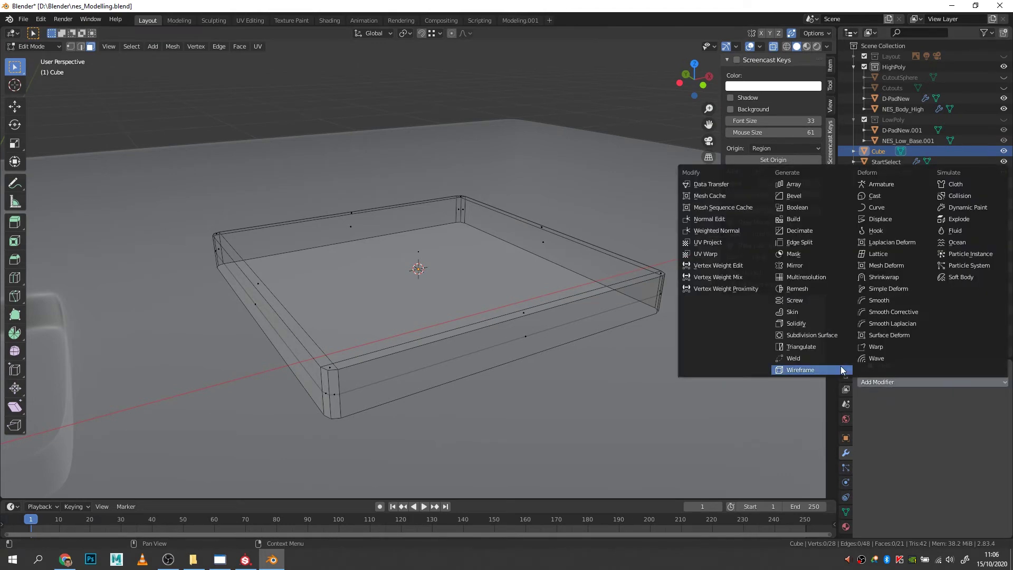
pyautogui.click(812, 335)
pyautogui.press('Tab')
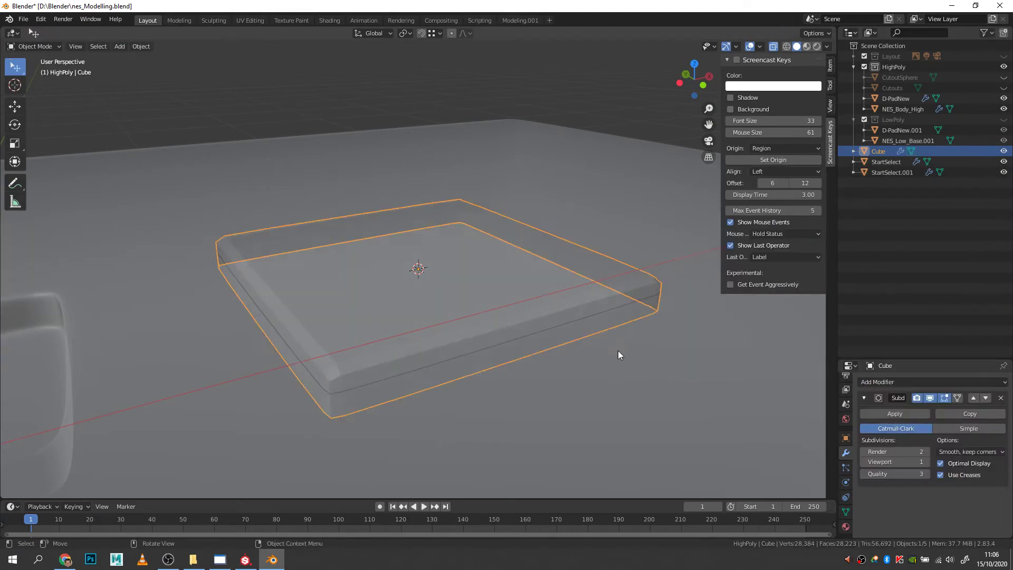
pyautogui.moveTo(543, 357); pyautogui.dragTo(268, 223, button='middle')
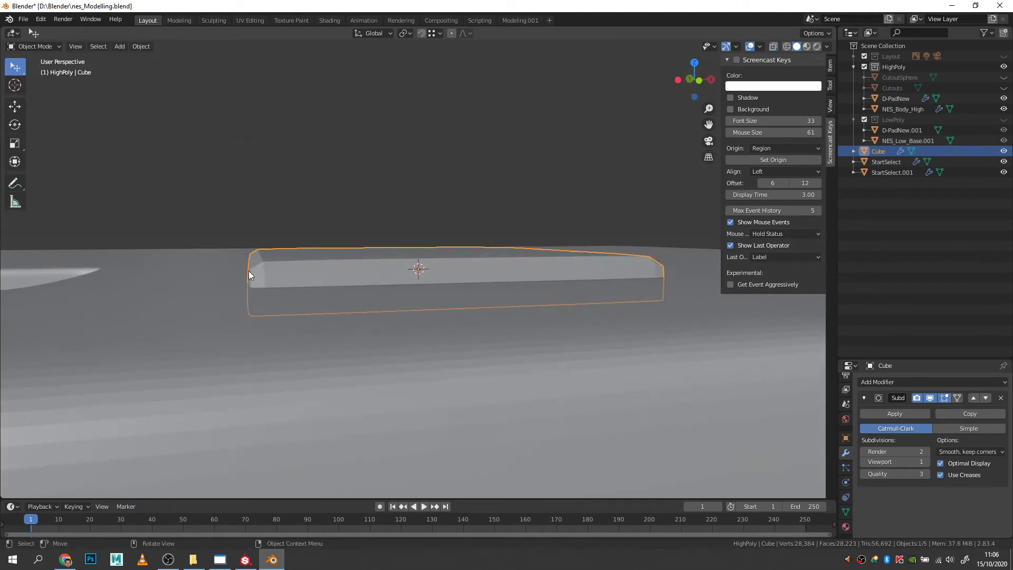
pyautogui.moveTo(427, 315)
pyautogui.mouseDown(button='middle')
pyautogui.moveTo(416, 296)
pyautogui.moveTo(446, 322)
pyautogui.moveTo(437, 324)
pyautogui.mouseUp(button='middle')
# - With the subdivision preview temporarily off, add a supporting edge loop around the surround's sides close to the top edge, with a slide factor of about -0.888
pyautogui.press('Tab')
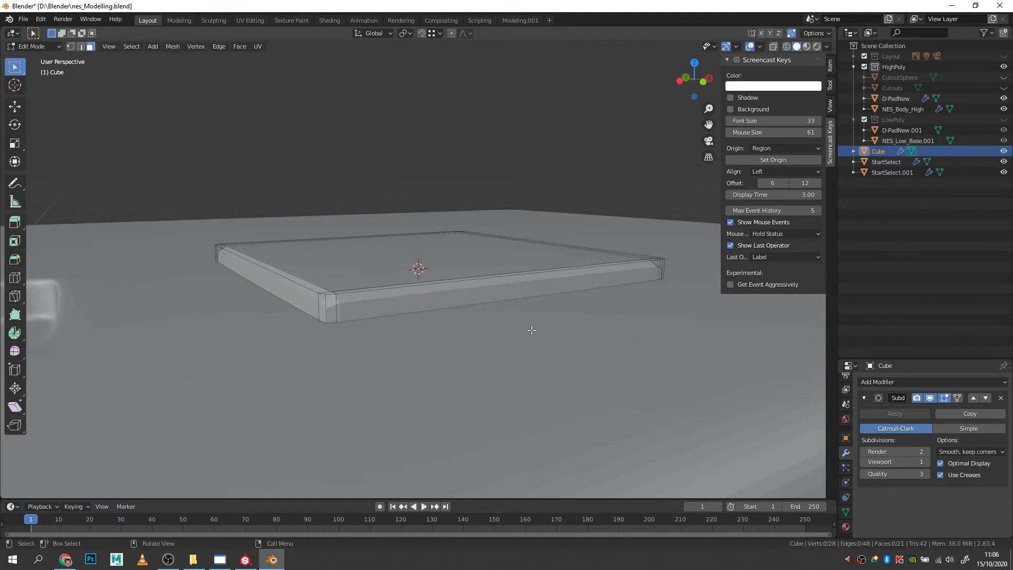
pyautogui.click(930, 397)
pyautogui.hotkey('ctrl', 'r')
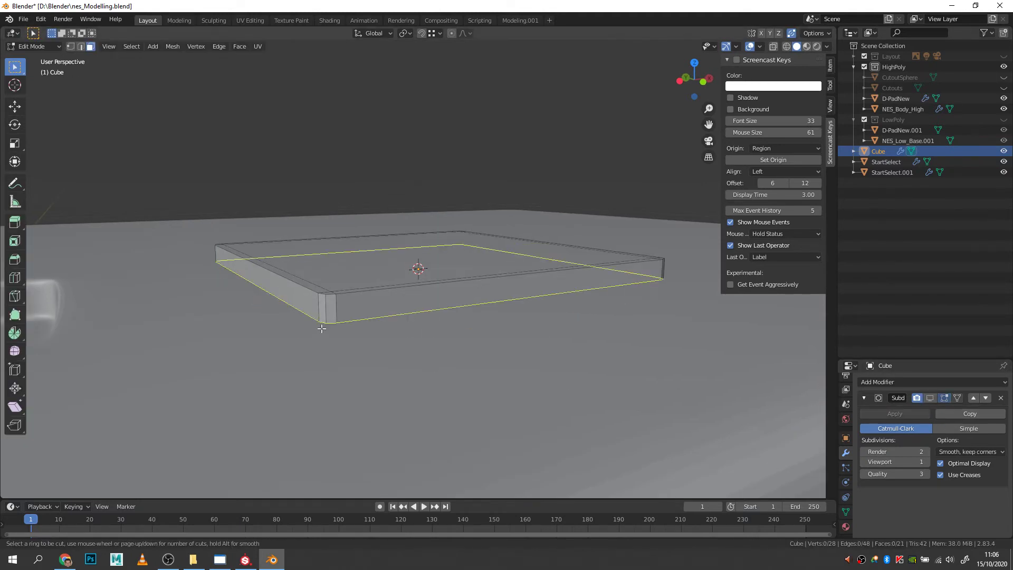
pyautogui.click(327, 326)
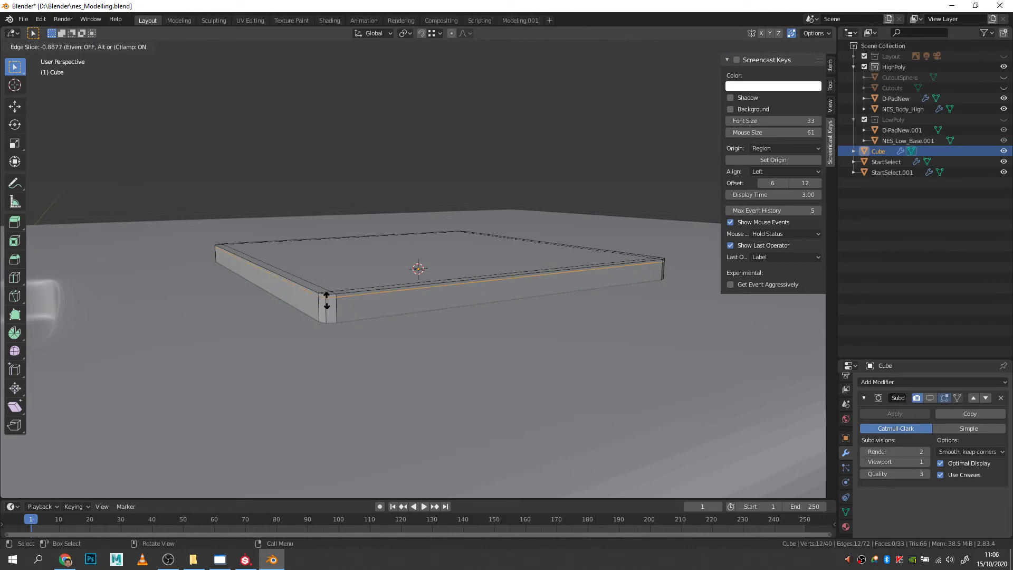
pyautogui.click(327, 300)
pyautogui.click(930, 398)
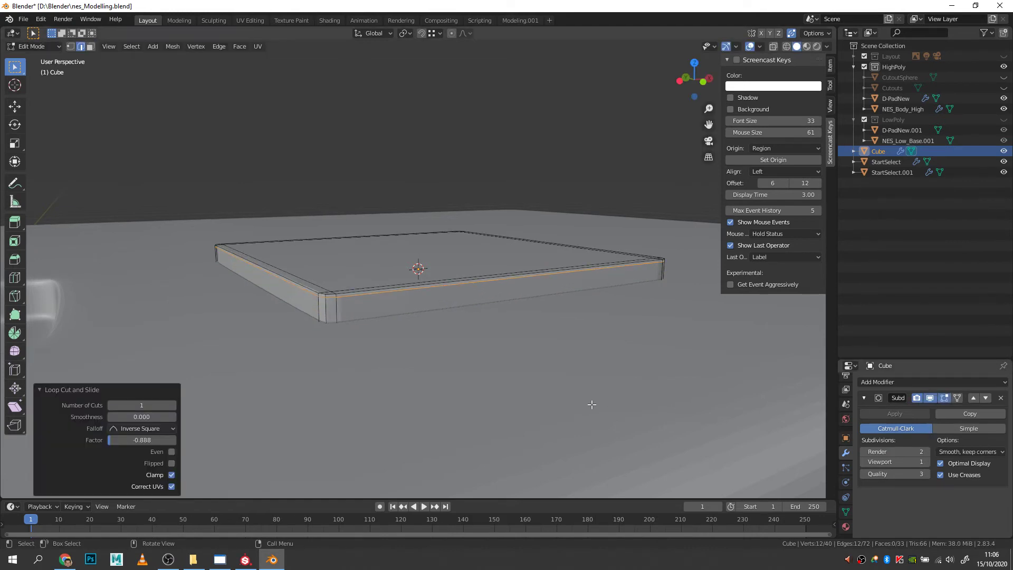
pyautogui.press('Tab')
pyautogui.moveTo(589, 404); pyautogui.dragTo(518, 399, button='middle')
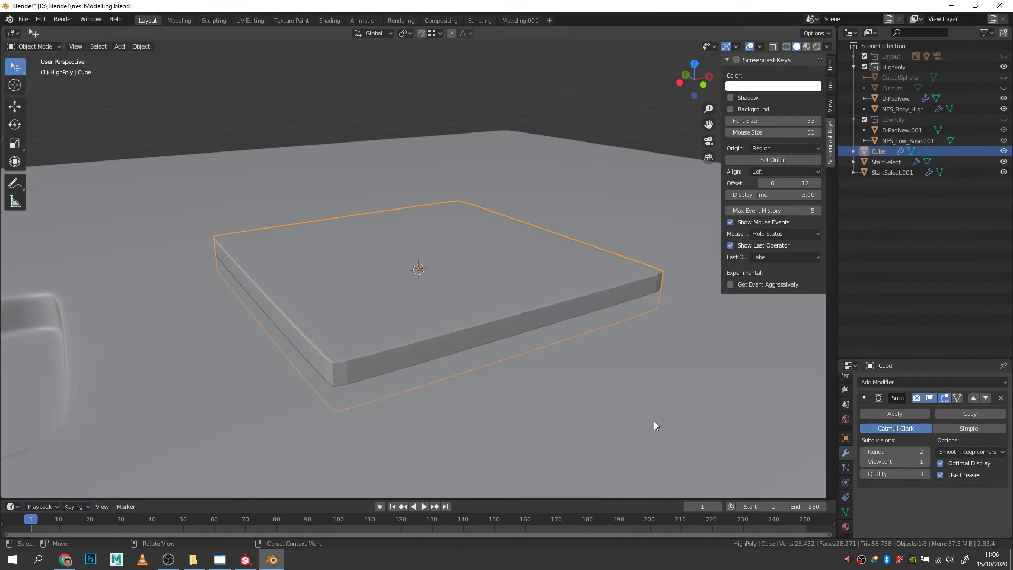
# - Shade the square surround smooth and enable Auto Smooth for its normals
pyautogui.rightClick(375, 331)
pyautogui.click(353, 331)
pyautogui.click(846, 512)
pyautogui.click(876, 511)
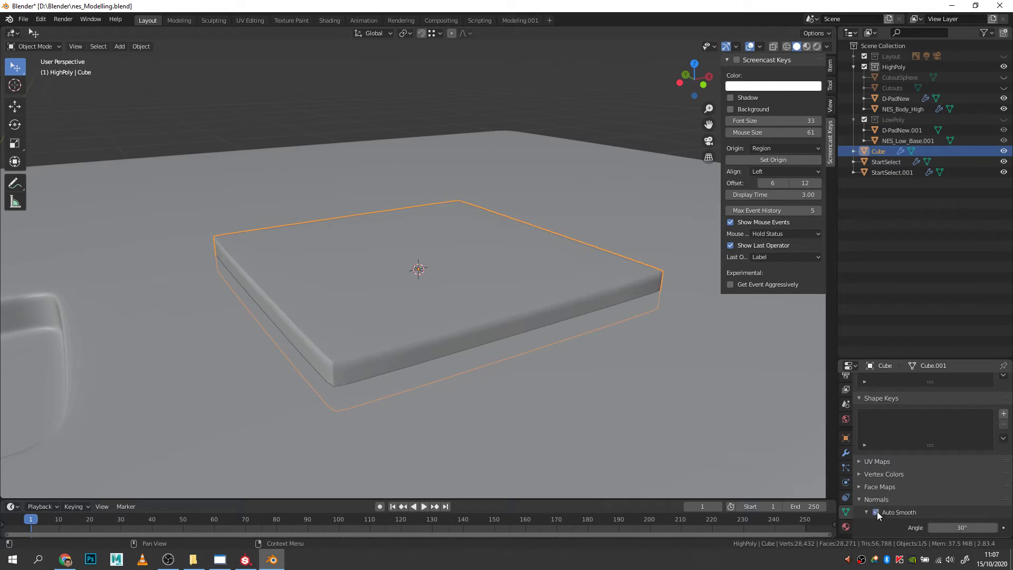
# - Adjust the surround's Auto Smooth angle to about 72.6° so the bevelled corners shade smoothly
pyautogui.click(971, 529)
pyautogui.write('30d')
pyautogui.press('Return')
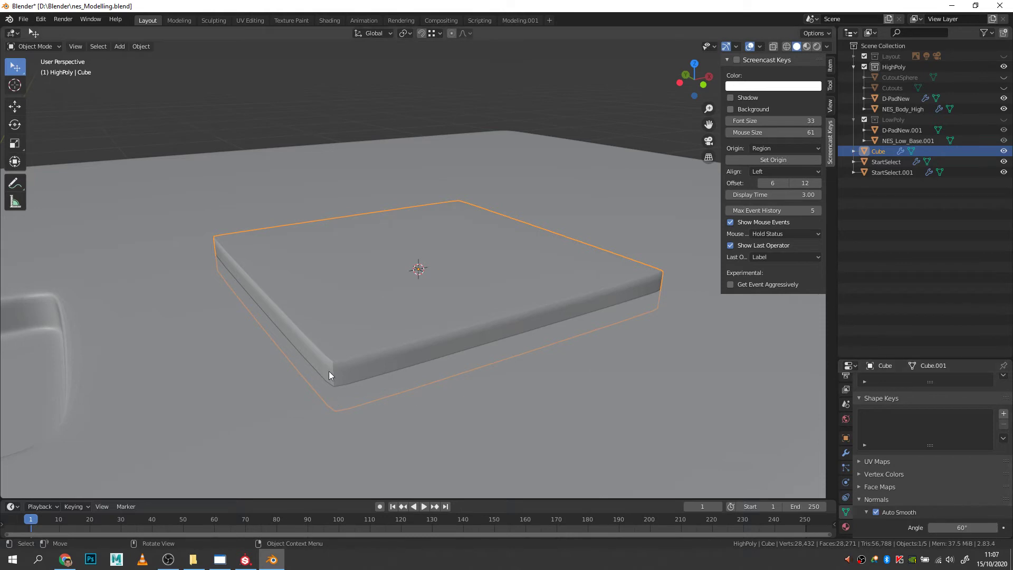
pyautogui.moveTo(978, 528)
pyautogui.mouseDown()
pyautogui.moveTo(1000, 528)
pyautogui.moveTo(954, 528)
pyautogui.moveTo(965, 528)
pyautogui.mouseUp()
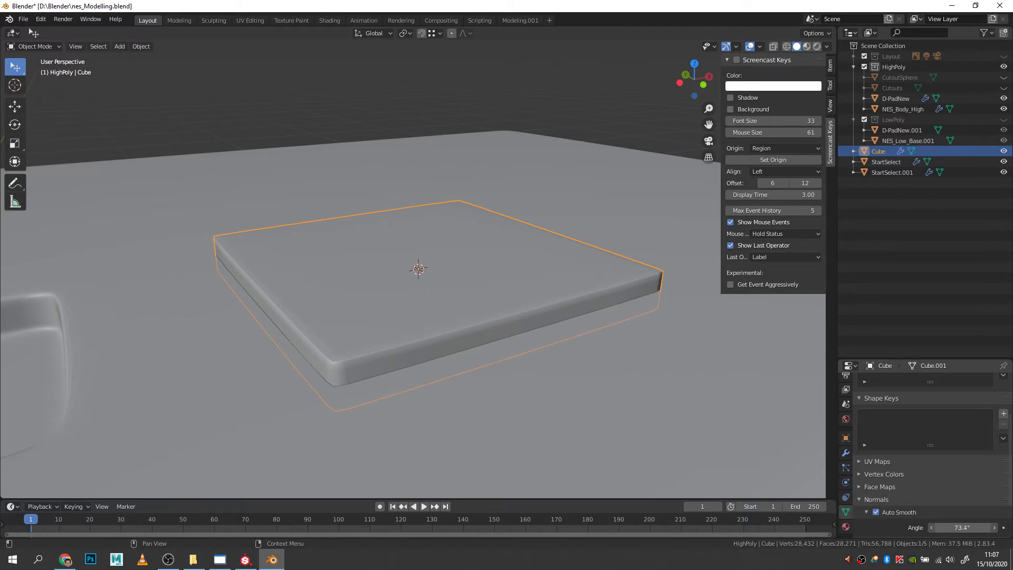
pyautogui.moveTo(965, 528)
pyautogui.mouseDown()
pyautogui.moveTo(952, 527)
pyautogui.moveTo(963, 527)
pyautogui.mouseUp()
pyautogui.moveTo(628, 477); pyautogui.dragTo(518, 392, button='middle')
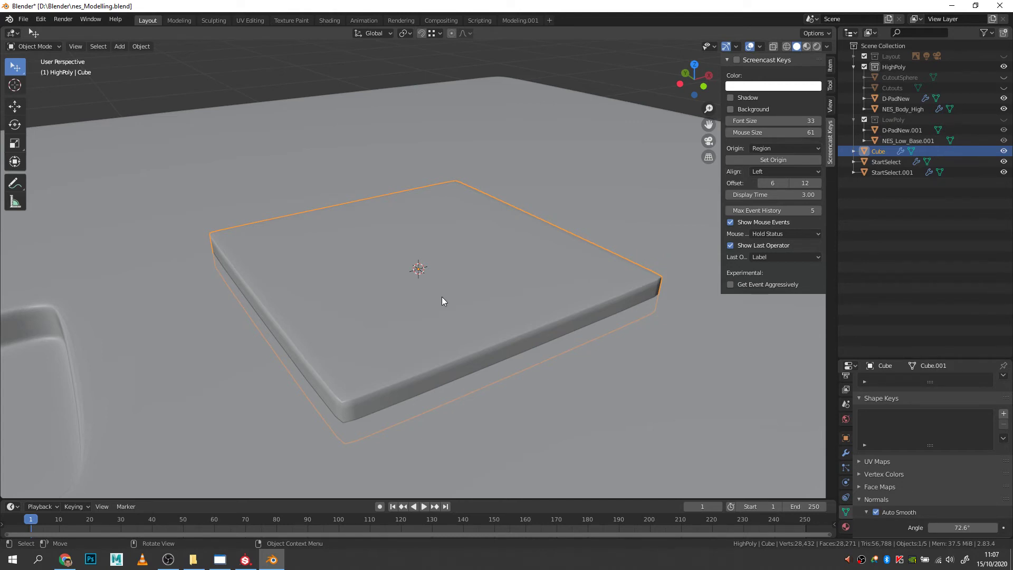
# - Add a 32-vertex cylinder at the 3D cursor in the surround's centre and scale it uniformly to about 0.212 in top view
pyautogui.press('shift')
pyautogui.press('KP_7')
pyautogui.hotkey('shift', 'a')
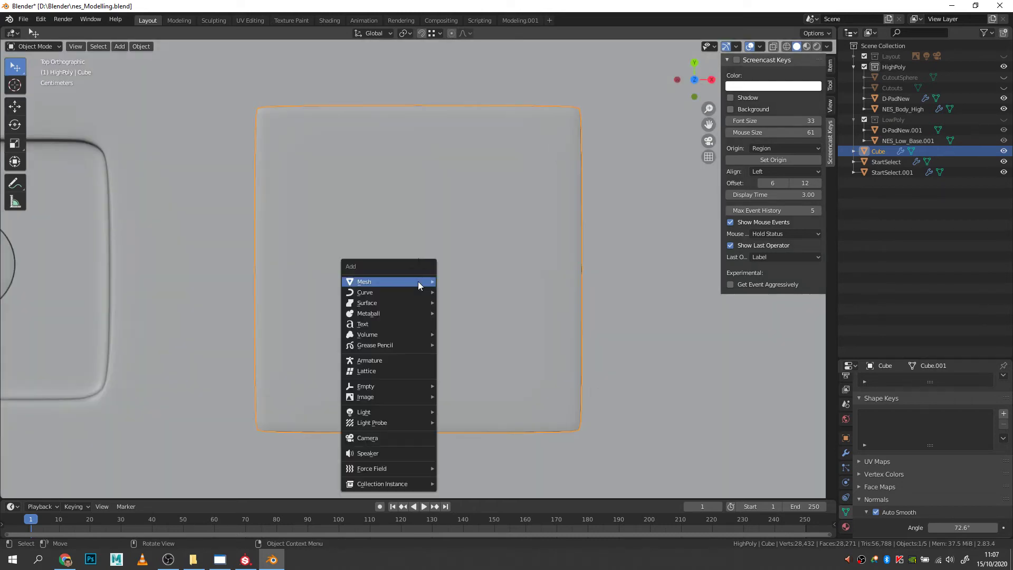
pyautogui.moveTo(418, 281)
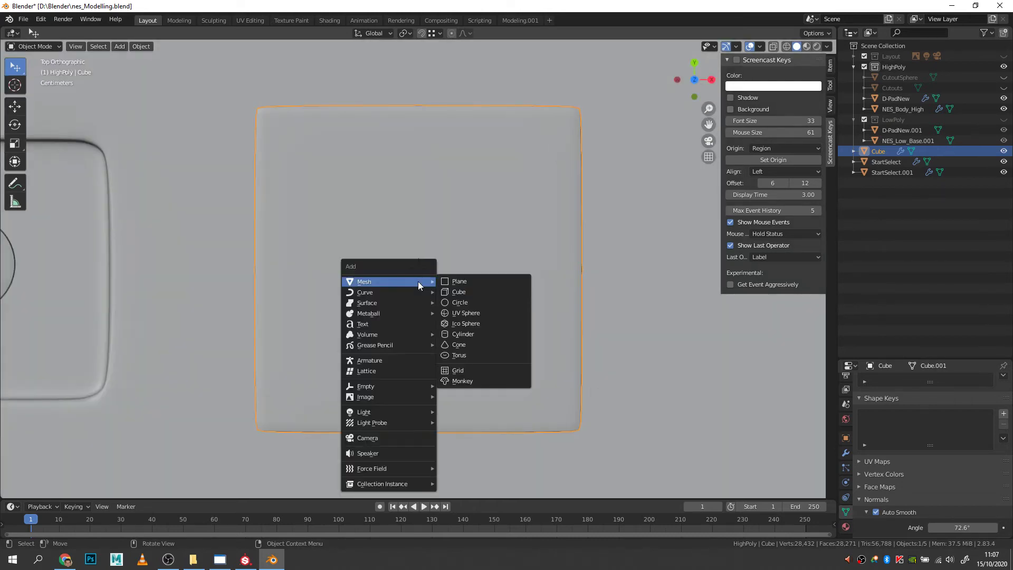
pyautogui.click(476, 333)
pyautogui.scroll(-5, 475, 333)
pyautogui.scroll(-2, 476, 333)
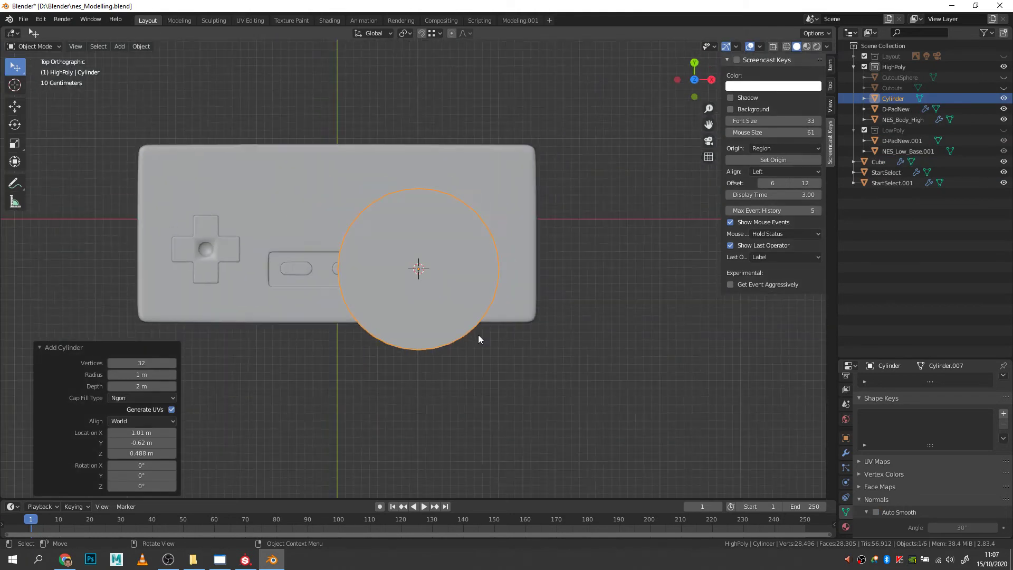
pyautogui.press('s')
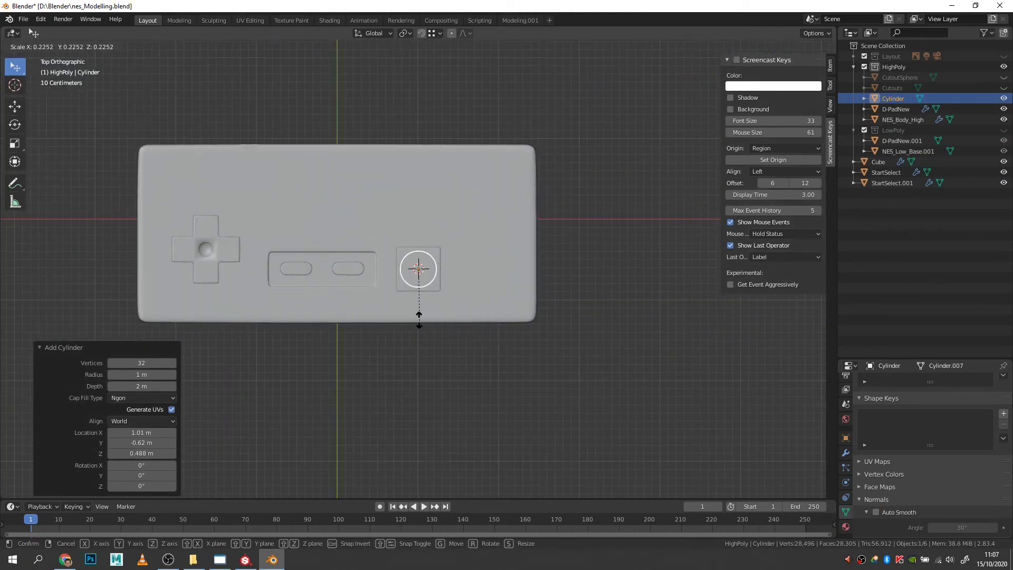
pyautogui.click(414, 320)
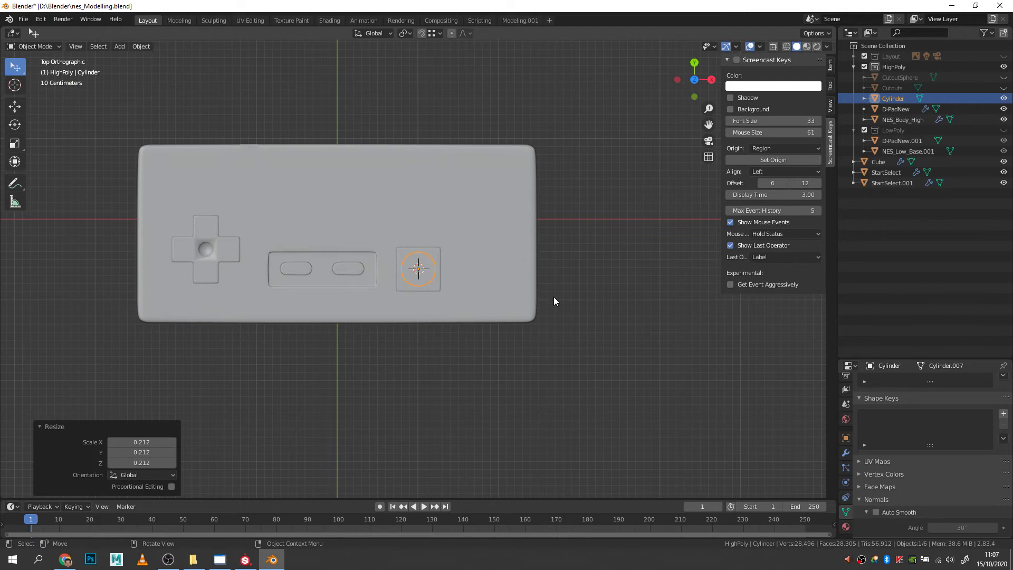
# - Turn on X-ray and show the Layout reference collection to compare the cylinder's diameter with the red B button
pyautogui.hotkey('alt', 'z')
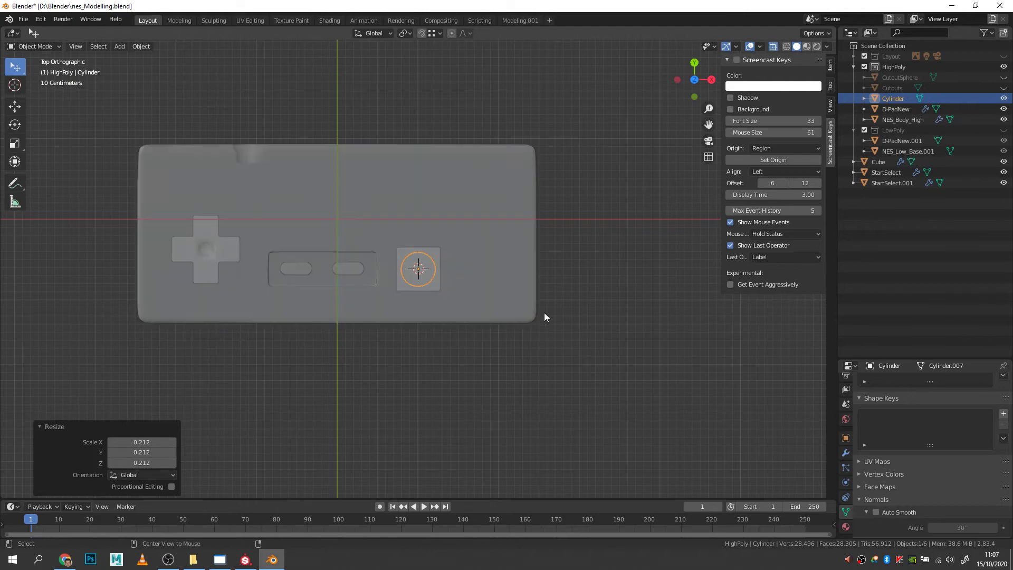
pyautogui.click(1004, 56)
pyautogui.scroll(8, 413, 280)
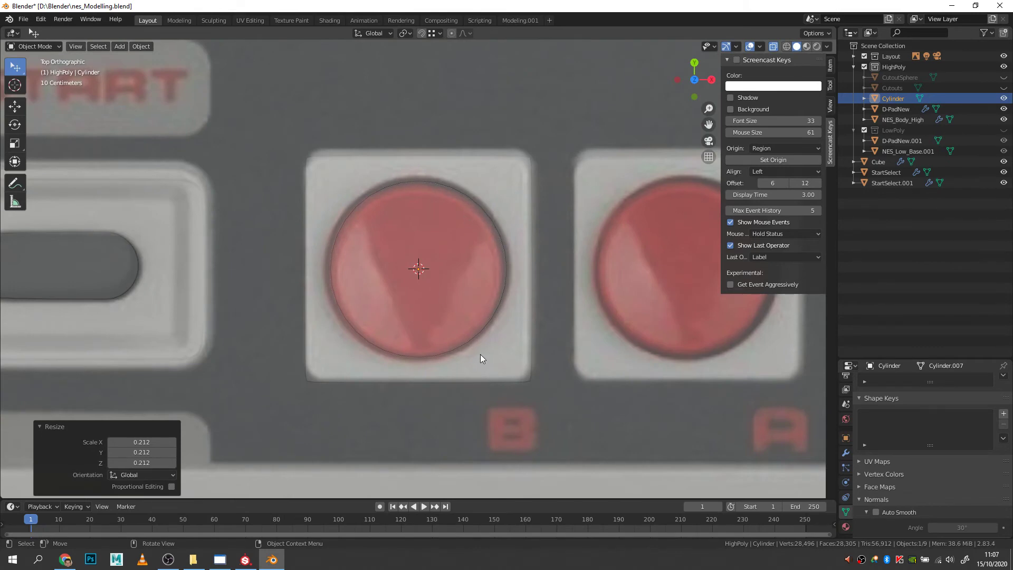
# - Flatten the cylinder along Z to about 0.297 of its height and turn X-ray off
pyautogui.moveTo(538, 392); pyautogui.dragTo(555, 355, button='middle')
pyautogui.press('s')
pyautogui.press('z')
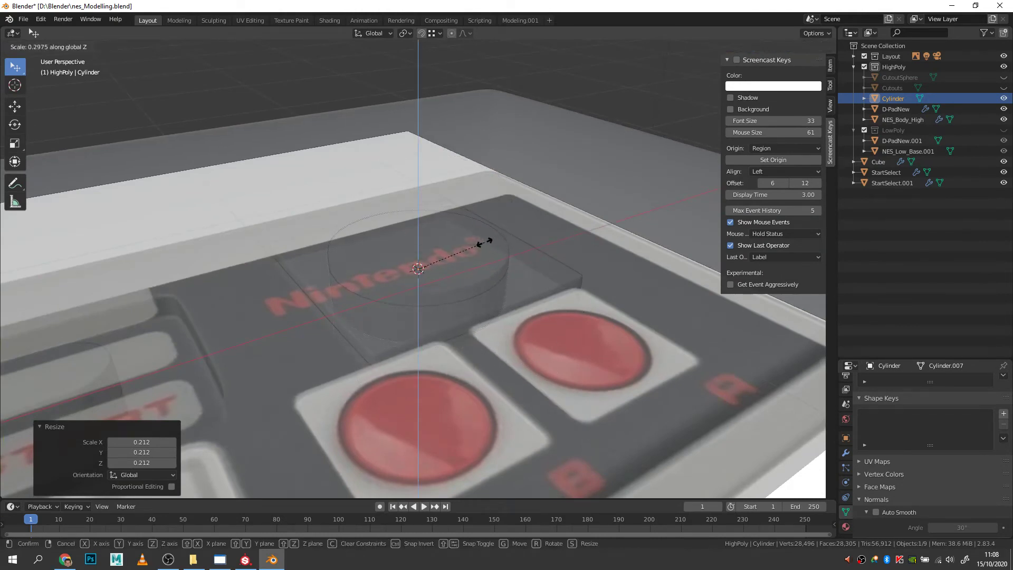
pyautogui.click(499, 252)
pyautogui.hotkey('alt', 'z')
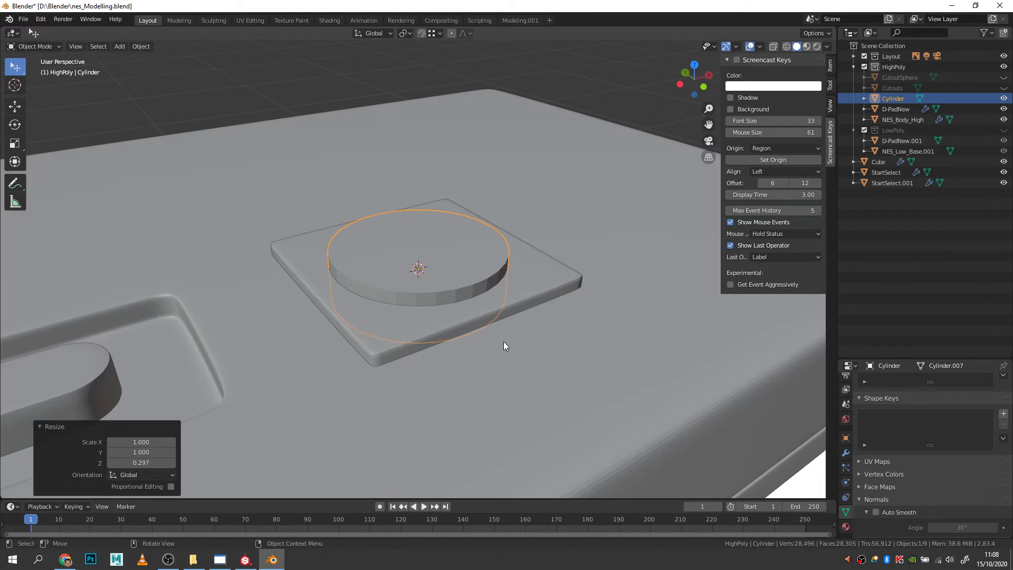
# - Raise the cylinder about 0.065 m along Z and scale its height by about 0.615
pyautogui.press('g')
pyautogui.press('z')
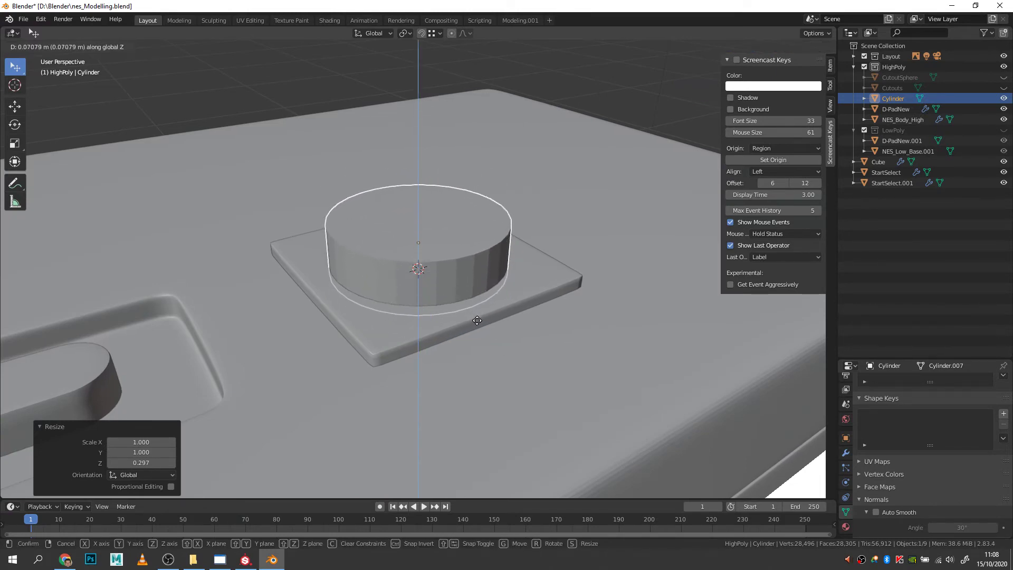
pyautogui.click(477, 324)
pyautogui.press('s')
pyautogui.press('z')
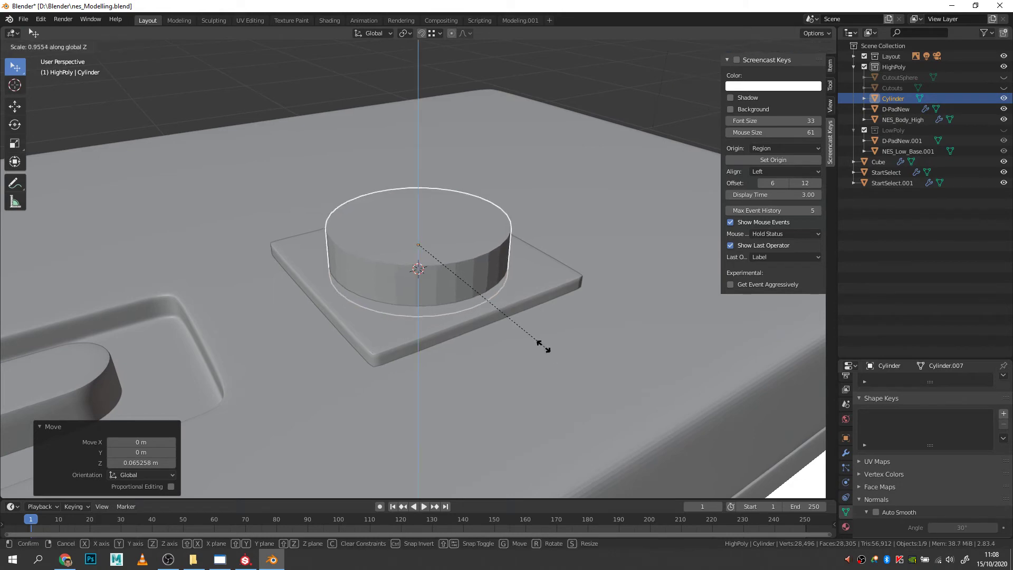
pyautogui.click(493, 317)
# - Lower the cylinder about 0.008 m along Z so it sits in the square surround
pyautogui.press('g')
pyautogui.press('z')
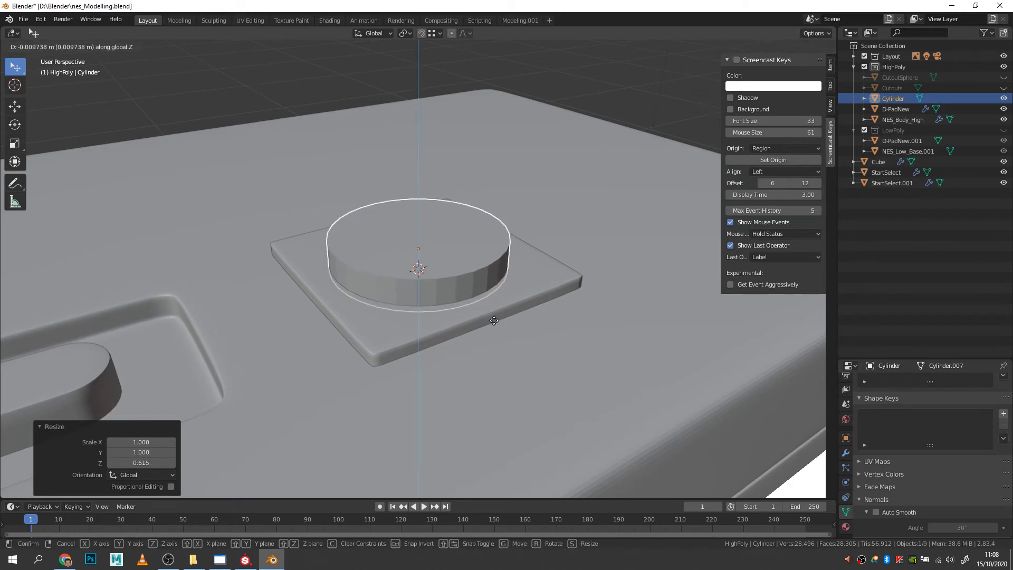
pyautogui.click(577, 315)
pyautogui.moveTo(577, 315); pyautogui.dragTo(568, 333, button='middle')
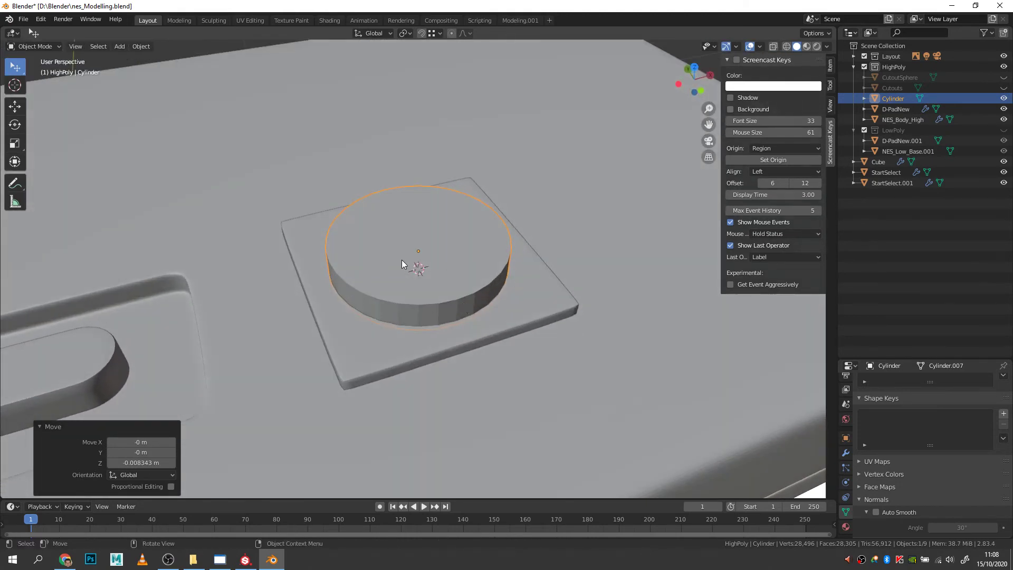
pyautogui.scroll(3, 409, 309)
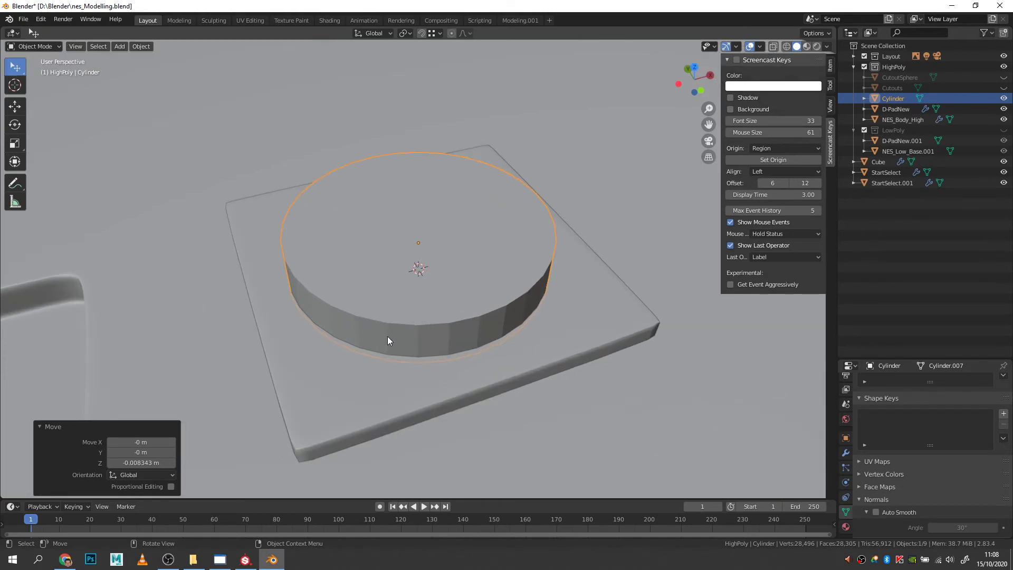
# - Open the button cylinder for mesh editing and enable the Screencast Keys display
pyautogui.click(201, 362)
pyautogui.click(353, 296)
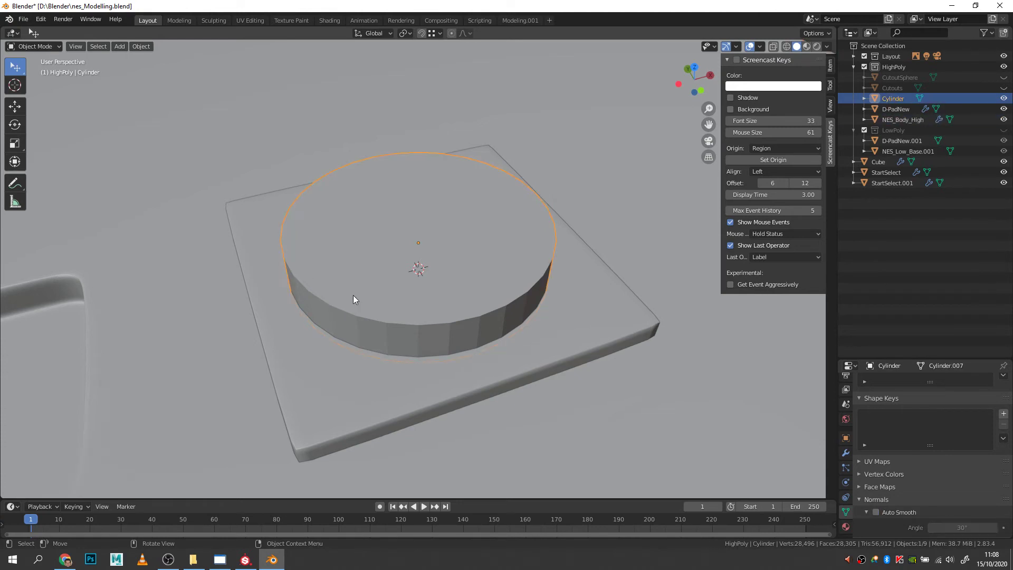
pyautogui.press('Tab')
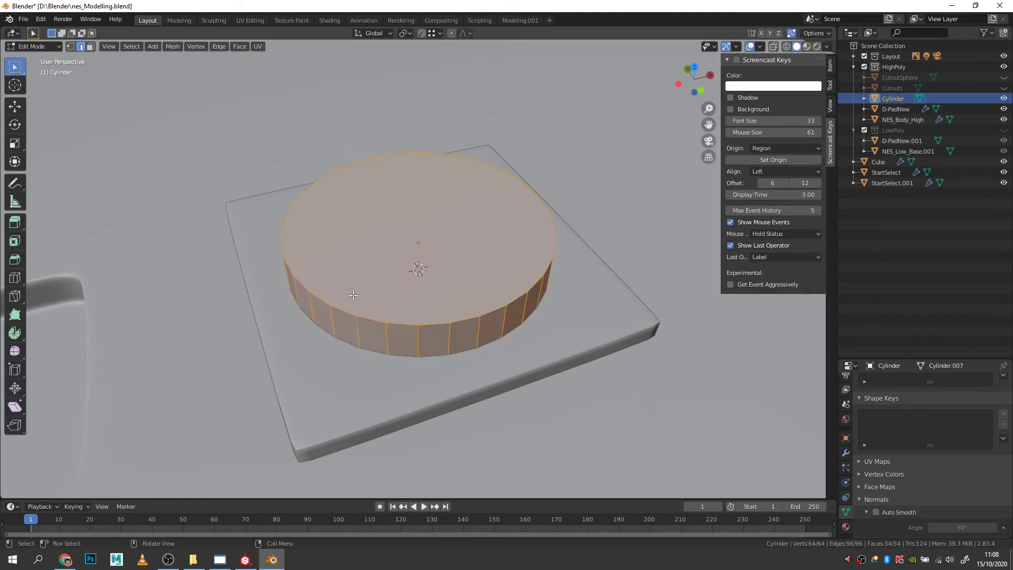
pyautogui.click(737, 61)
# - Add one edge loop around the cylinder's side near its top rim, with a slide factor of about -0.738
pyautogui.moveTo(369, 331); pyautogui.dragTo(398, 308, button='middle')
pyautogui.hotkey('ctrl', 'r')
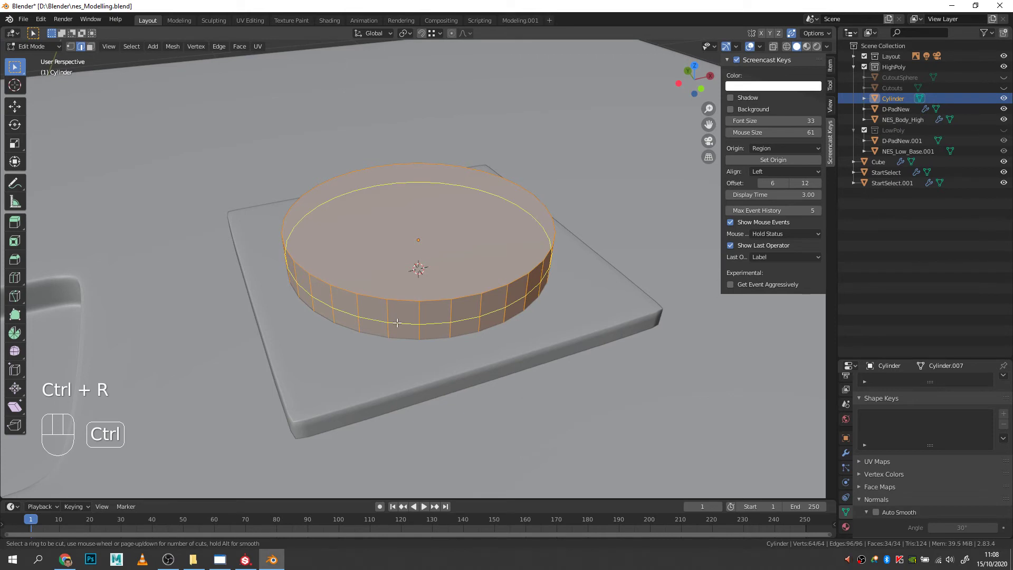
pyautogui.click(397, 323)
pyautogui.click(399, 305)
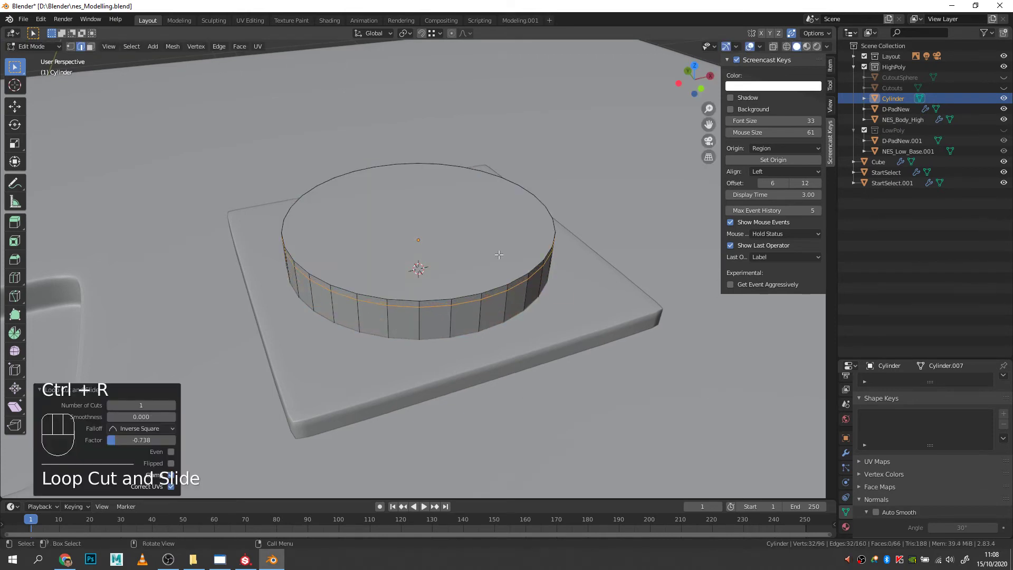
# - Inset the cylinder's top face by about 0.058 m to form a narrow supporting ring along the rim
pyautogui.press('3')
pyautogui.click(469, 248)
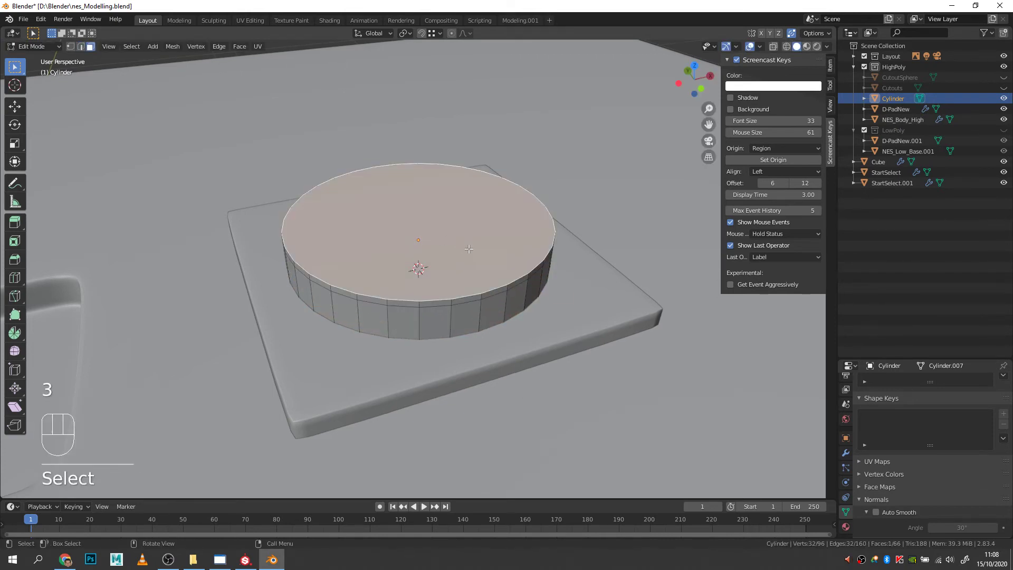
pyautogui.press('i')
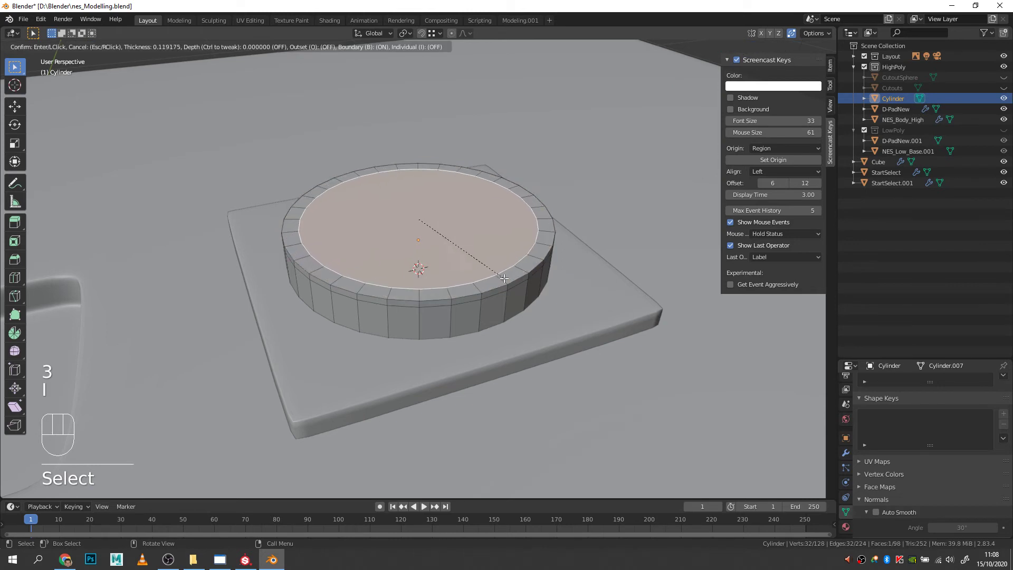
pyautogui.click(508, 283)
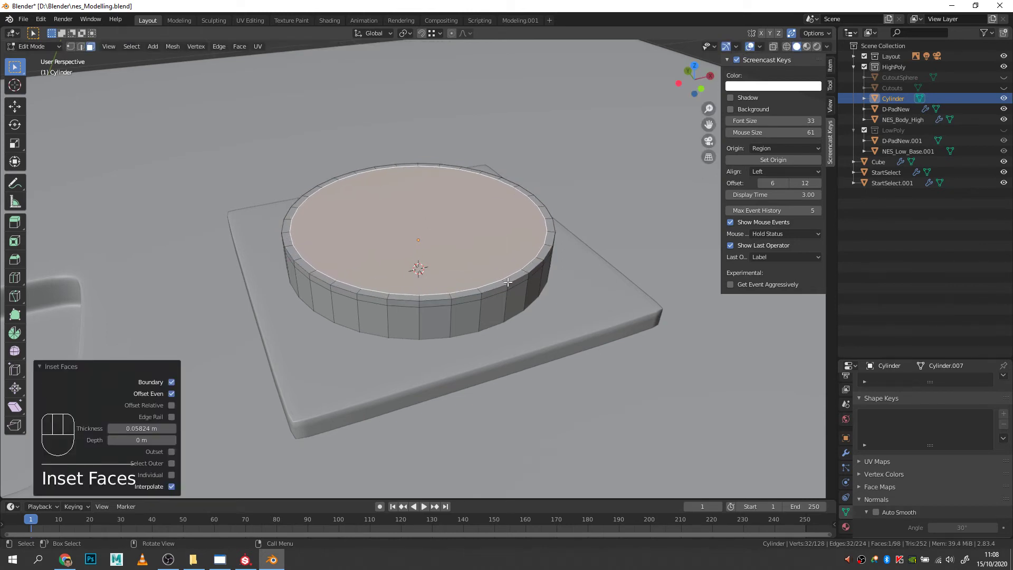
# - Inset the cylinder's top face again by about 0.577 m and collapse the inner ring's vertices into a single centre point
pyautogui.press('i')
pyautogui.click(486, 270)
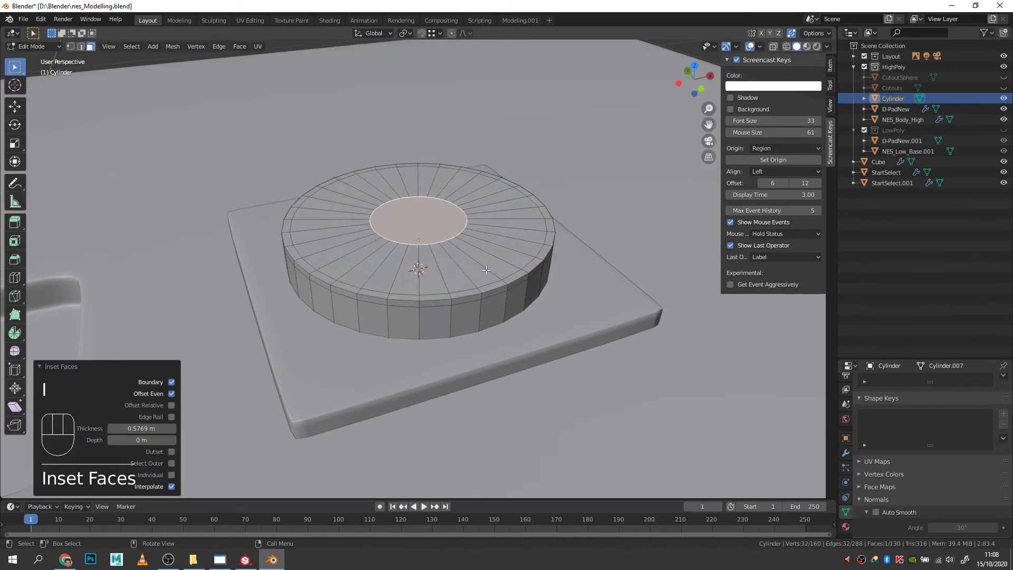
pyautogui.press('1')
pyautogui.rightClick(446, 240)
pyautogui.moveTo(441, 239)
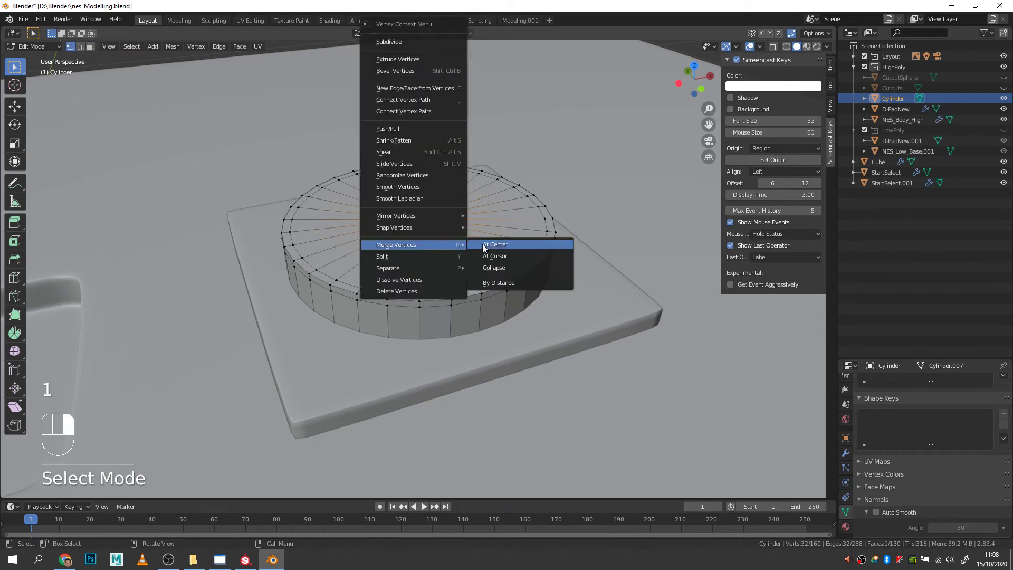
pyautogui.click(504, 266)
# - Add one edge loop around the cylinder's side near its base, with a slide factor of about 0.584
pyautogui.moveTo(484, 311); pyautogui.dragTo(502, 305, button='middle')
pyautogui.hotkey('ctrl', 'r')
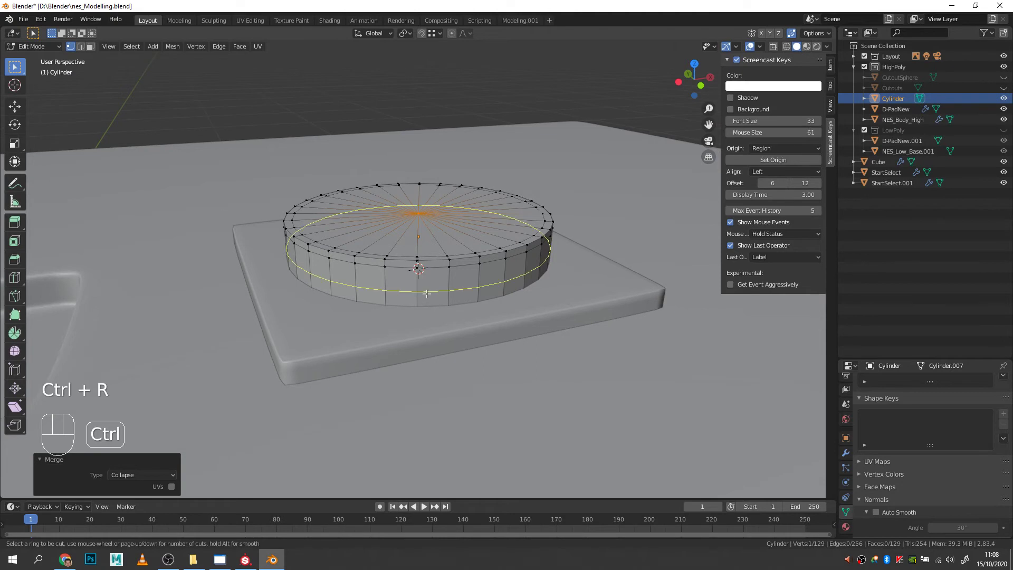
pyautogui.click(430, 295)
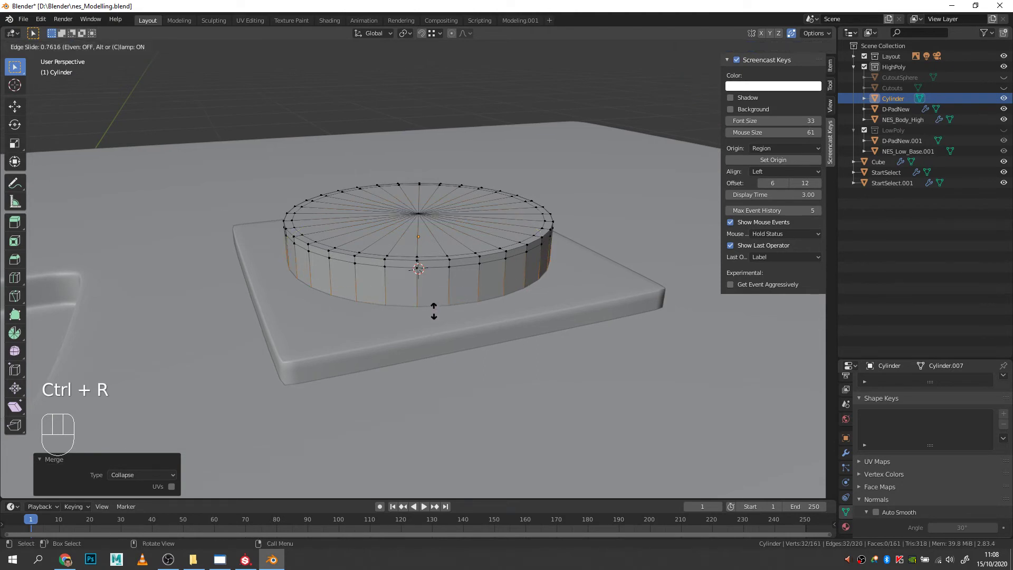
pyautogui.click(434, 307)
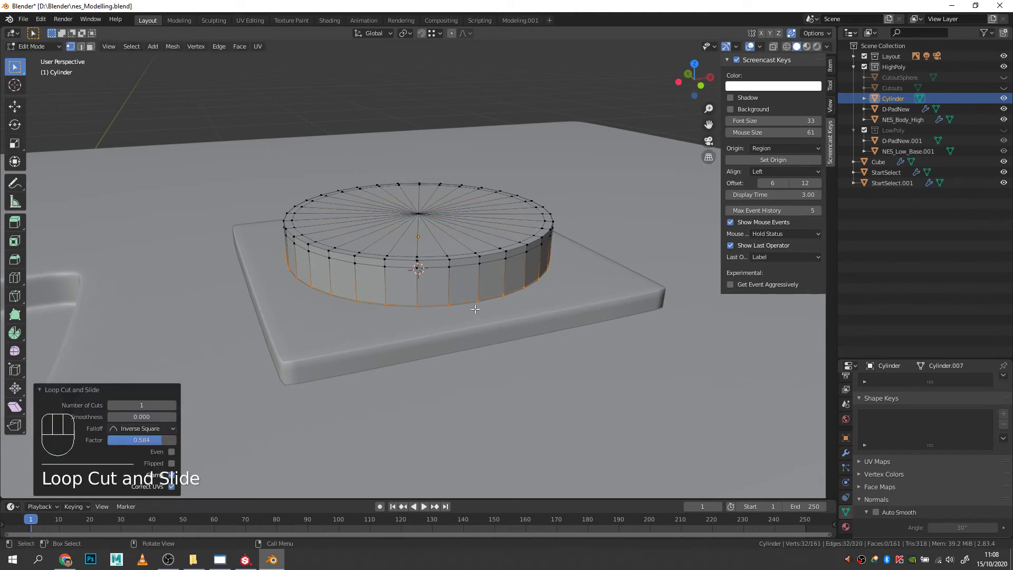
# - Slide the new side edge loop closer to the cylinder's base by a factor of about 0.705, using X-ray display
pyautogui.hotkey('alt', 'z')
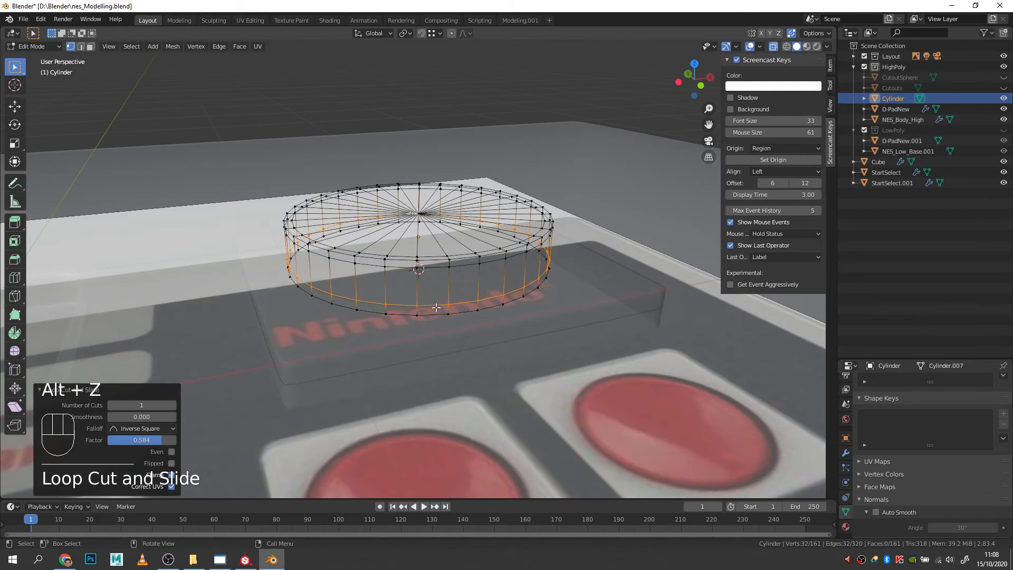
pyautogui.press('2')
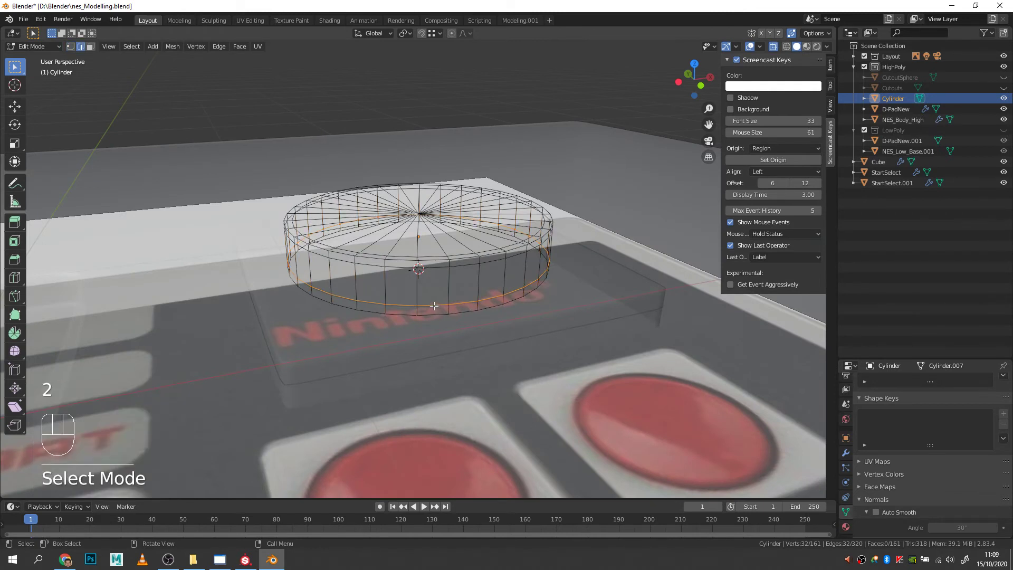
pyautogui.press('g')
pyautogui.press('g')
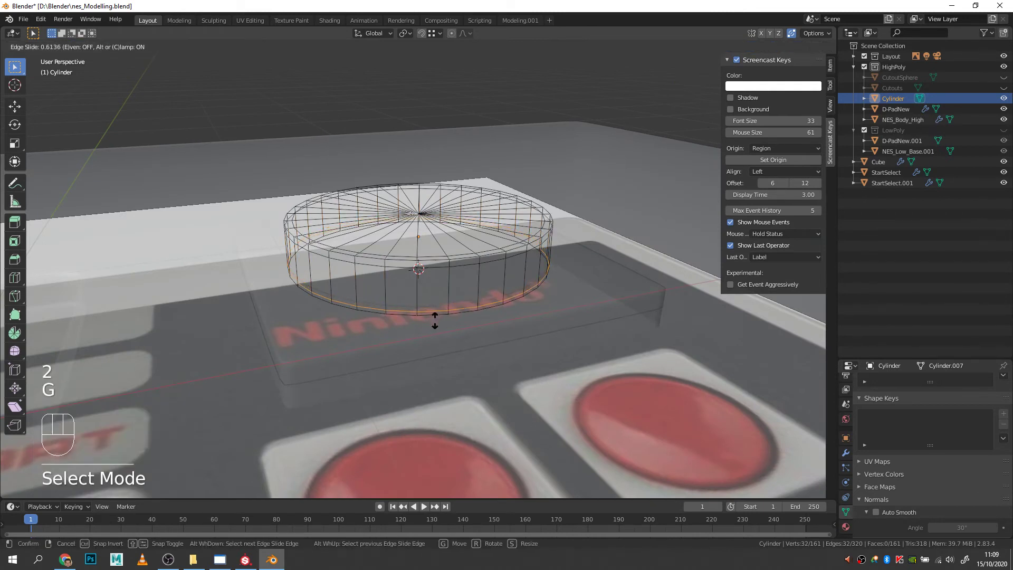
pyautogui.click(435, 322)
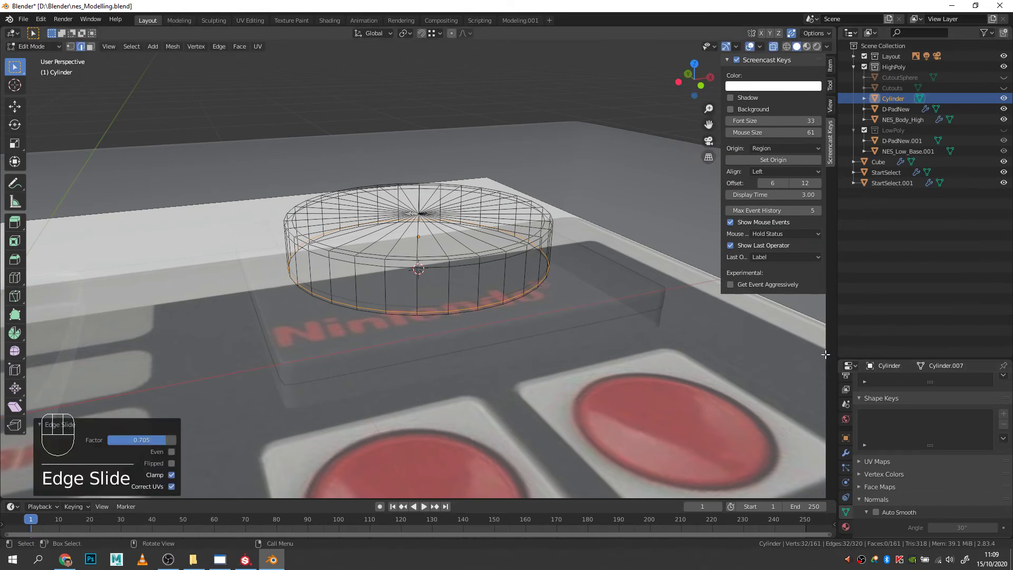
# - Add a Subdivision Surface modifier to the button cylinder
pyautogui.click(845, 453)
pyautogui.moveTo(914, 358); pyautogui.dragTo(914, 201)
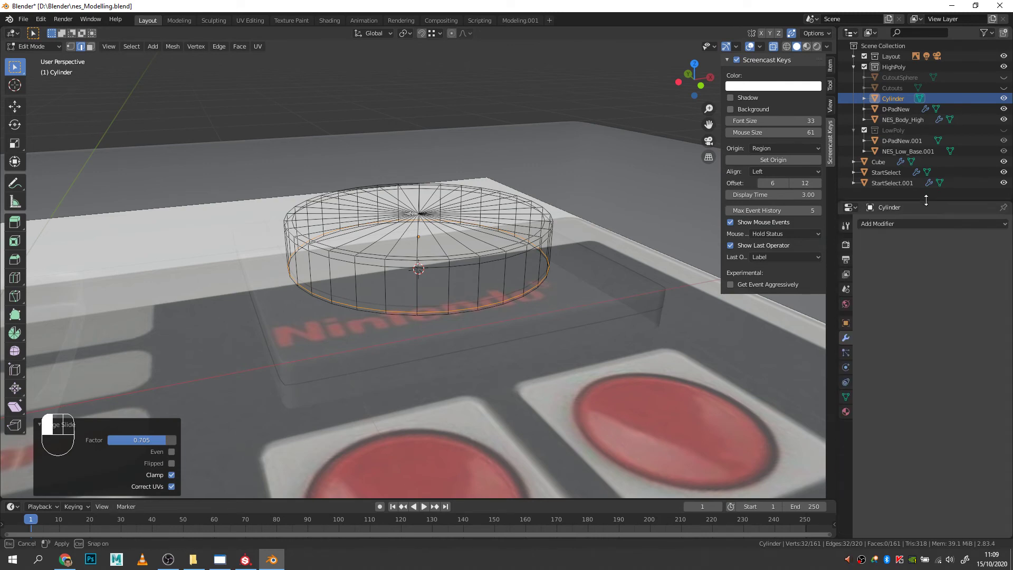
pyautogui.click(910, 224)
pyautogui.click(819, 398)
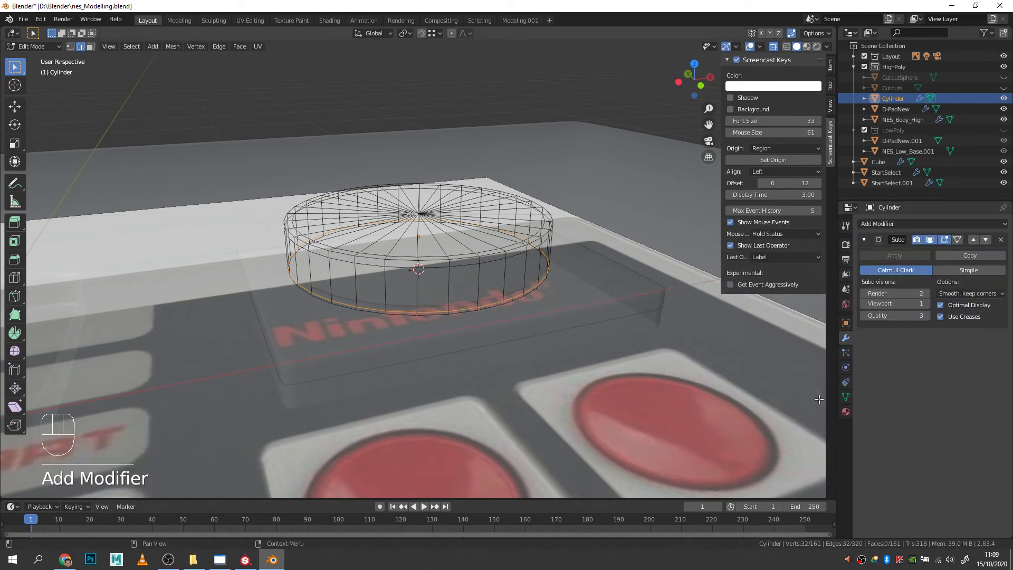
# - Return the button cylinder to Object Mode in solid display and shade it smooth
pyautogui.press('Tab')
pyautogui.hotkey('alt', 'z')
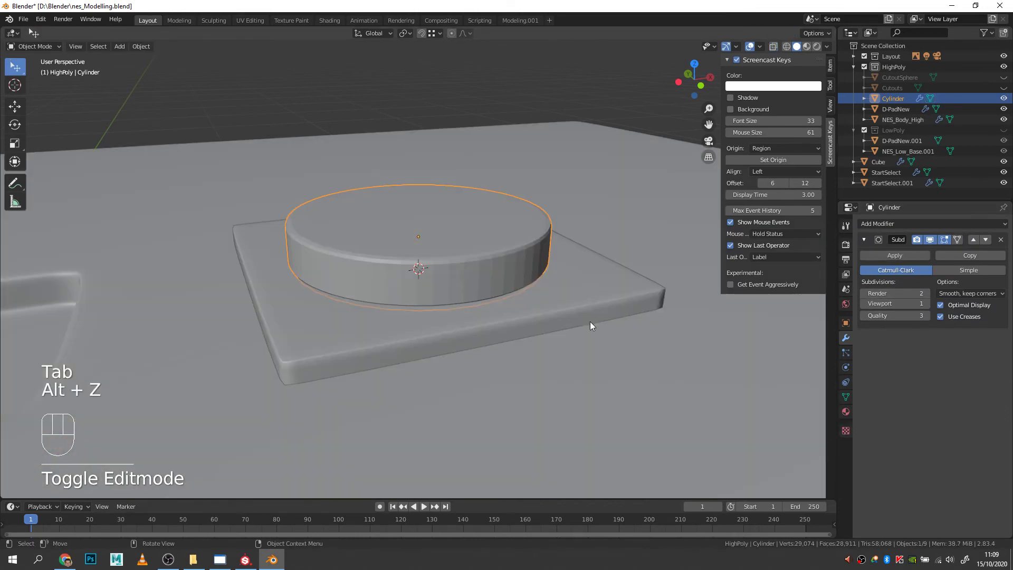
pyautogui.moveTo(589, 321); pyautogui.dragTo(545, 314, button='middle')
pyautogui.rightClick(477, 291)
pyautogui.click(454, 279)
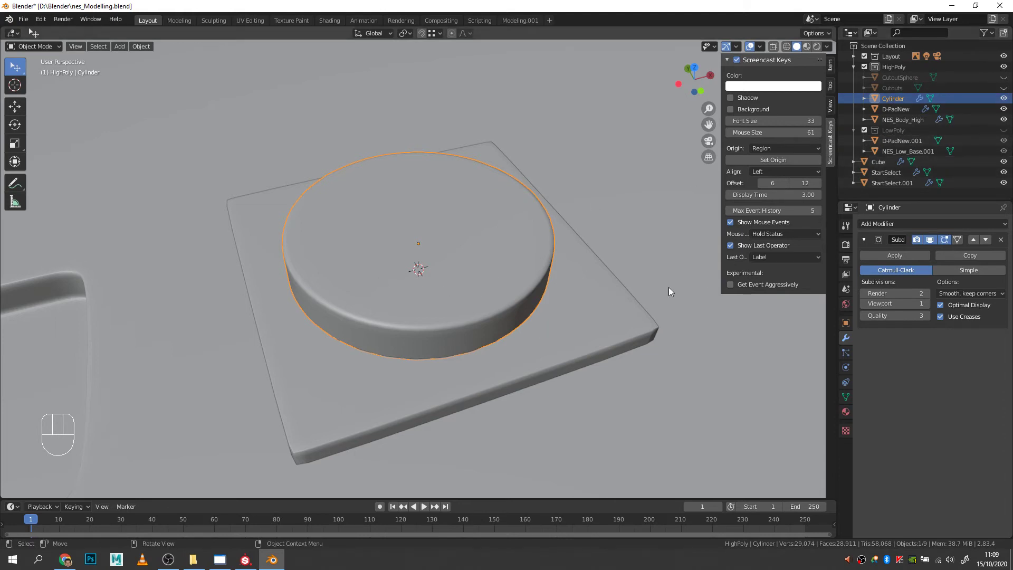
# - Lower the square surround about 0.013 m along Z into the controller body
pyautogui.moveTo(669, 287); pyautogui.dragTo(633, 260, button='middle')
pyautogui.click(580, 296)
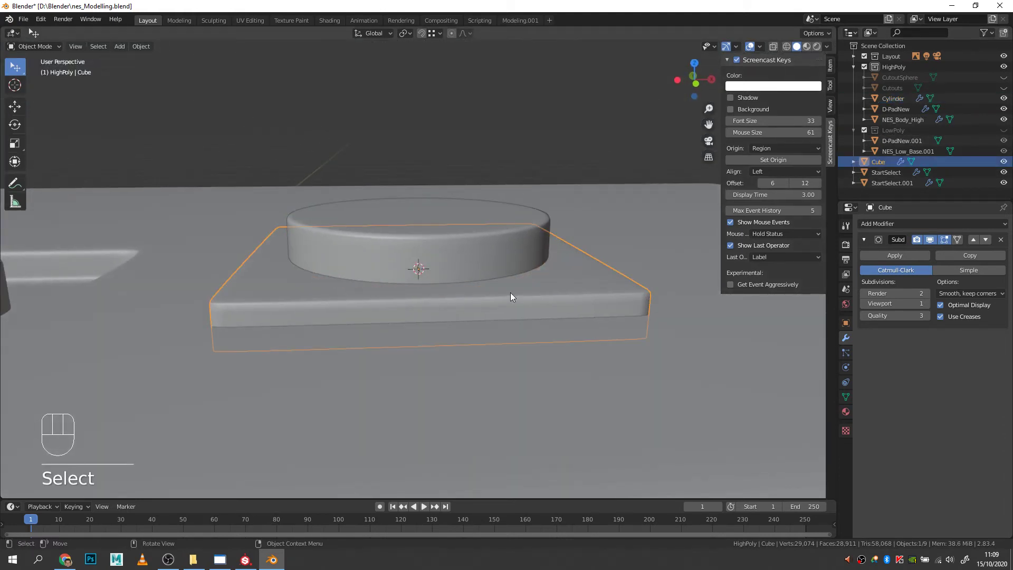
pyautogui.press('g')
pyautogui.press('z')
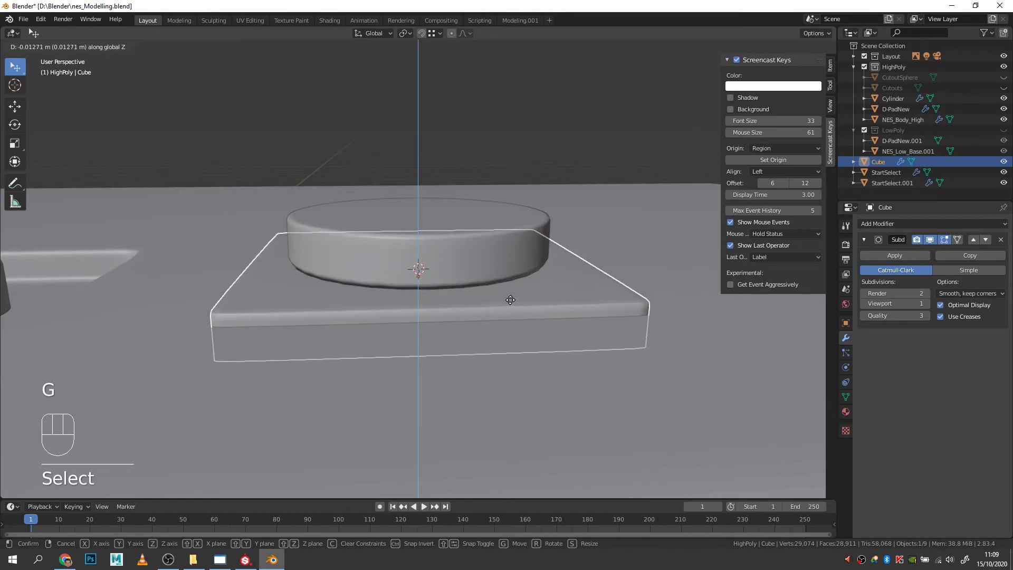
pyautogui.click(509, 299)
# - Lower the round button about 0.027 m along Z into the square surround
pyautogui.click(485, 236)
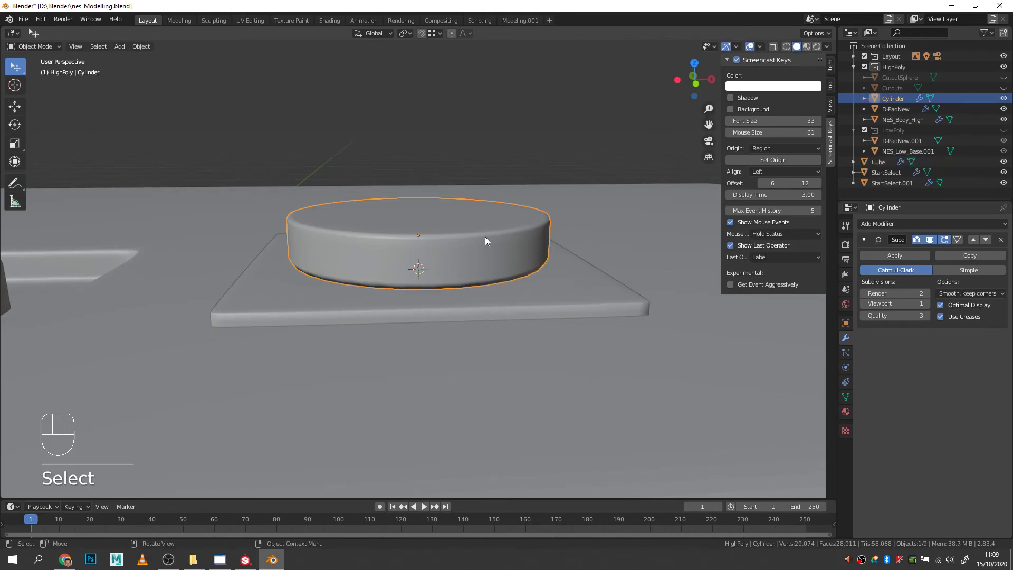
pyautogui.press('g')
pyautogui.press('z')
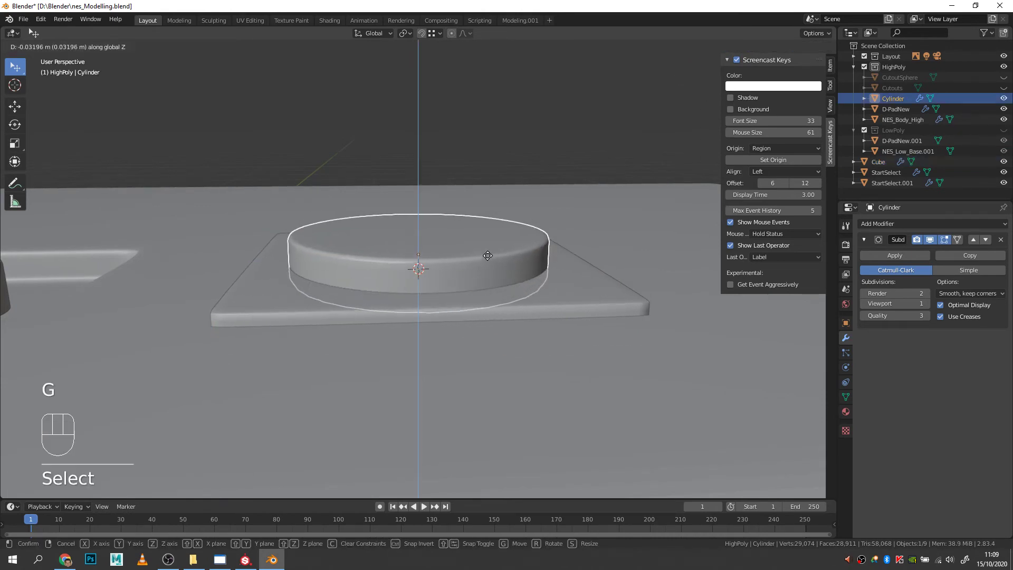
pyautogui.click(548, 235)
pyautogui.moveTo(548, 235); pyautogui.dragTo(554, 264, button='middle')
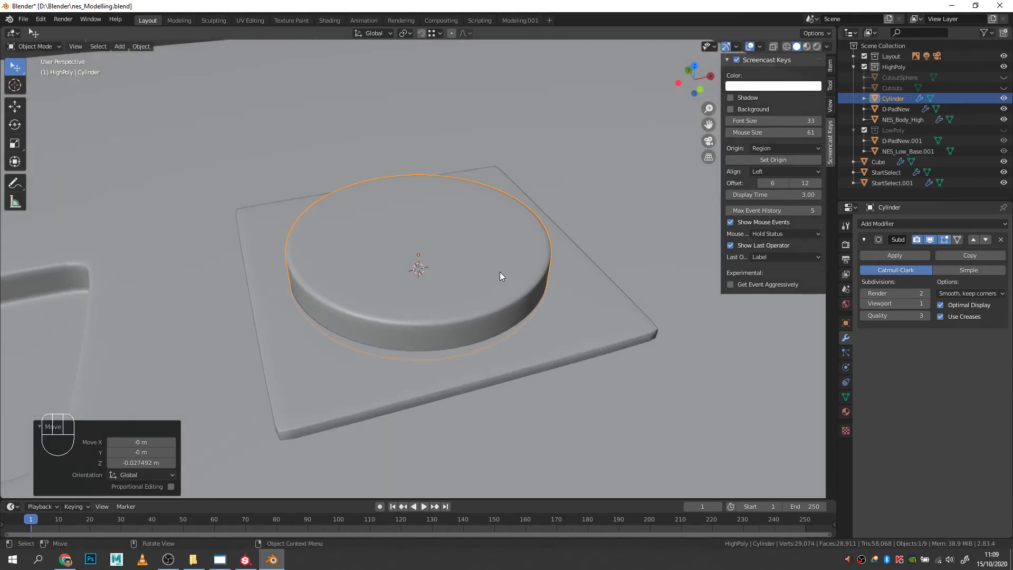
# - Duplicate the round button together with its square surround and place the copy about 0.673 m along X
pyautogui.keyDown('shift'); pyautogui.click(577, 304); pyautogui.keyUp('shift')
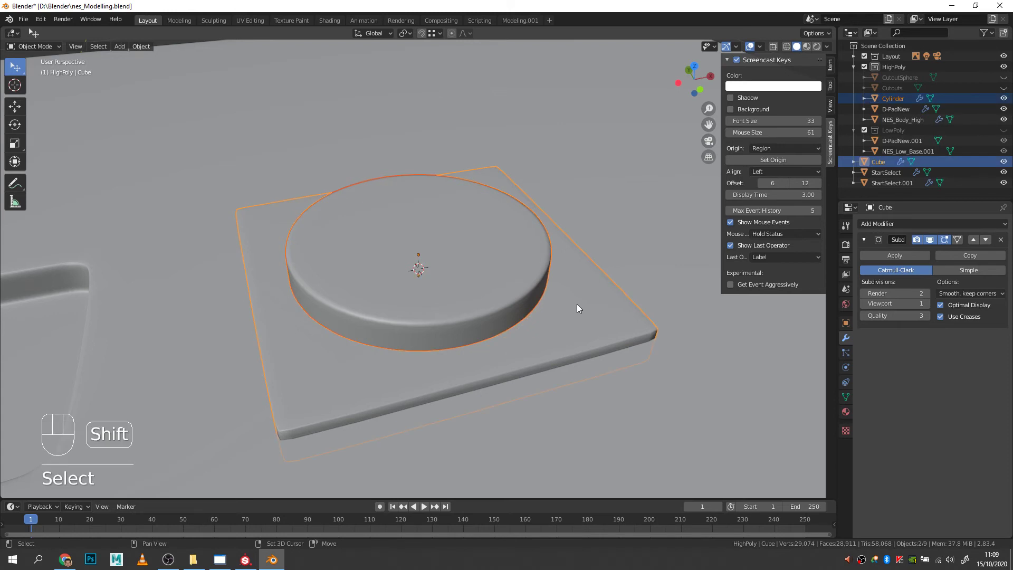
pyautogui.hotkey('shift', 'd')
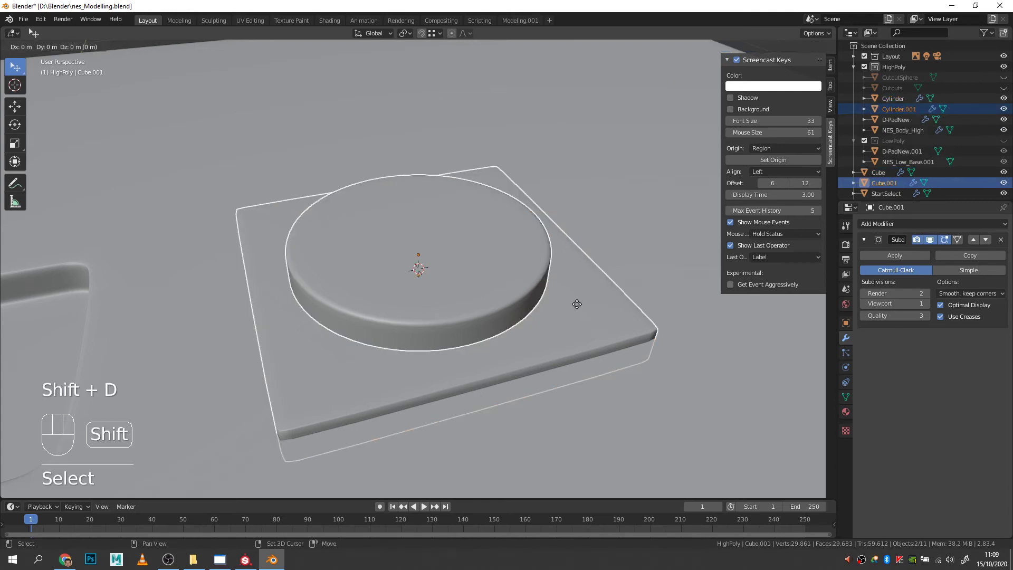
pyautogui.press('x')
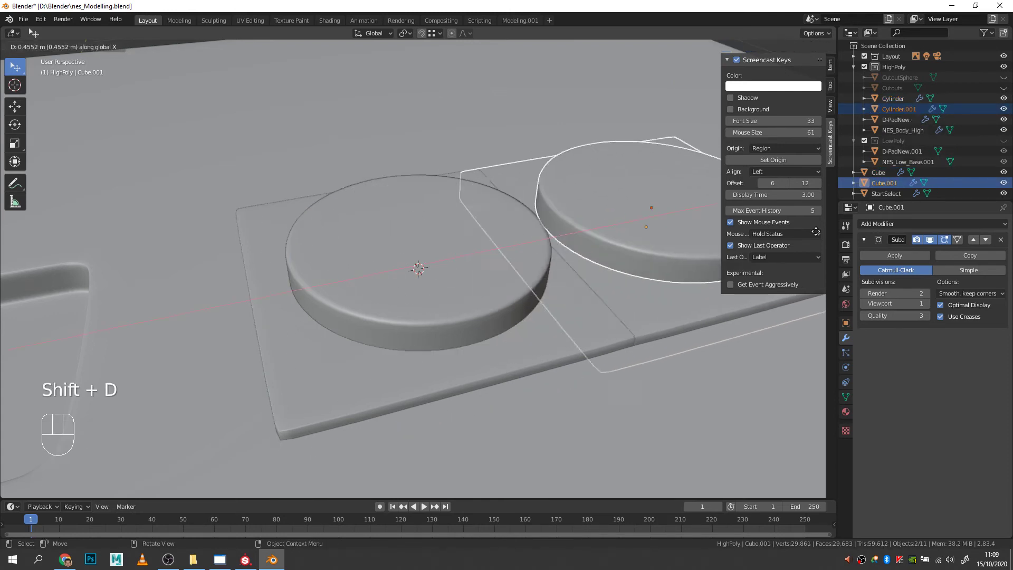
pyautogui.click(63, 209)
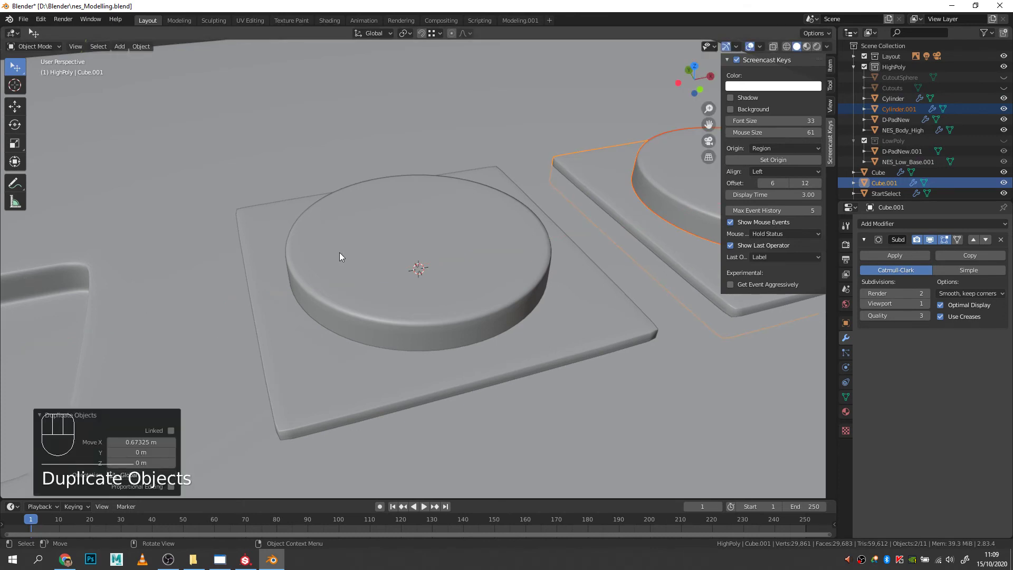
# - Move the duplicated button and surround about -0.027 m along X to match the second red button in the top-view reference image
pyautogui.press('KP_7')
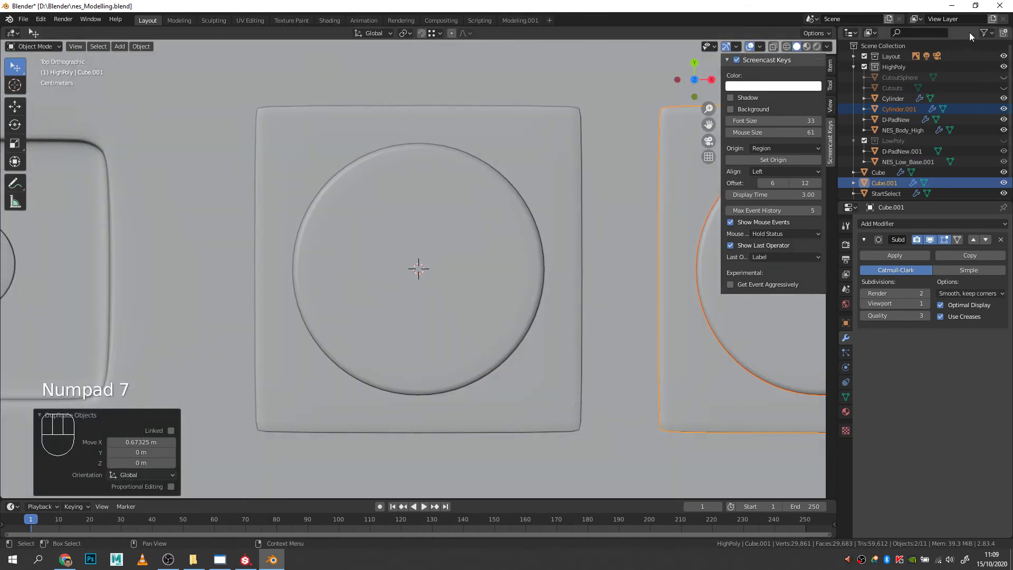
pyautogui.hotkey('alt', 'z')
pyautogui.moveTo(608, 272); pyautogui.dragTo(610, 264, button='middle')
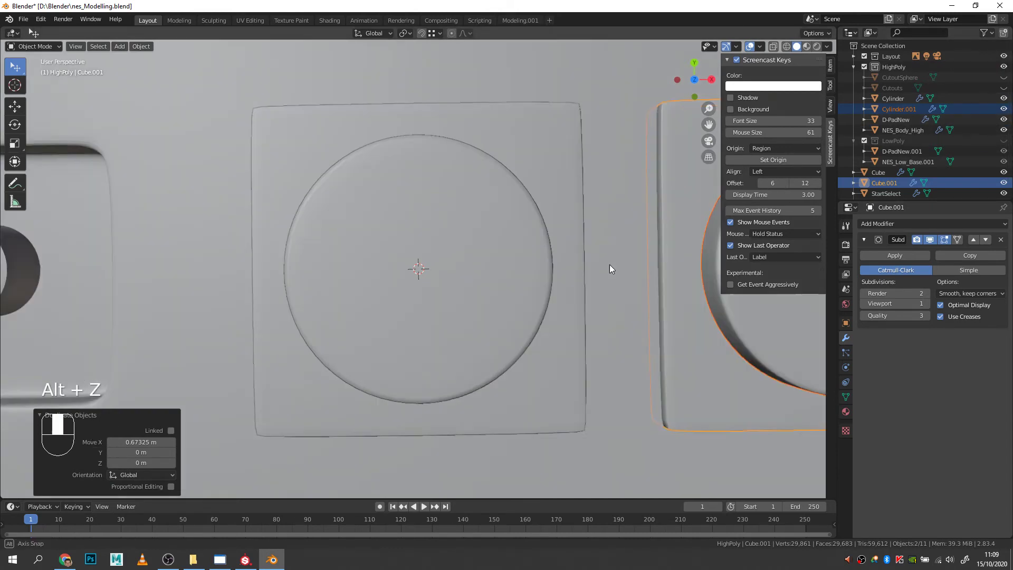
pyautogui.hotkey('alt', 'z')
pyautogui.press('KP_7')
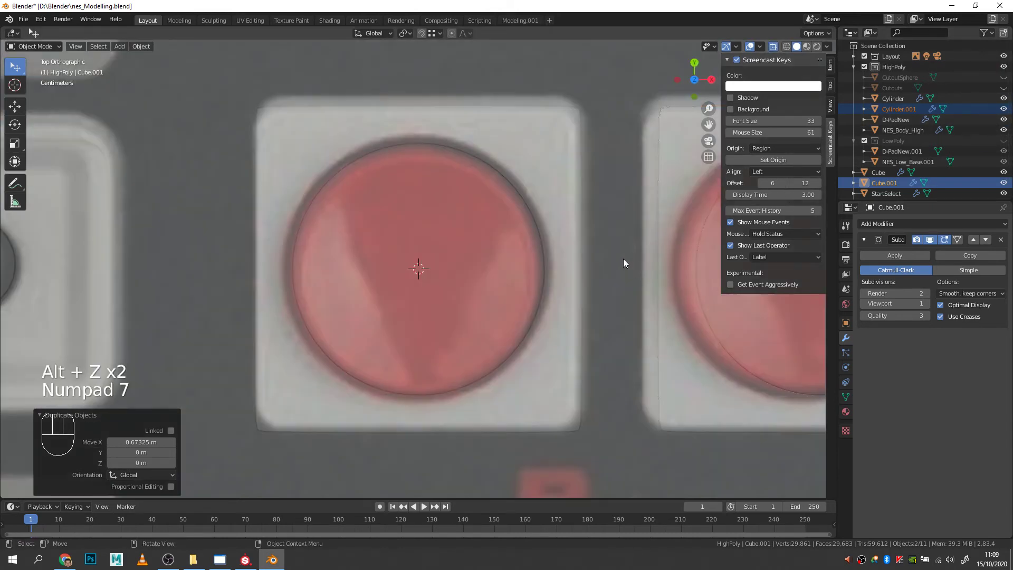
pyautogui.keyDown('shift'); pyautogui.moveTo(622, 268); pyautogui.dragTo(302, 274, button='middle'); pyautogui.keyUp('shift')
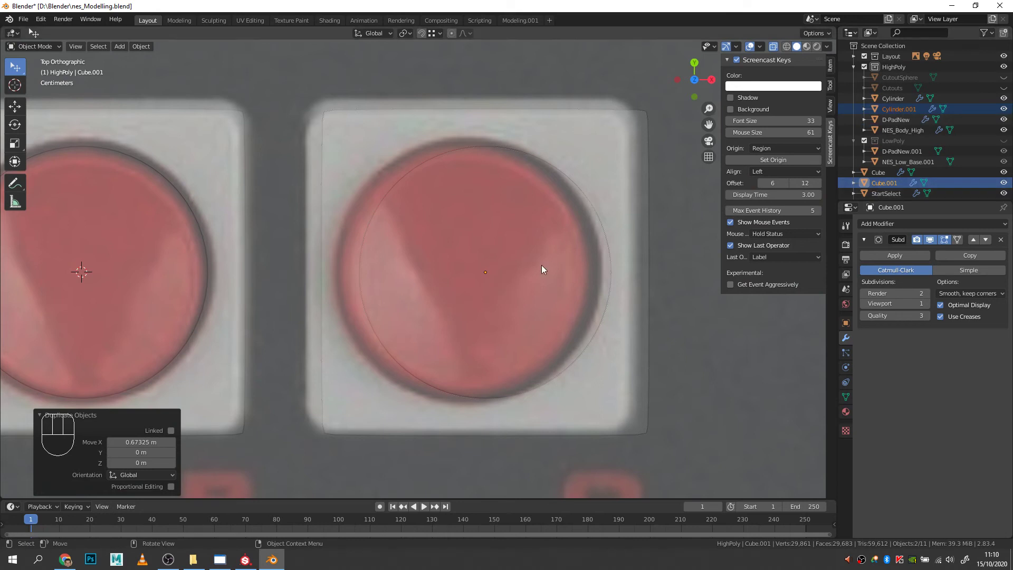
pyautogui.press('g')
pyautogui.press('x')
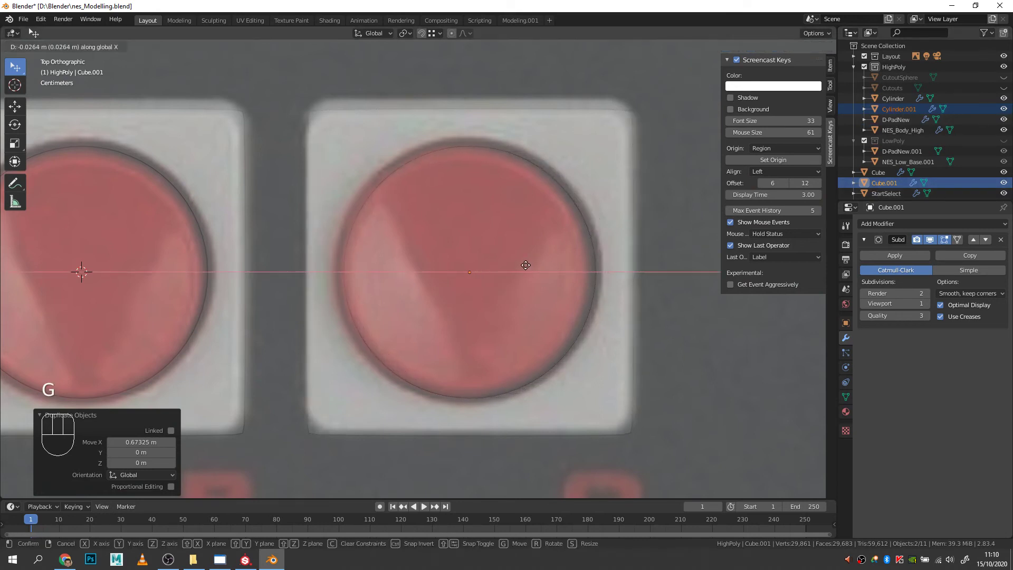
pyautogui.click(525, 265)
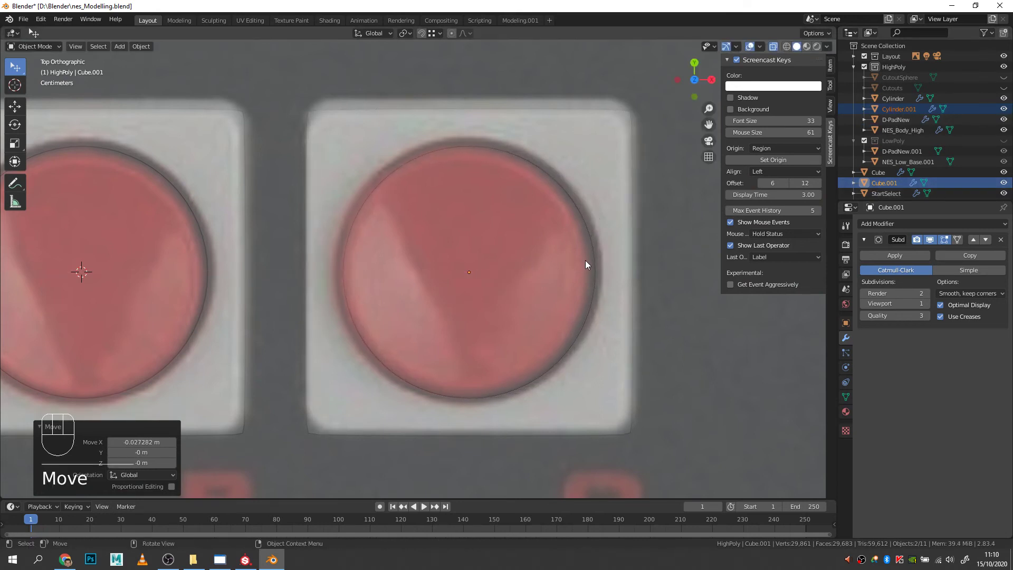
pyautogui.moveTo(530, 277); pyautogui.dragTo(426, 291, button='middle')
pyautogui.hotkey('alt', 'z')
pyautogui.scroll(-6, 454, 269)
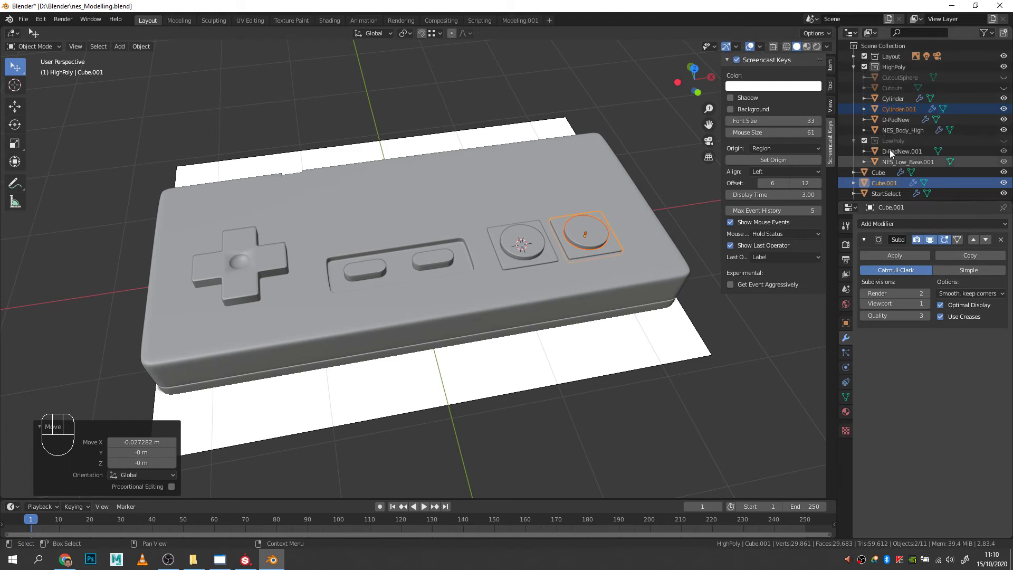
# - Enlarge the Outliner and rename the original button object Cylinder as AButton
pyautogui.moveTo(916, 201); pyautogui.dragTo(940, 383)
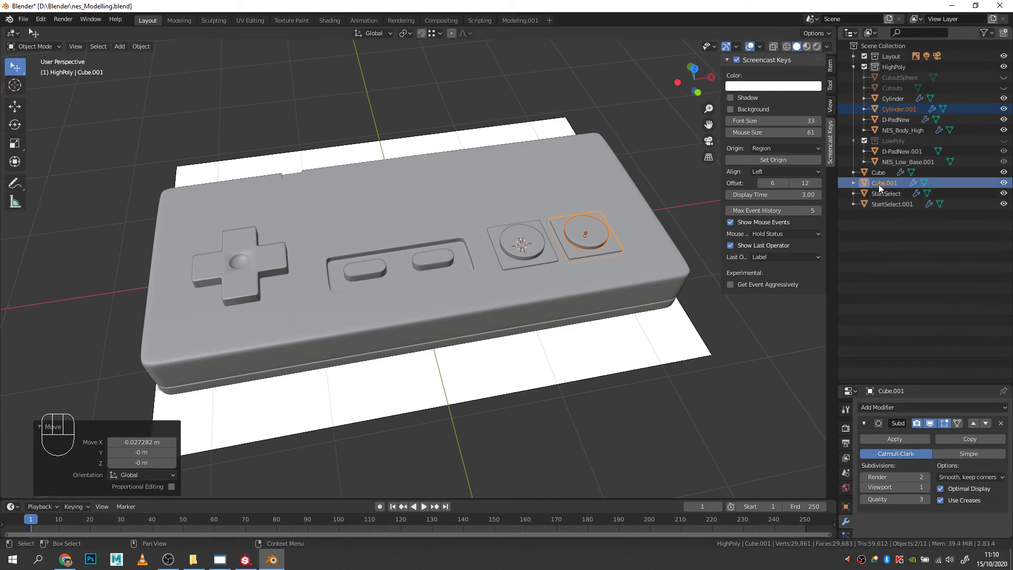
pyautogui.click(893, 98)
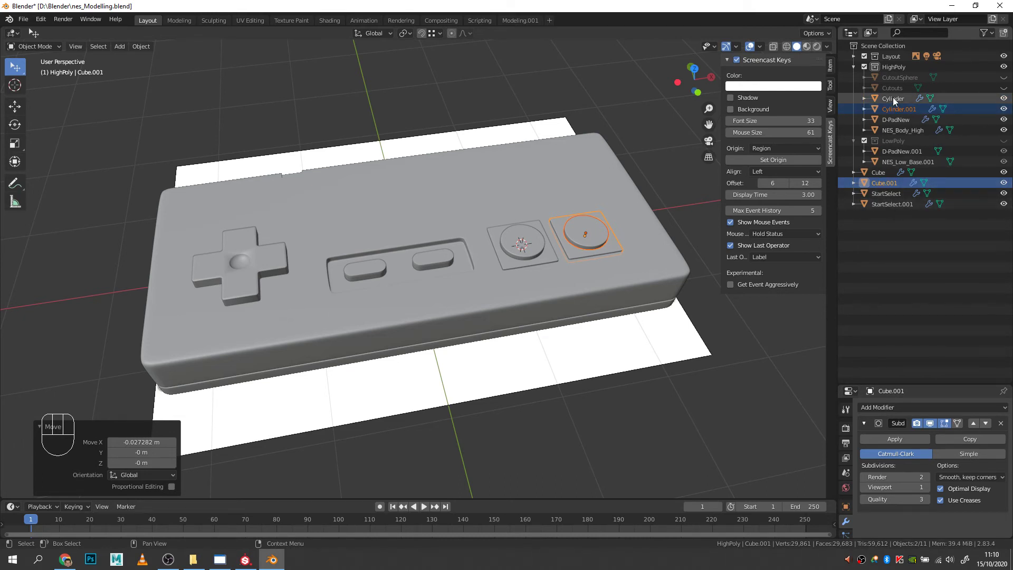
pyautogui.doubleClick(891, 99)
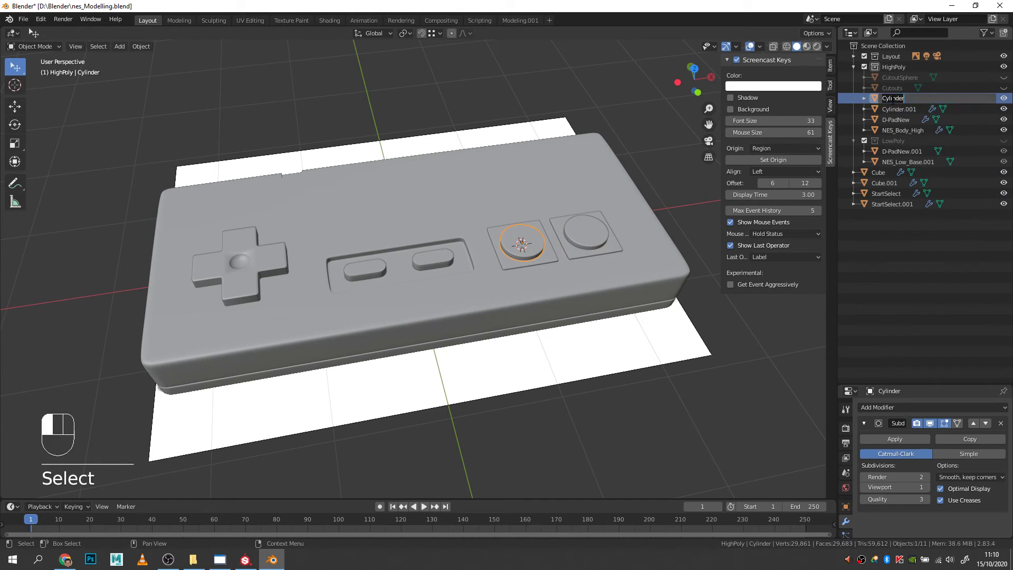
pyautogui.write('ABut')
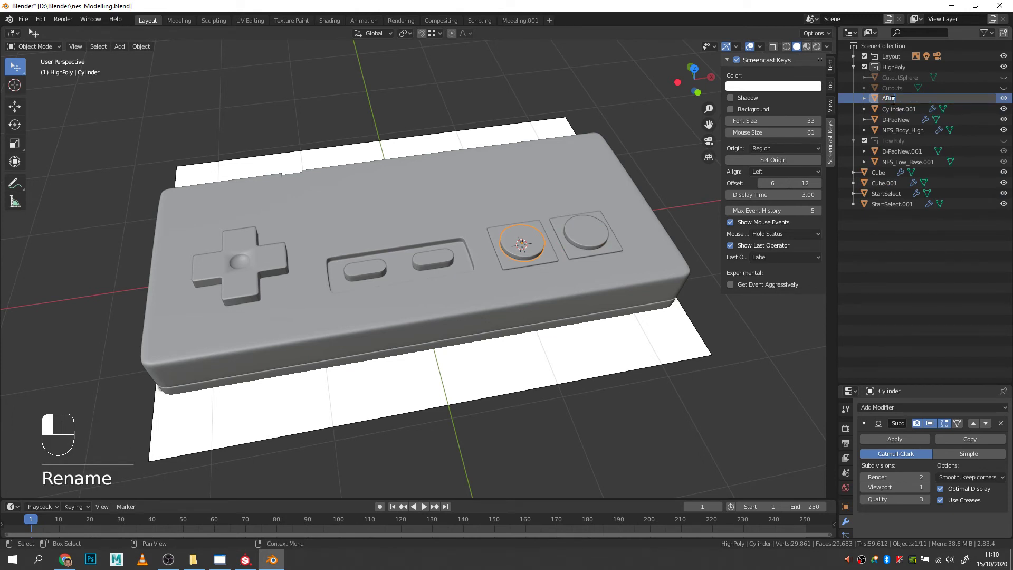
pyautogui.write('ton')
pyautogui.press('Return')
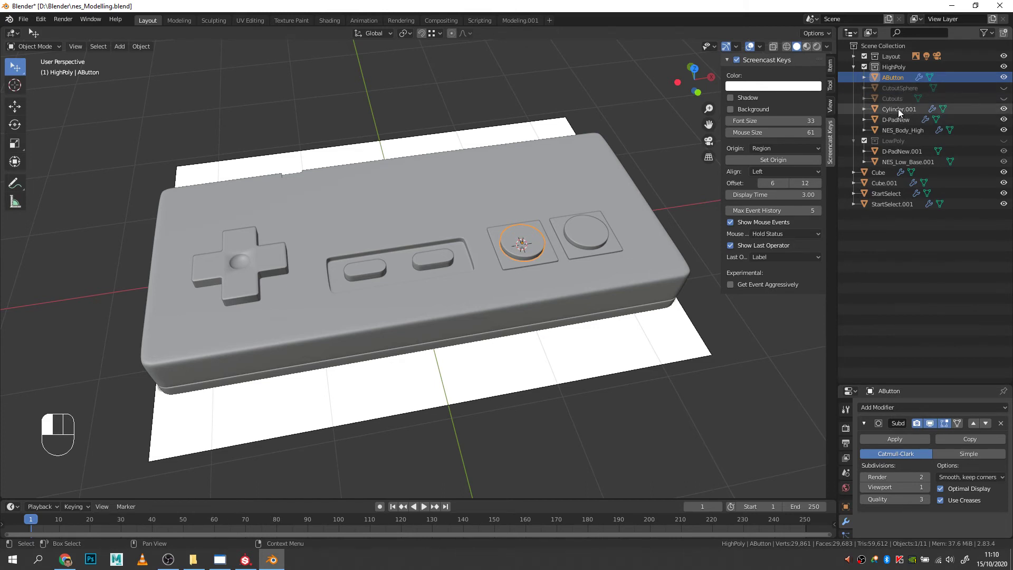
# - Rename the duplicated round button object Cylinder.001 as BButton
pyautogui.click(897, 109)
pyautogui.doubleClick(897, 109)
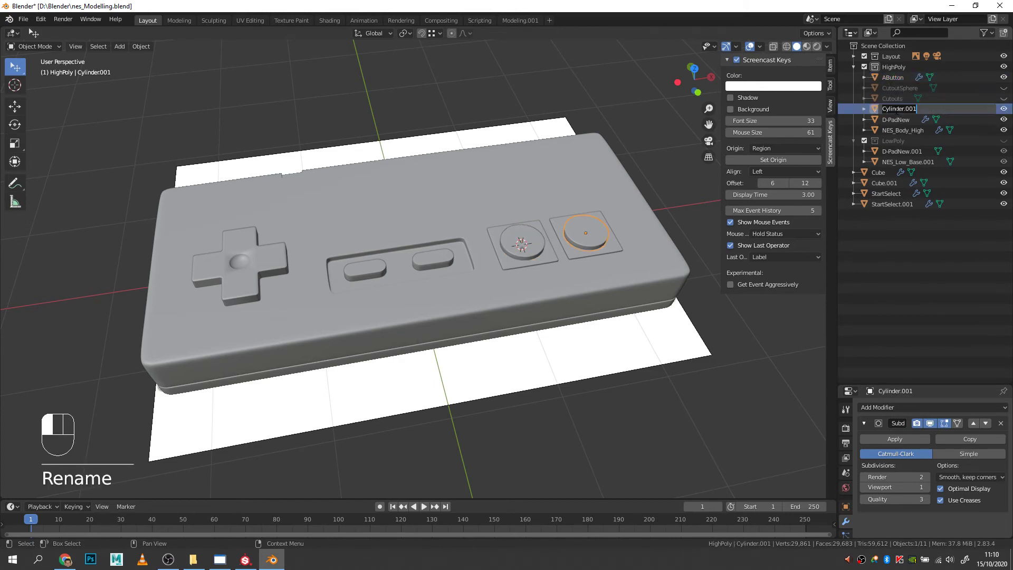
pyautogui.write('BButton')
pyautogui.press('Return')
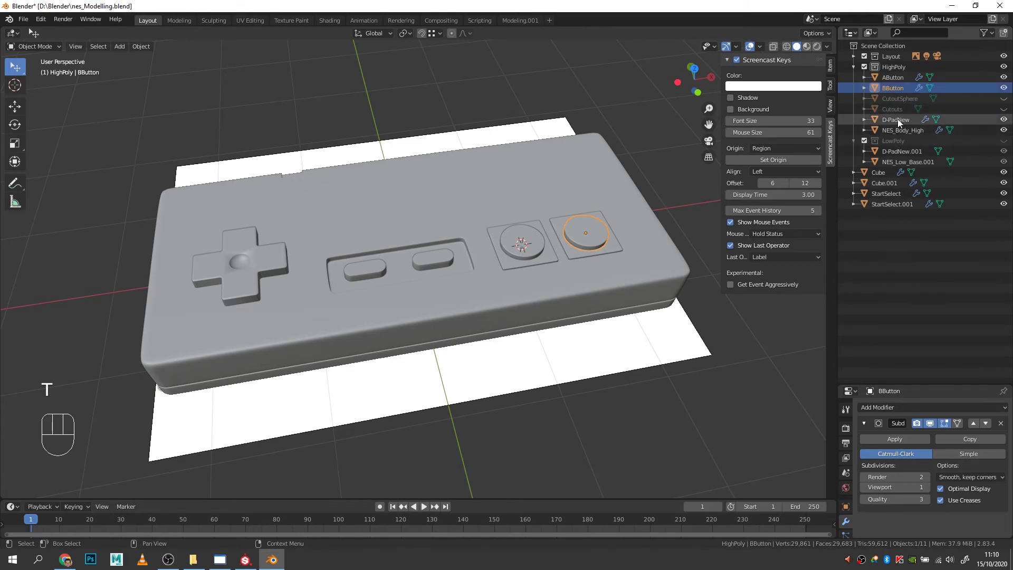
# - Rename the first button's square surround, Cube, as AbuttonBlock
pyautogui.click(880, 174)
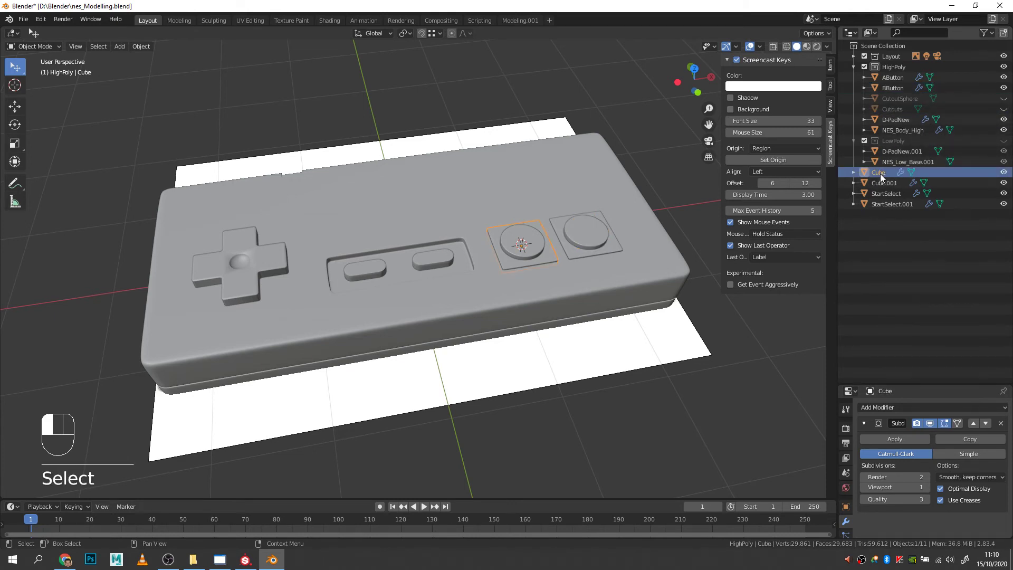
pyautogui.doubleClick(880, 173)
pyautogui.write('Ab')
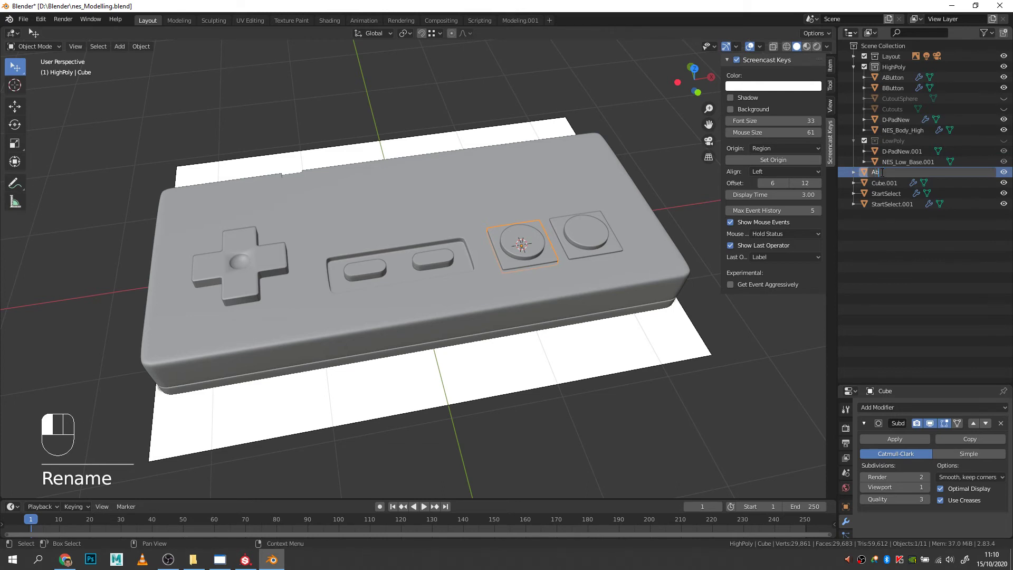
pyautogui.write('uttonBlock')
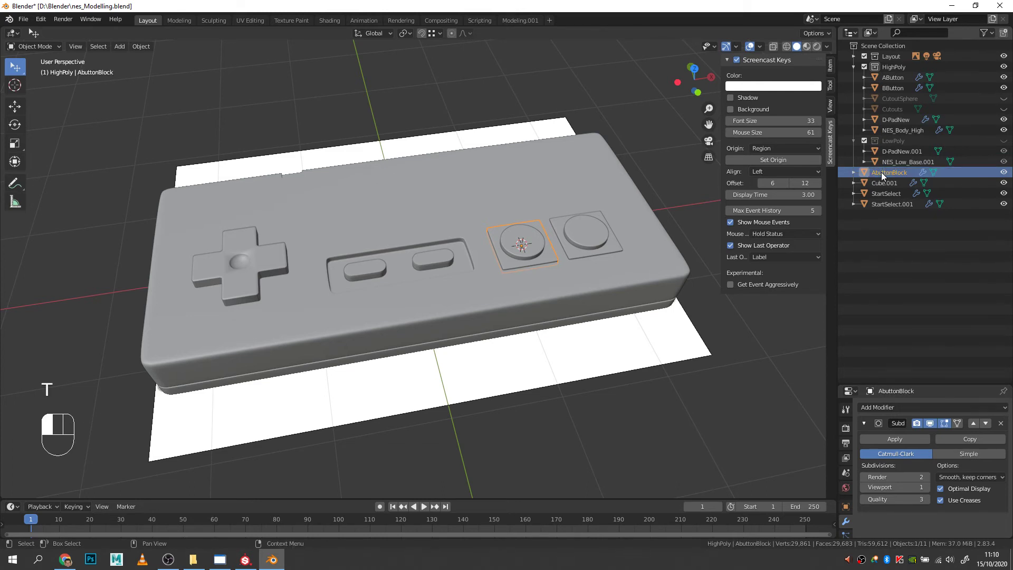
pyautogui.press('Return')
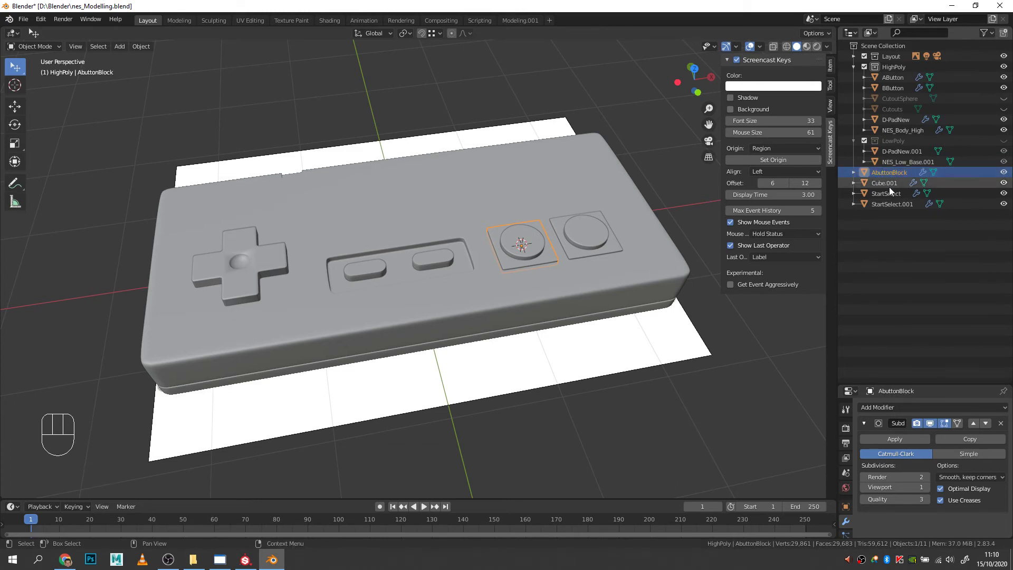
# - Rename the second button's square surround, Cube.001, as BButtonBlock
pyautogui.click(885, 183)
pyautogui.doubleClick(884, 183)
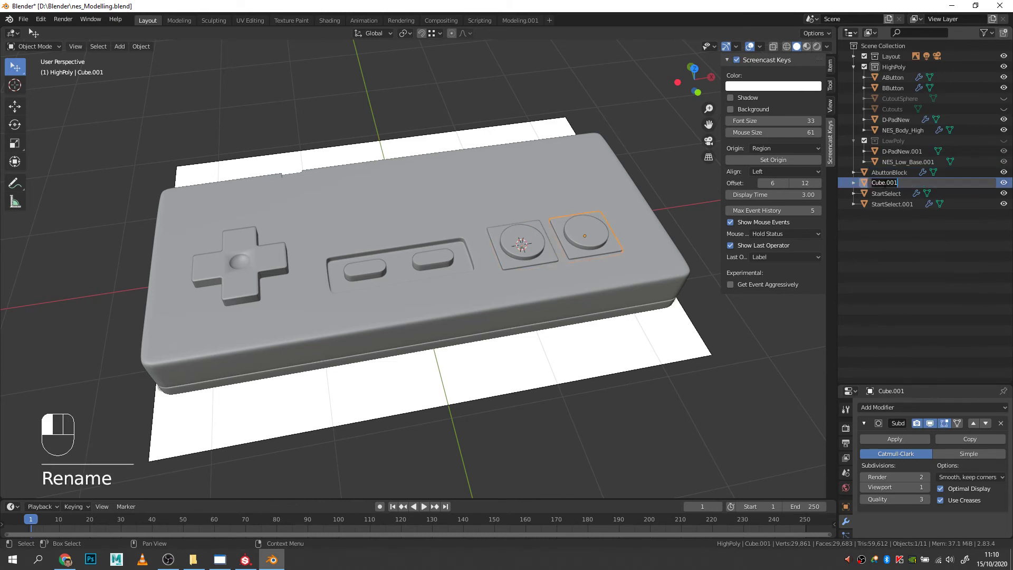
pyautogui.write('Bbu')
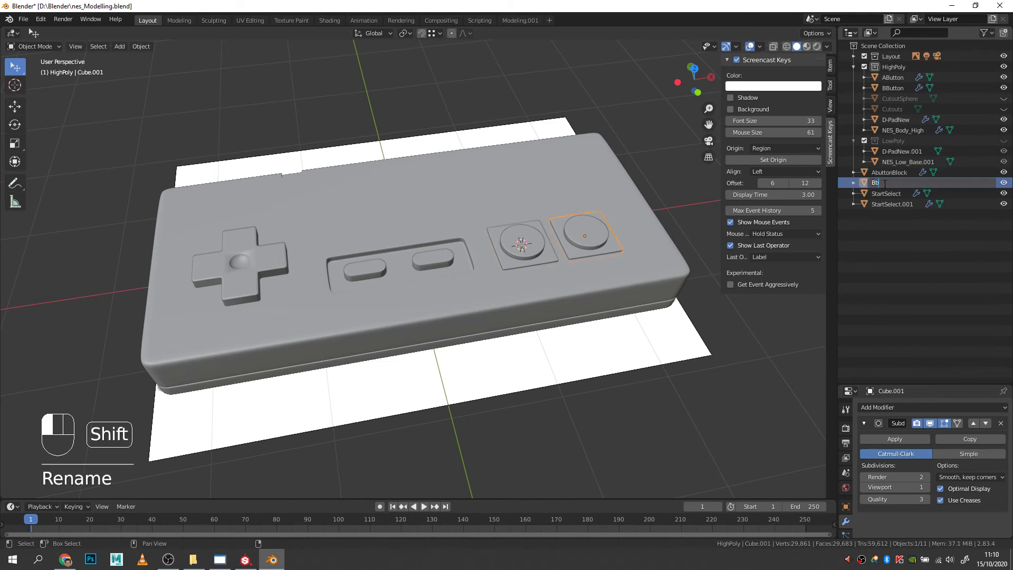
pyautogui.press('BackSpace')
pyautogui.press('BackSpace')
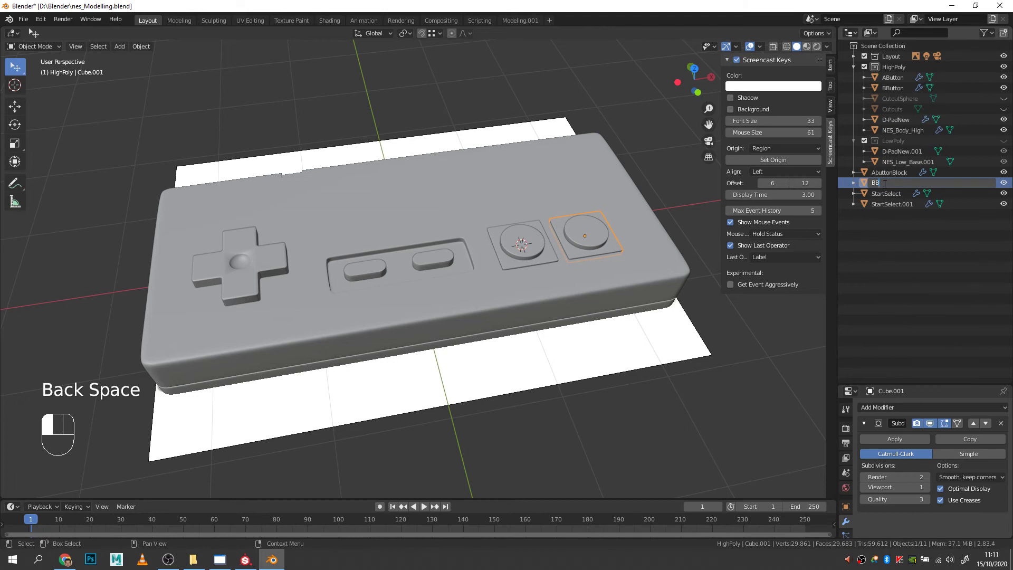
pyautogui.write('ButtonBlo')
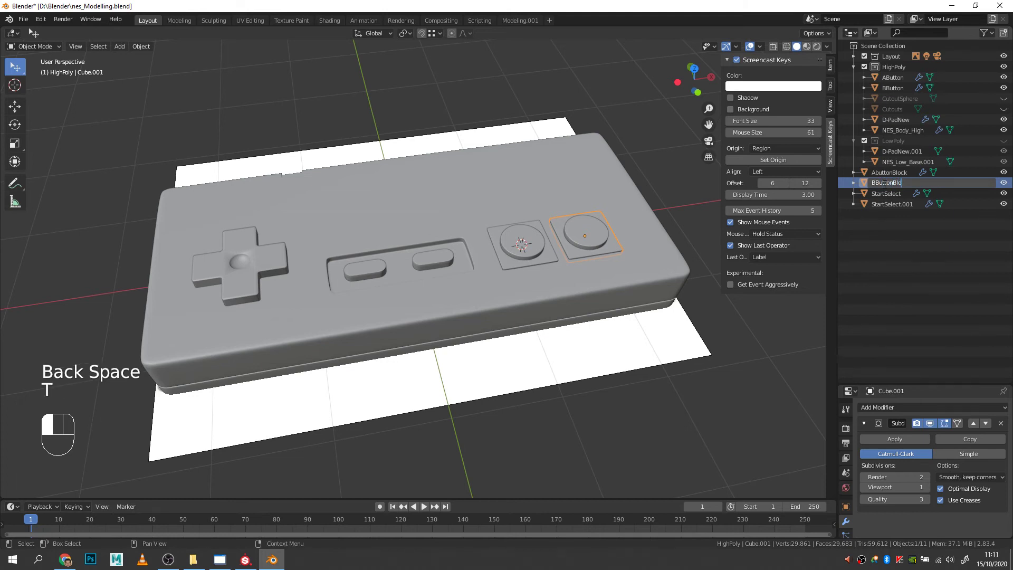
pyautogui.write('ck')
pyautogui.press('Return')
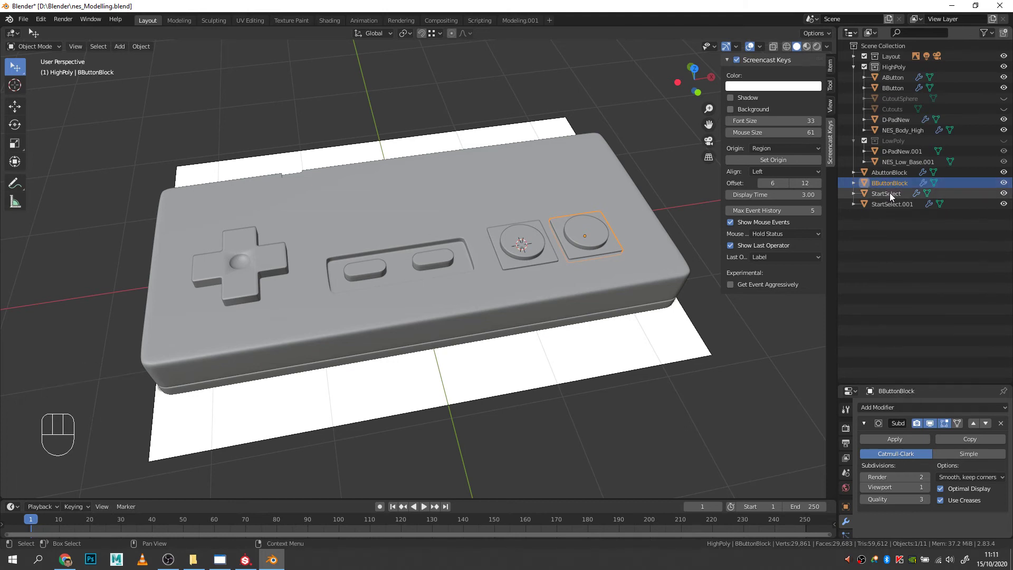
# - Shorten the name of the pill-shaped button object StartSelect.001 to Select
pyautogui.click(890, 193)
pyautogui.doubleClick(889, 204)
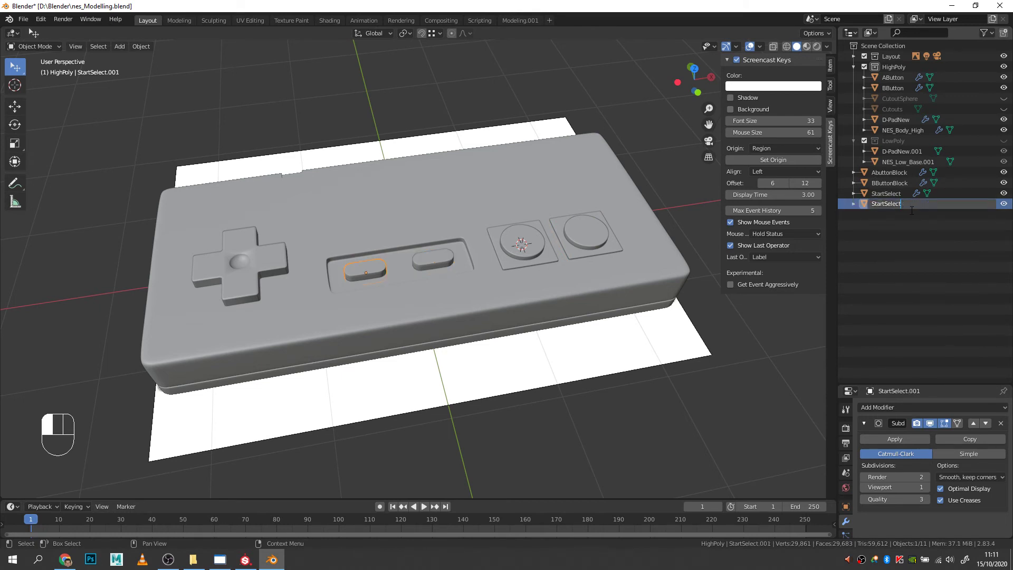
pyautogui.press('Left')
pyautogui.press('Left')
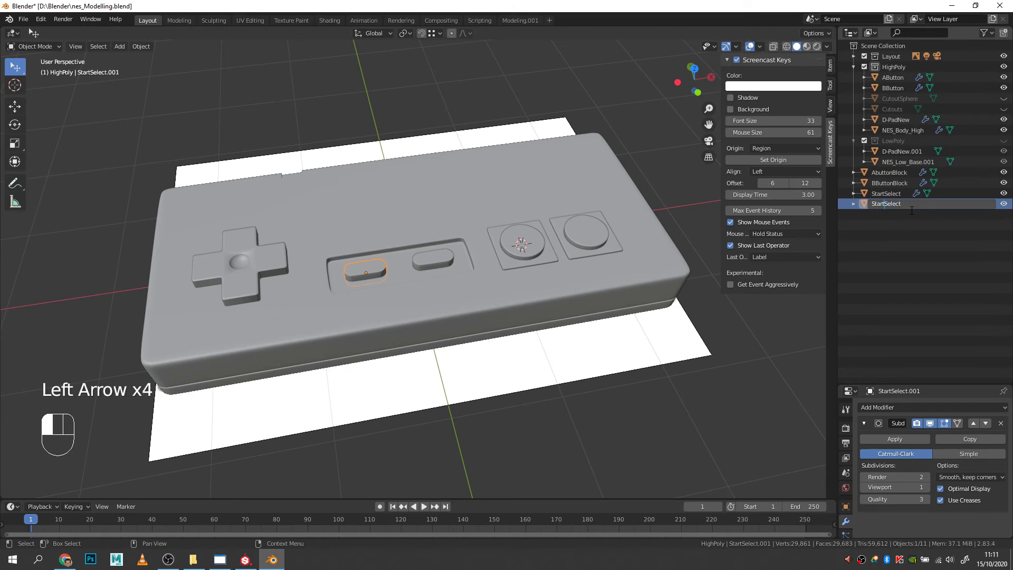
pyautogui.press('BackSpace')
pyautogui.press('BackSpace')
pyautogui.press('BackSpace')
pyautogui.press('BackSpace')
pyautogui.click(910, 210)
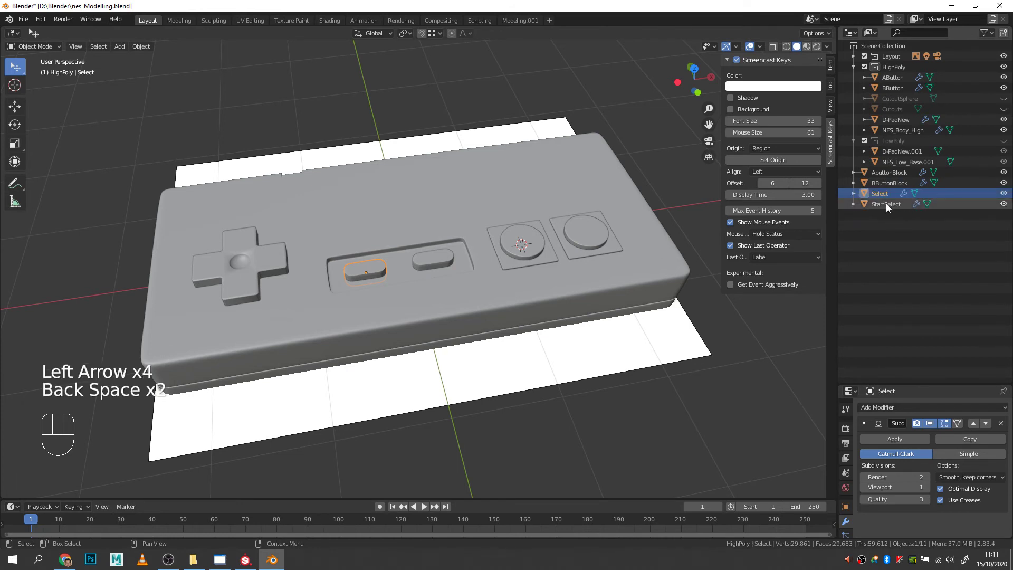
# - Shorten the name of the remaining StartSelect object to Start and deselect it
pyautogui.click(885, 203)
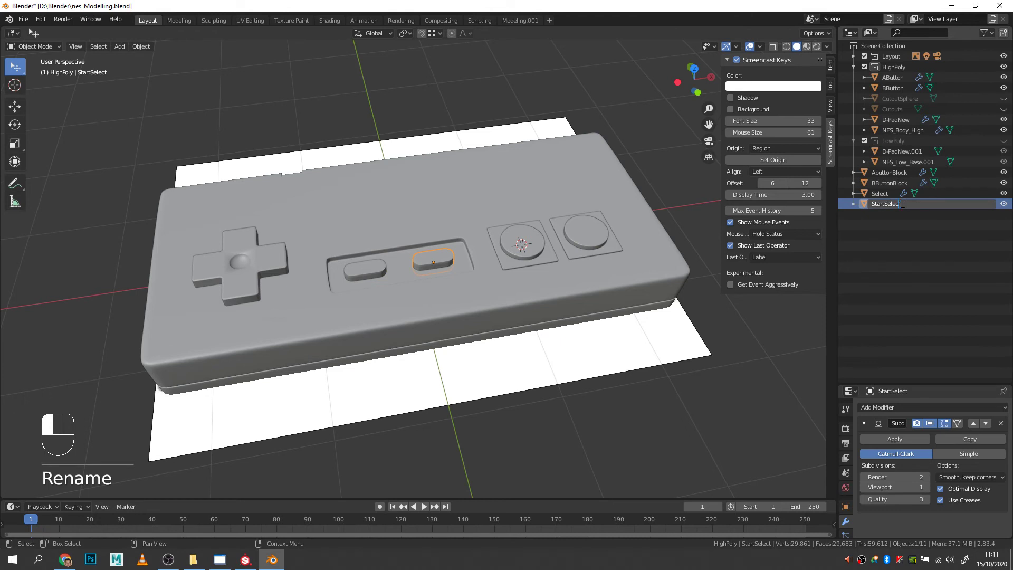
pyautogui.press('BackSpace')
pyautogui.press('BackSpace')
pyautogui.press('BackSpace')
pyautogui.press('BackSpace')
pyautogui.press('BackSpace')
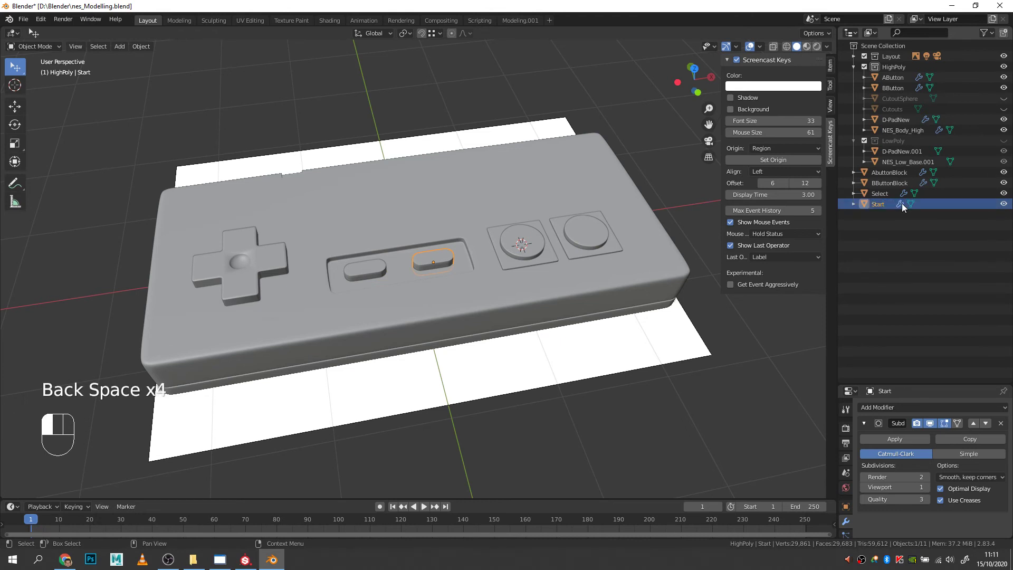
pyautogui.click(893, 231)
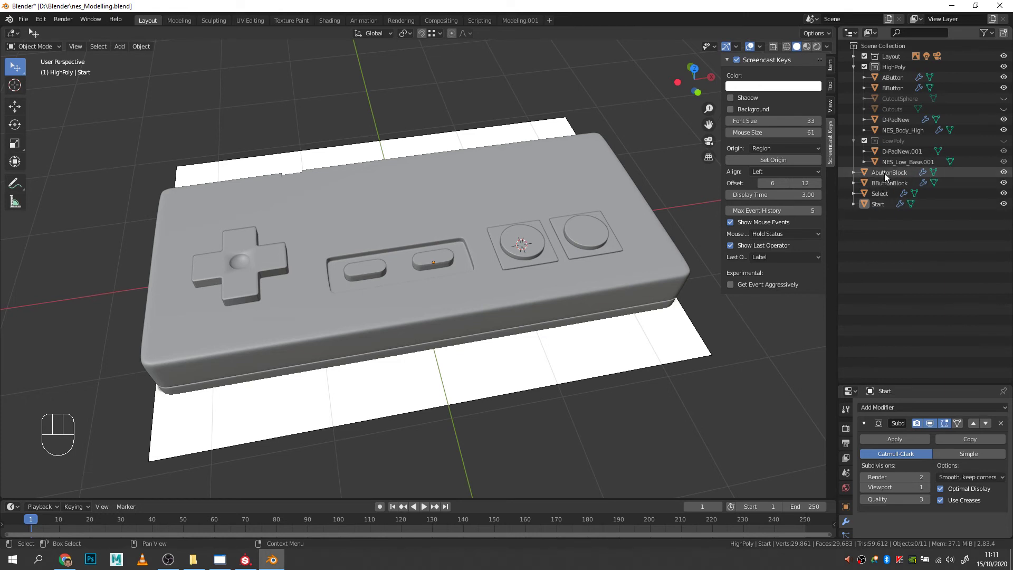
# - Move AbuttonBlock, BButtonBlock, Select and Start together into the HighPoly collection
pyautogui.click(885, 173)
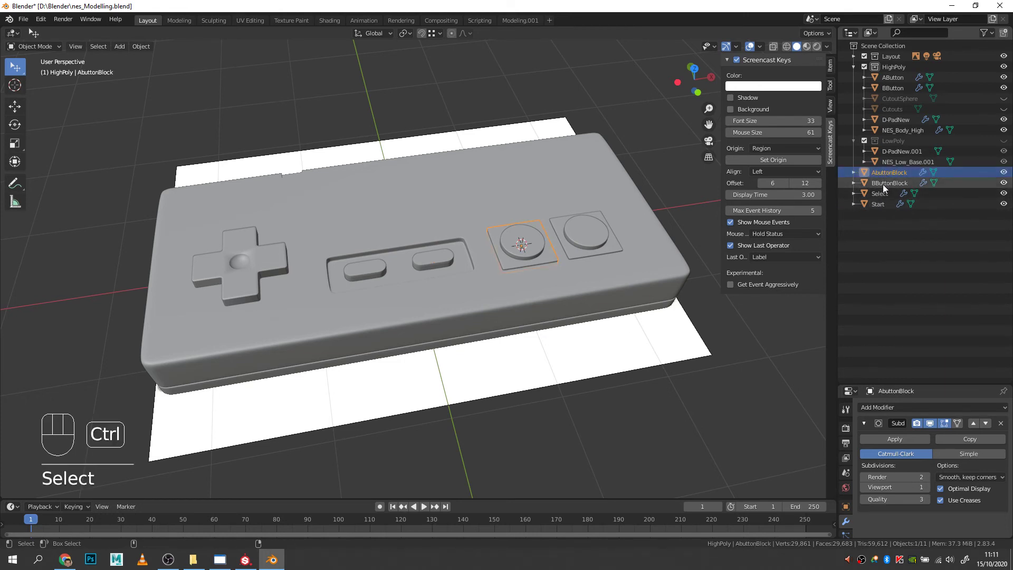
pyautogui.keyDown('ctrl'); pyautogui.click(889, 183); pyautogui.keyUp('ctrl')
pyautogui.keyDown('ctrl'); pyautogui.click(880, 194); pyautogui.keyUp('ctrl')
pyautogui.keyDown('ctrl'); pyautogui.click(878, 204); pyautogui.keyUp('ctrl')
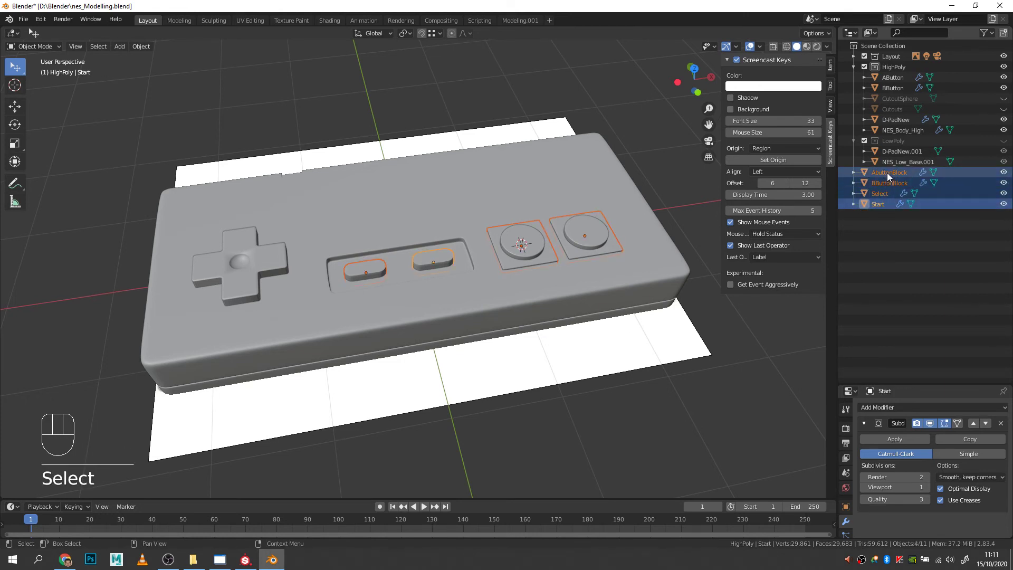
pyautogui.moveTo(888, 173); pyautogui.dragTo(894, 68)
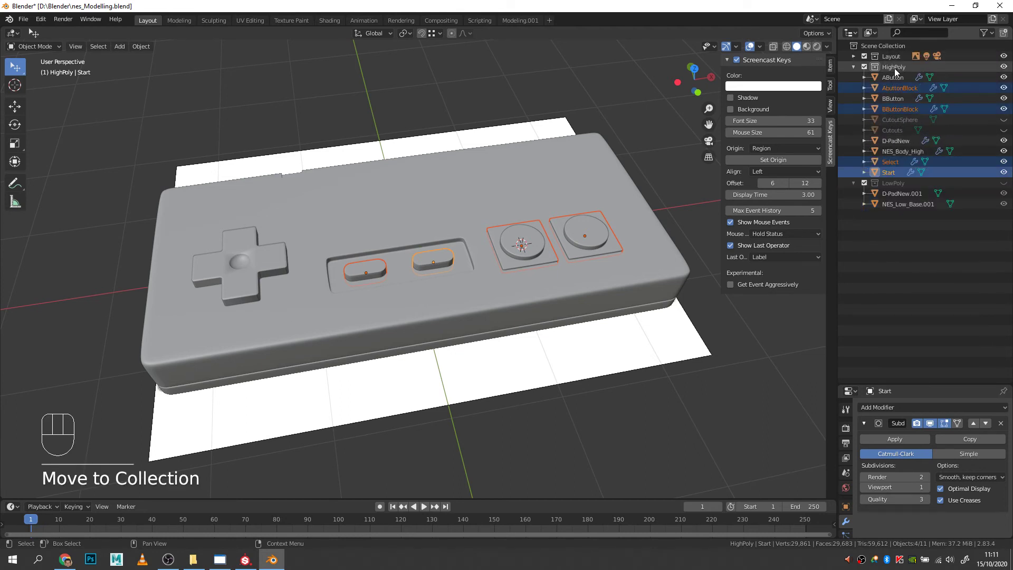
# - Show the LowPoly collection with HighPoly excluded from the view layer, and re-enable HighPoly alongside it
pyautogui.click(865, 67)
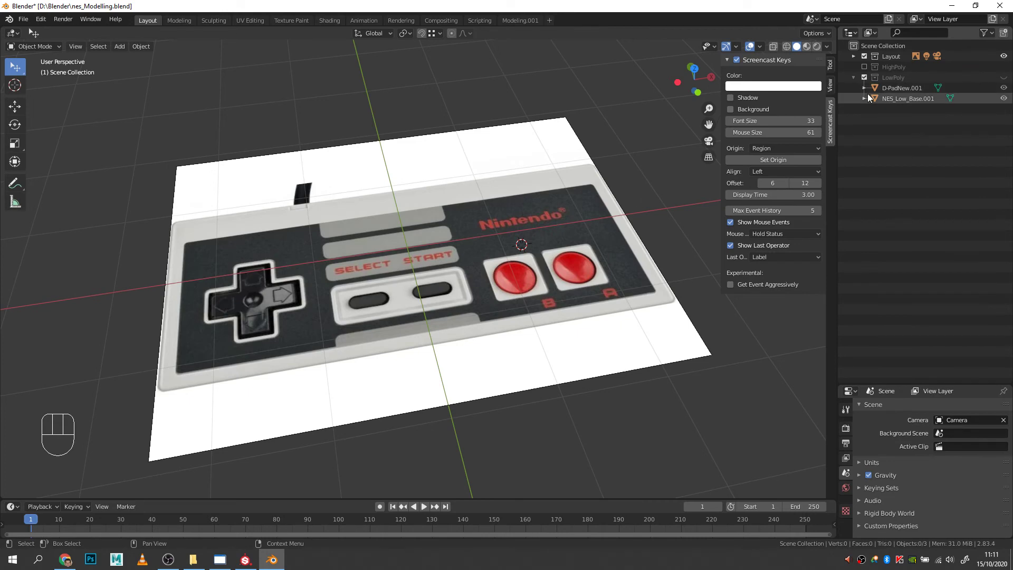
pyautogui.click(864, 77)
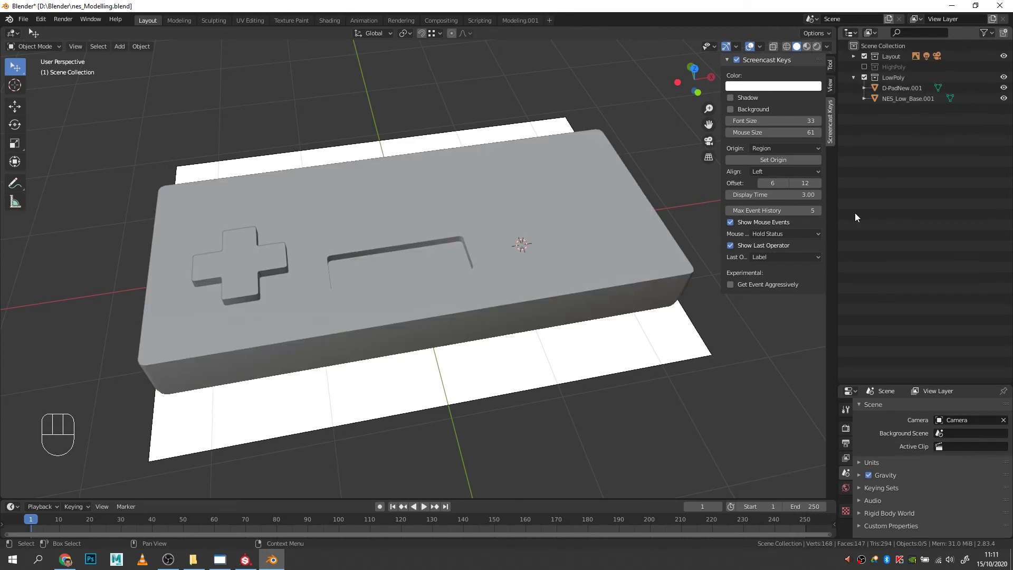
pyautogui.click(864, 67)
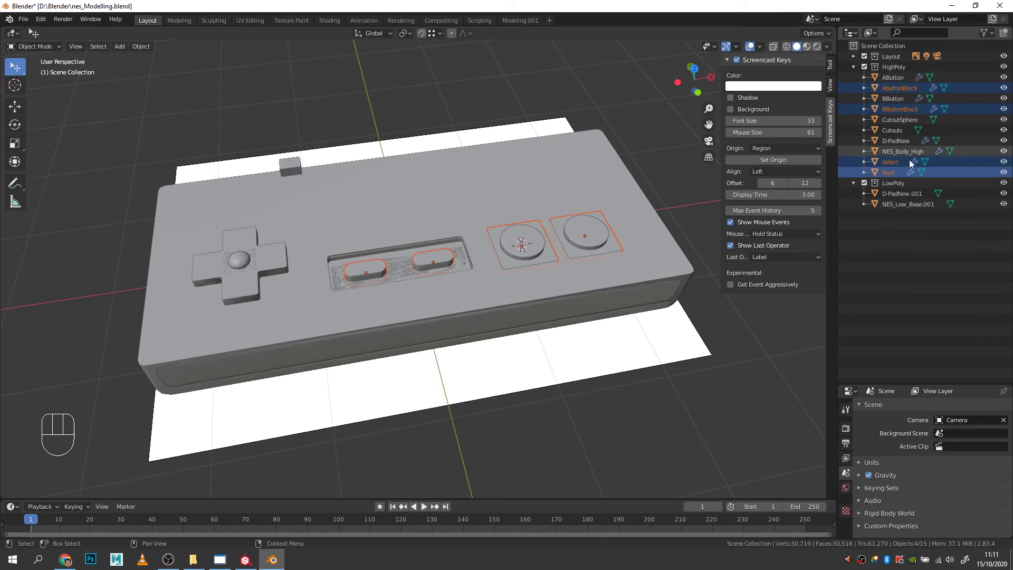
# - Duplicate the Start button in place, without moving the copy
pyautogui.click(890, 173)
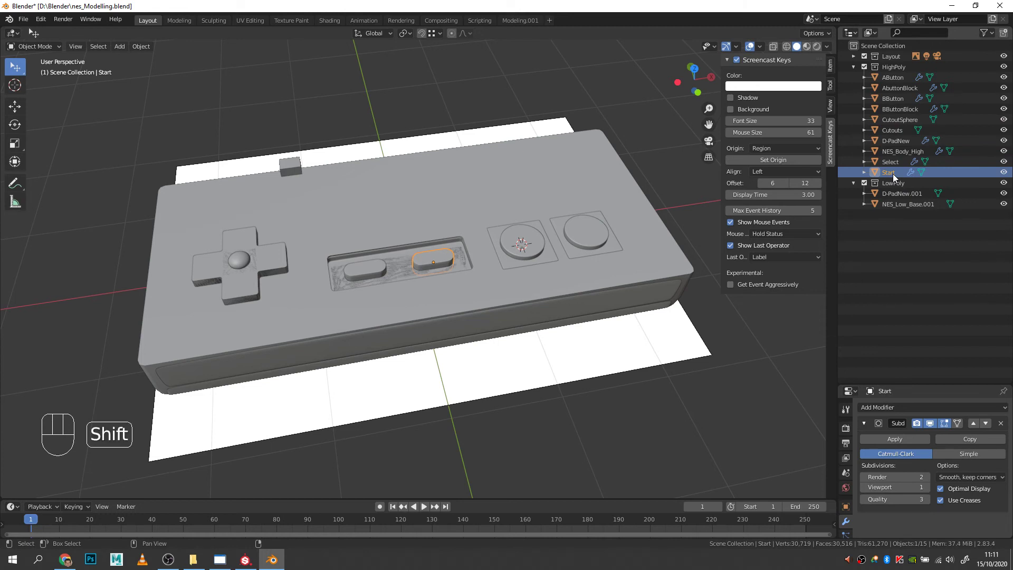
pyautogui.hotkey('shift', 'd')
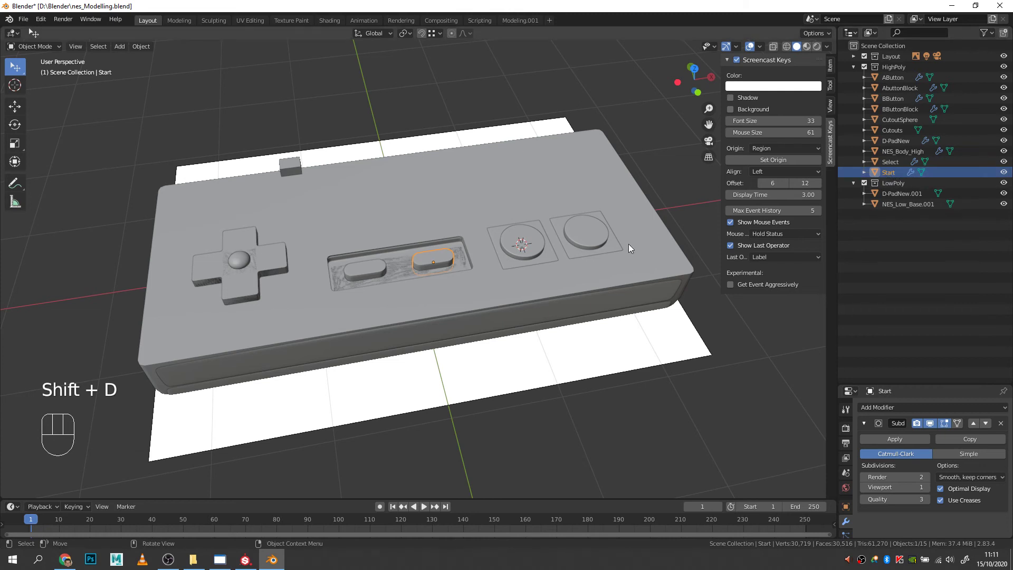
pyautogui.click(434, 265)
pyautogui.hotkey('shift', 'd')
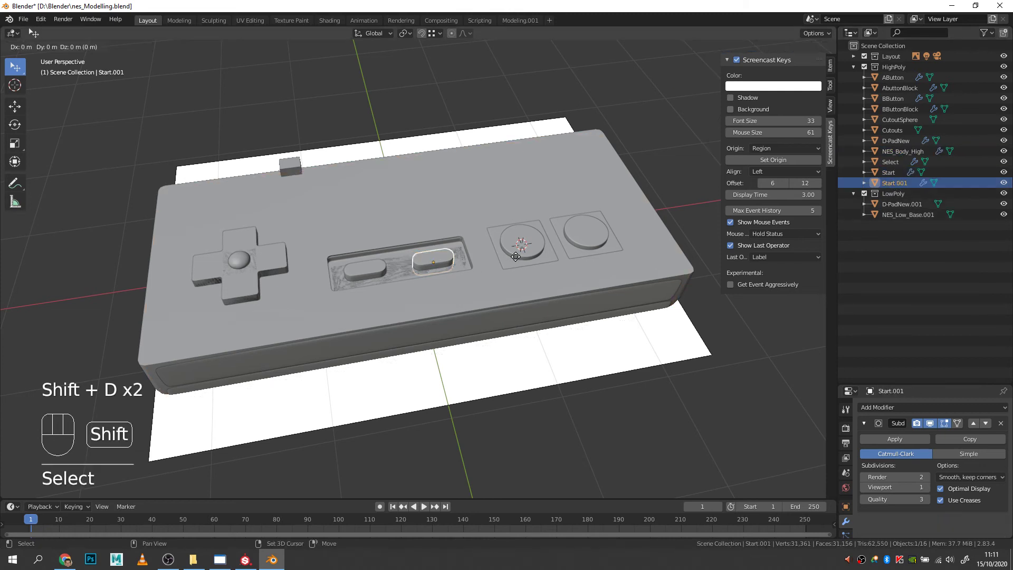
pyautogui.rightClick(575, 235)
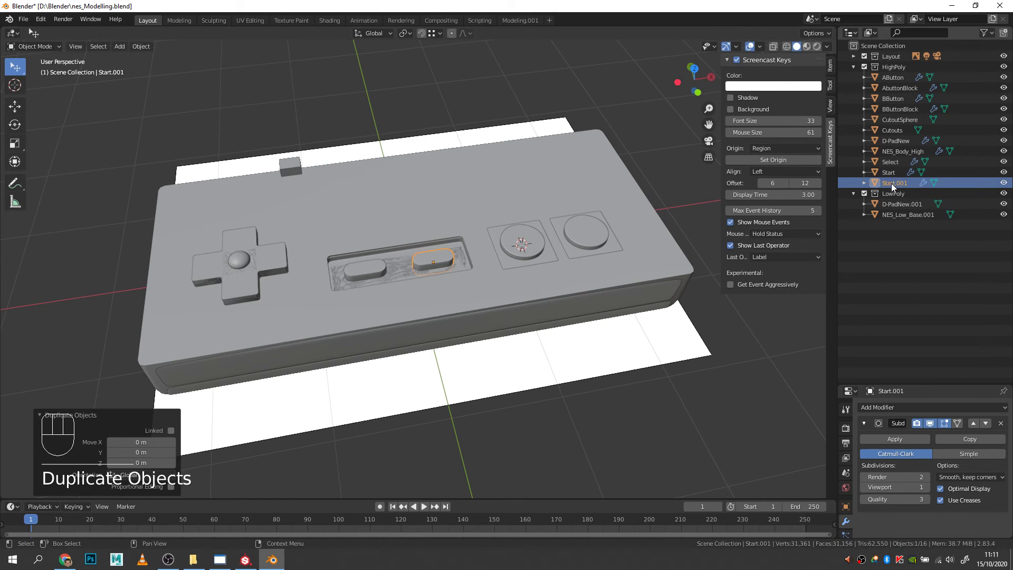
# - Move the Start button's duplicate into the LowPoly collection and remove its Subdivision modifier
pyautogui.moveTo(891, 183); pyautogui.dragTo(890, 196)
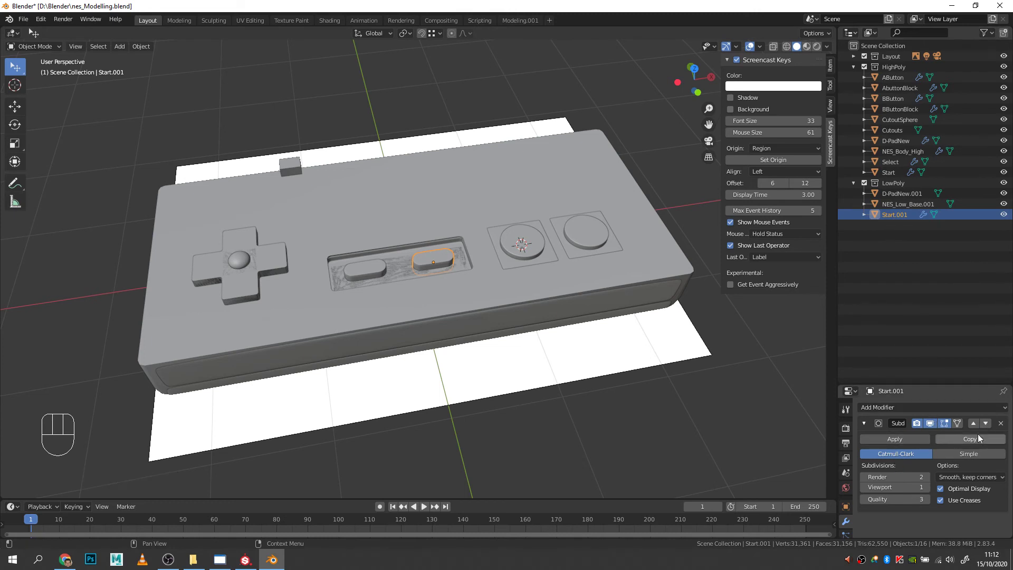
pyautogui.click(1000, 424)
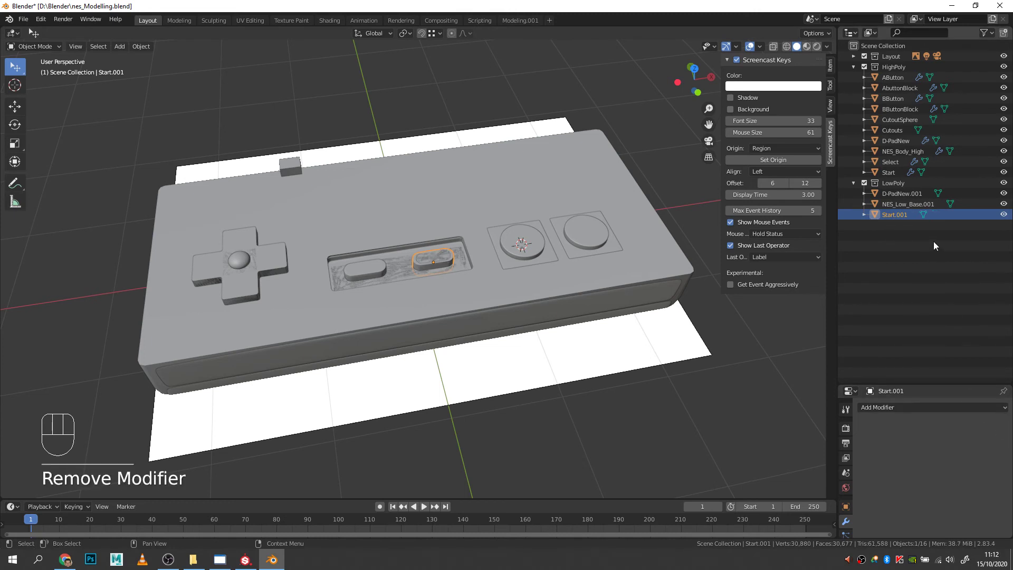
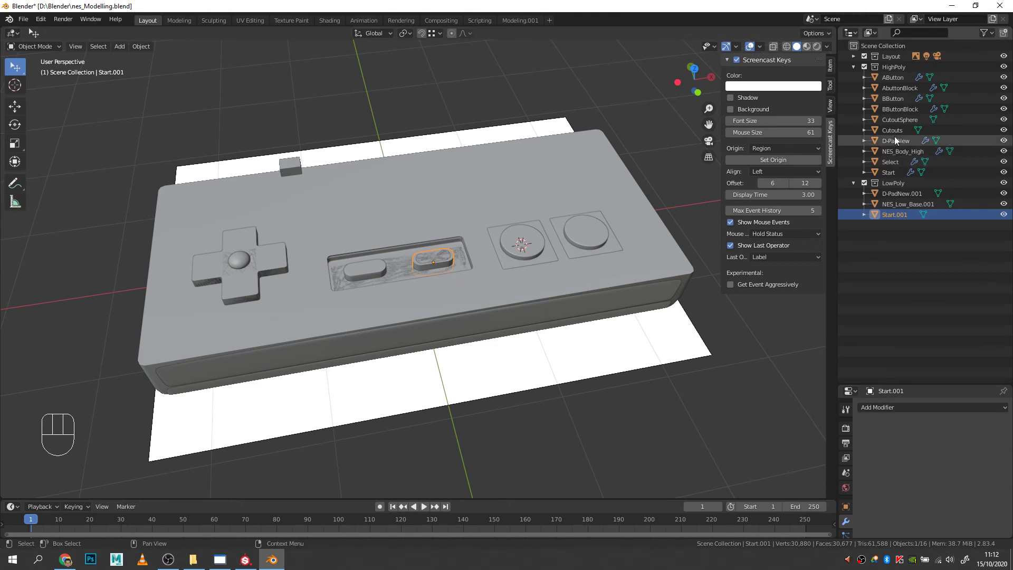
# - Duplicate AButton and AbuttonBlock together in place, without moving the copies
pyautogui.click(897, 77)
pyautogui.keyDown('ctrl'); pyautogui.click(901, 92); pyautogui.keyUp('ctrl')
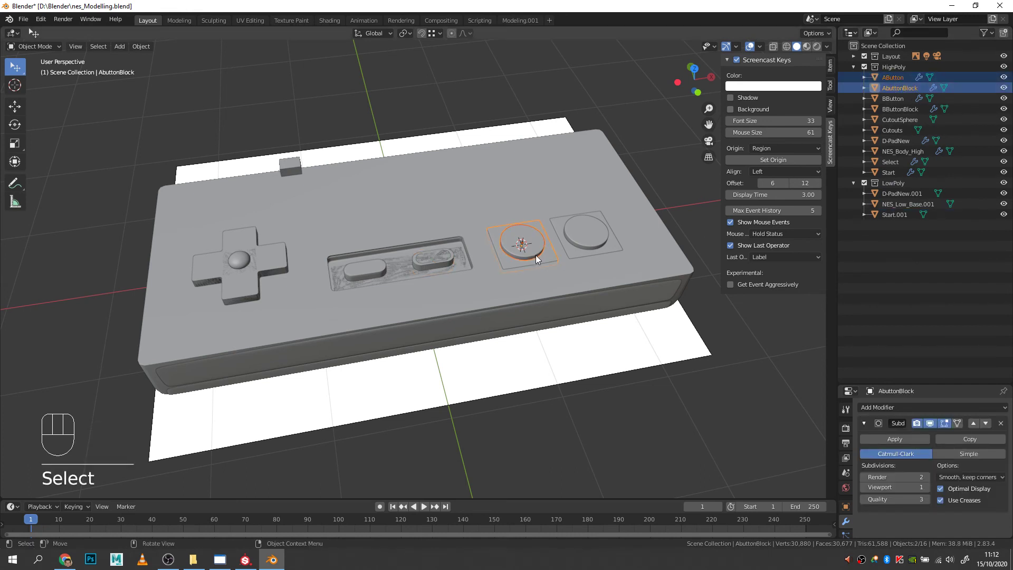
pyautogui.moveTo(536, 254); pyautogui.dragTo(543, 252, button='middle')
pyautogui.hotkey('shift', 'd')
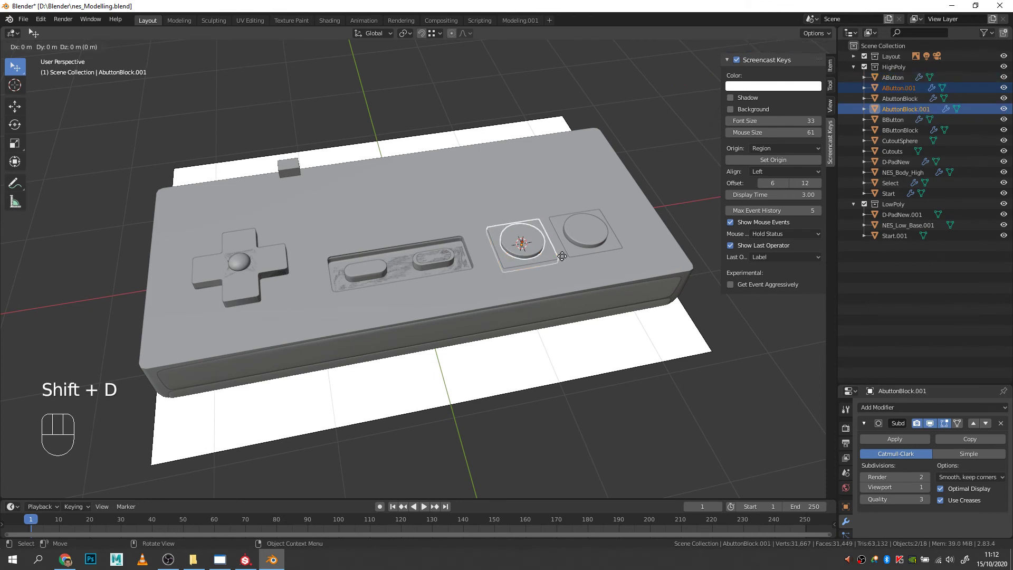
pyautogui.rightClick(562, 255)
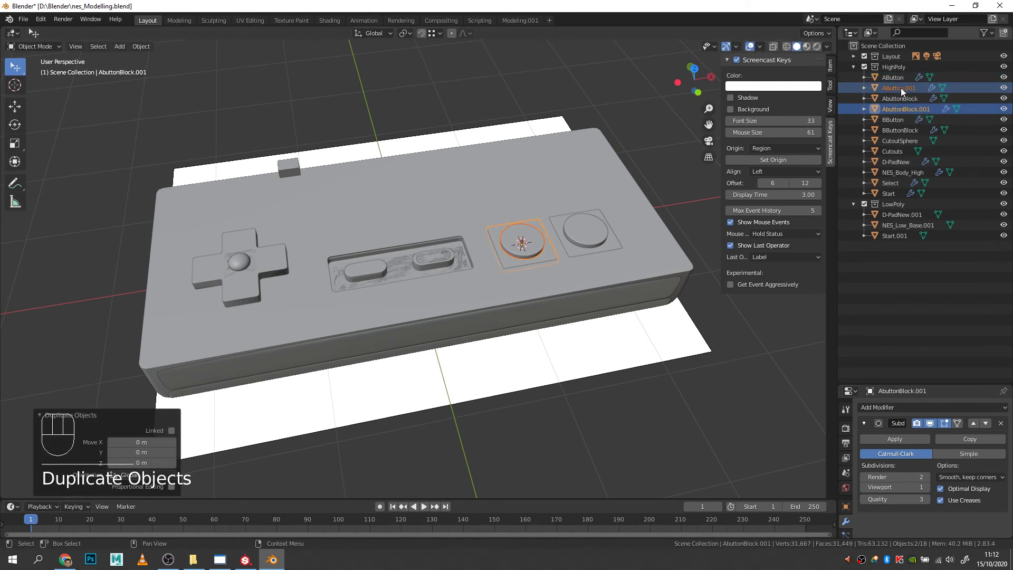
# - Move the AButton and AbuttonBlock duplicates into the LowPoly collection and hide the HighPoly collection
pyautogui.moveTo(898, 89); pyautogui.dragTo(892, 206)
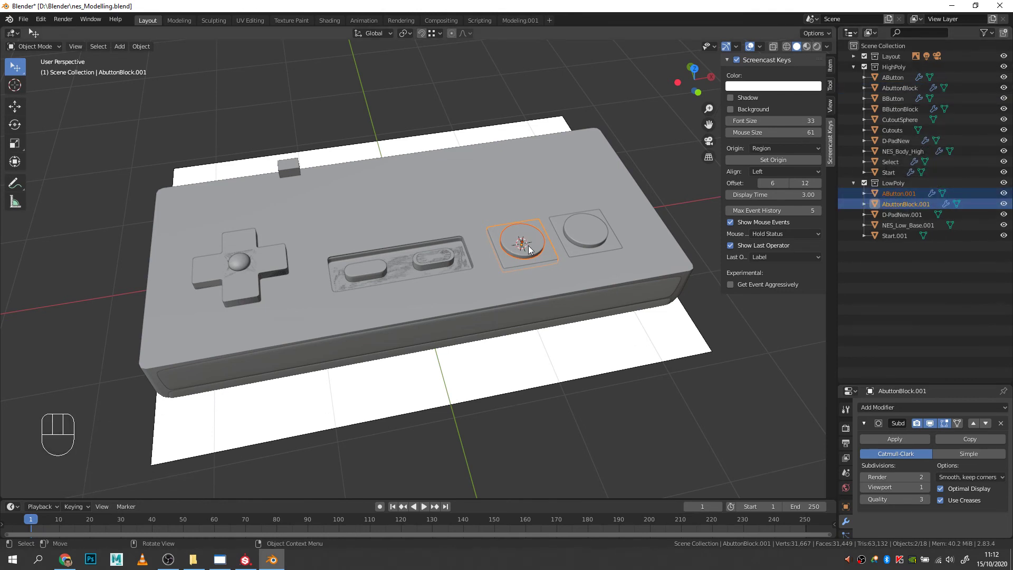
pyautogui.click(1004, 67)
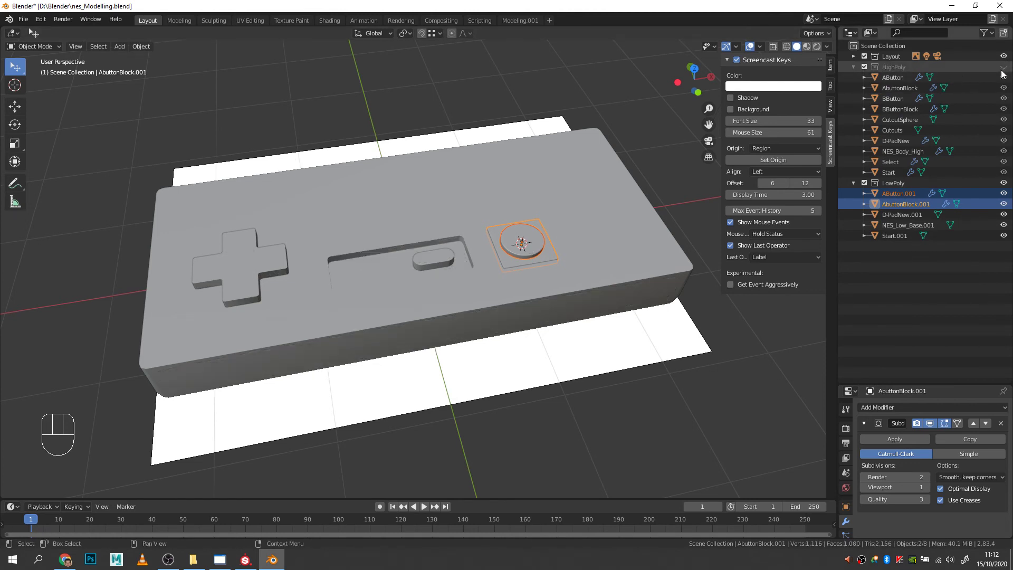
# - Remove the Subdivision modifiers from AButton.001 and AbuttonBlock.001, then check the D-pad and base copies for leftover modifiers
pyautogui.click(899, 195)
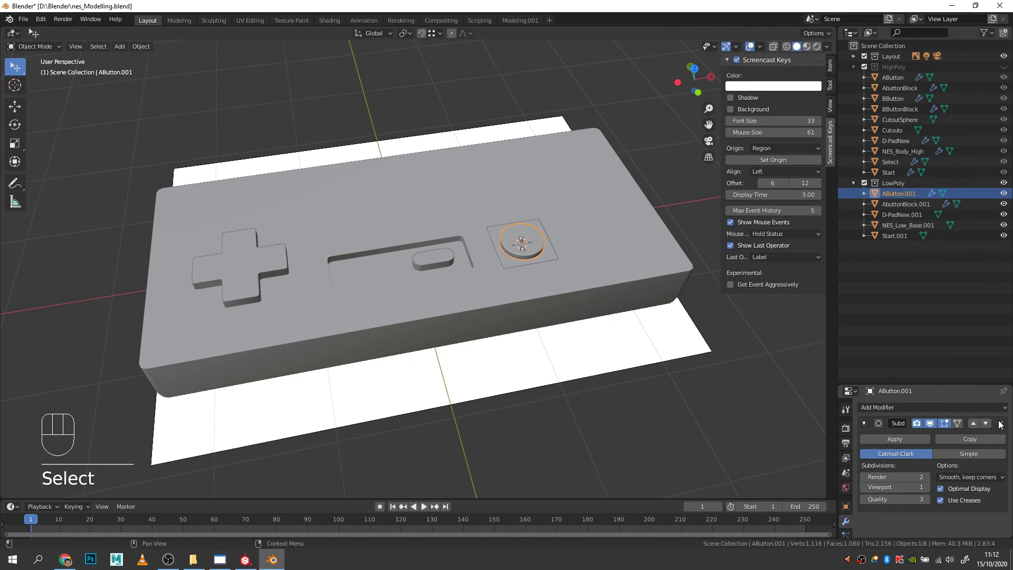
pyautogui.click(1001, 423)
pyautogui.click(914, 204)
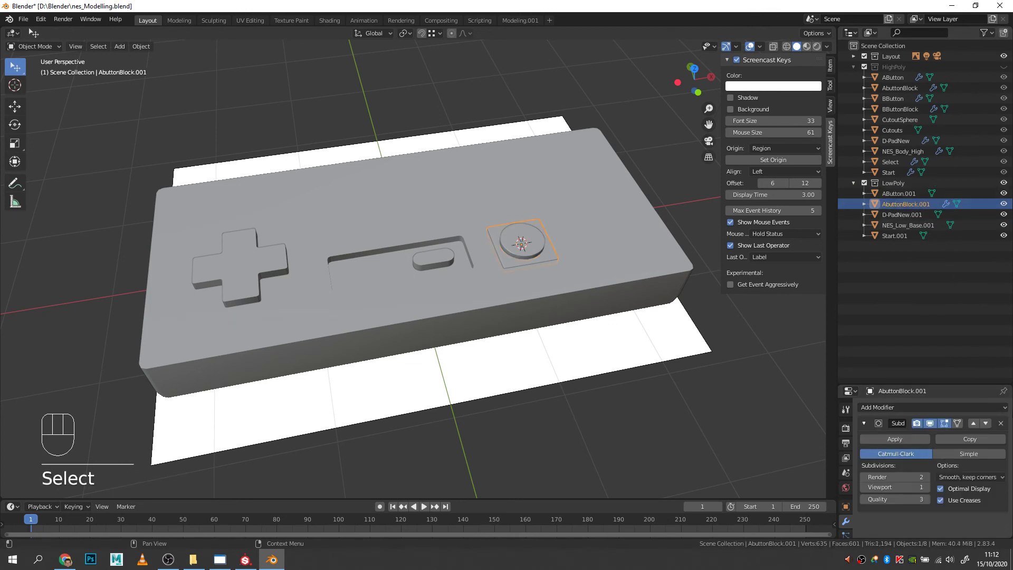
pyautogui.click(1001, 423)
pyautogui.click(906, 214)
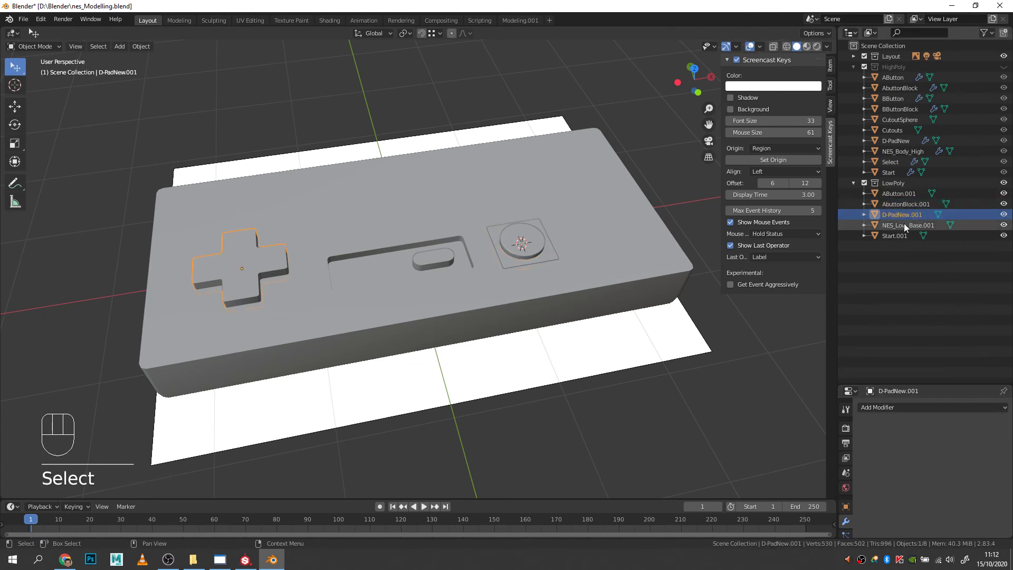
pyautogui.click(904, 225)
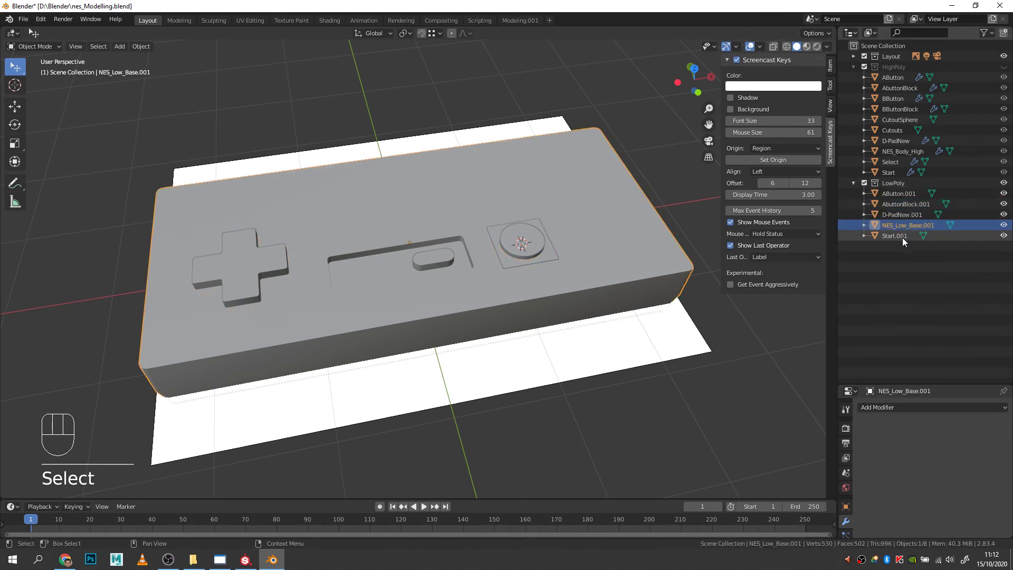
# - Dissolve the supporting edge loop just below the top rim on the side of AButton.001
pyautogui.click(901, 194)
pyautogui.moveTo(607, 291); pyautogui.dragTo(543, 231, button='middle')
pyautogui.scroll(6, 530, 224)
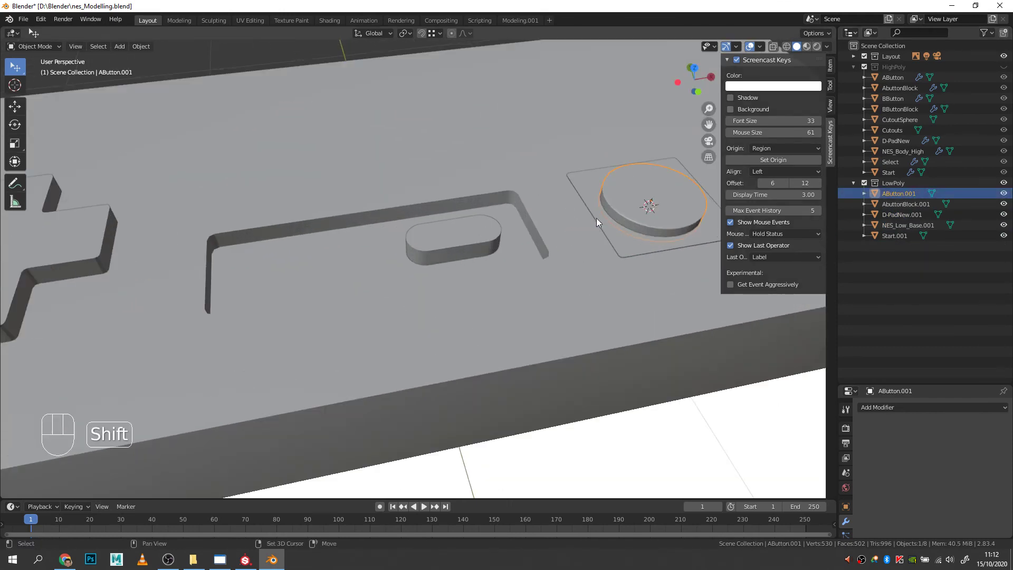
pyautogui.keyDown('shift'); pyautogui.moveTo(596, 217); pyautogui.dragTo(483, 283, button='middle'); pyautogui.keyUp('shift')
pyautogui.press('Tab')
pyautogui.scroll(7, 482, 283)
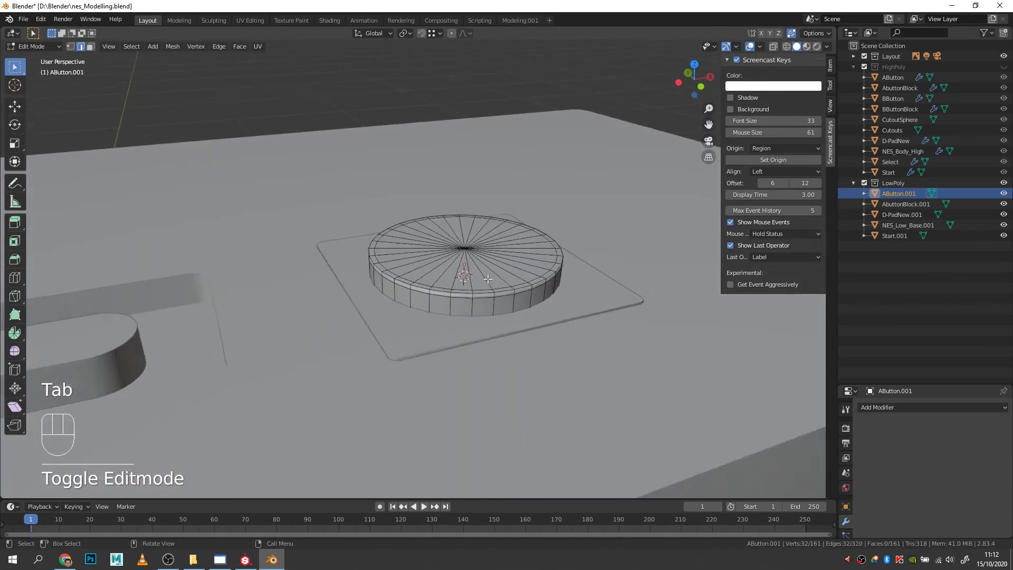
pyautogui.scroll(-3, 483, 284)
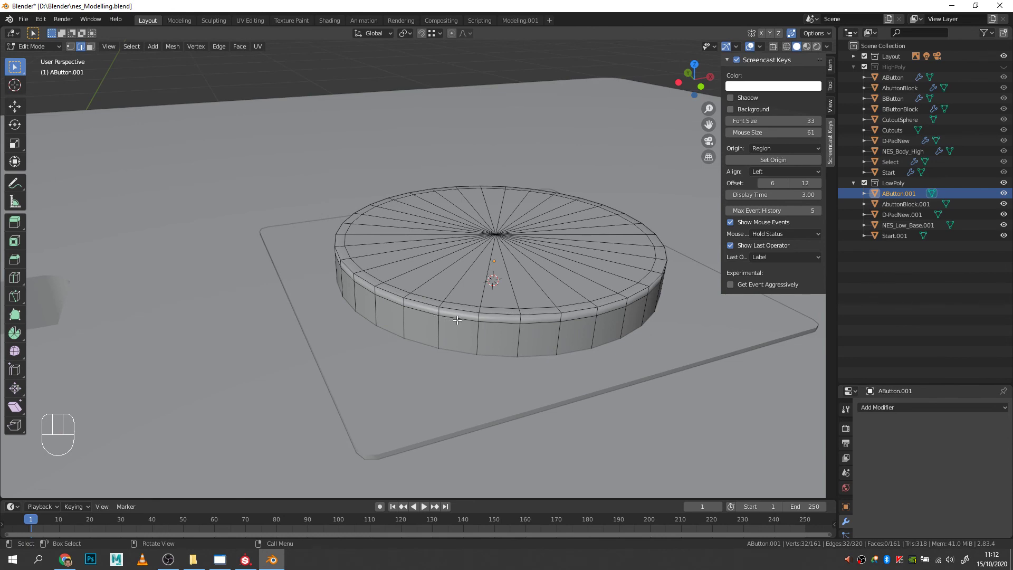
pyautogui.moveTo(457, 320); pyautogui.dragTo(441, 301, button='middle')
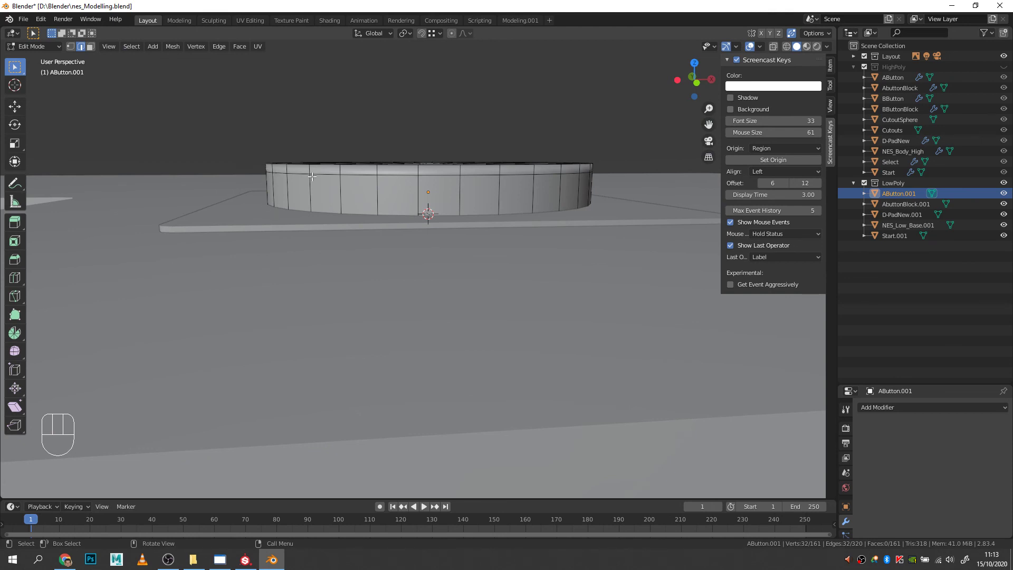
pyautogui.press('2')
pyautogui.keyDown('alt'); pyautogui.click(327, 174); pyautogui.keyUp('alt')
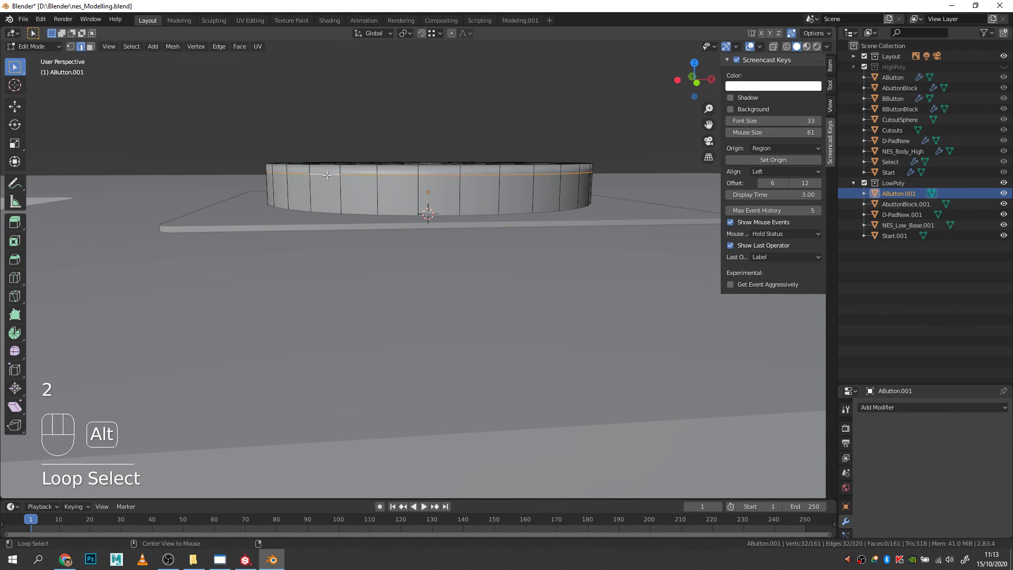
pyautogui.press('Delete')
pyautogui.click(351, 189)
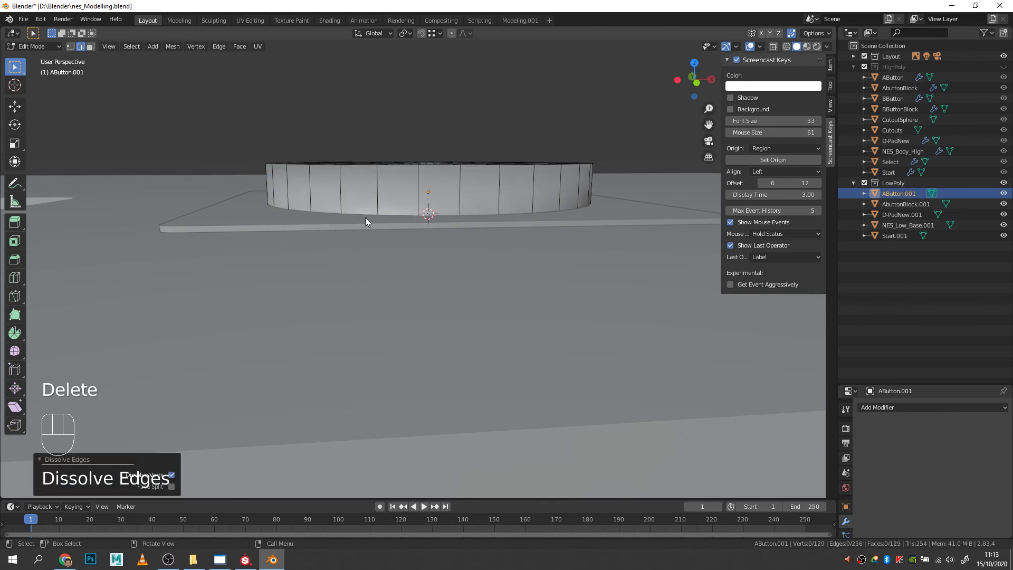
# - With X-ray display on, dissolve the supporting edge loop near the base of AButton.001
pyautogui.press('Tab')
pyautogui.press('Tab')
pyautogui.hotkey('alt', 'z')
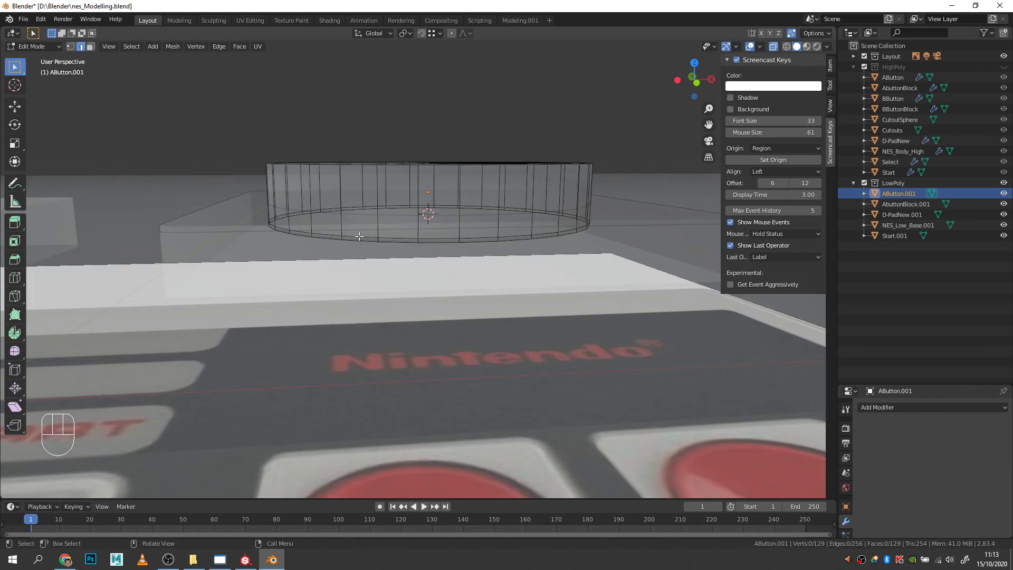
pyautogui.keyDown('alt'); pyautogui.click(359, 237); pyautogui.keyUp('alt')
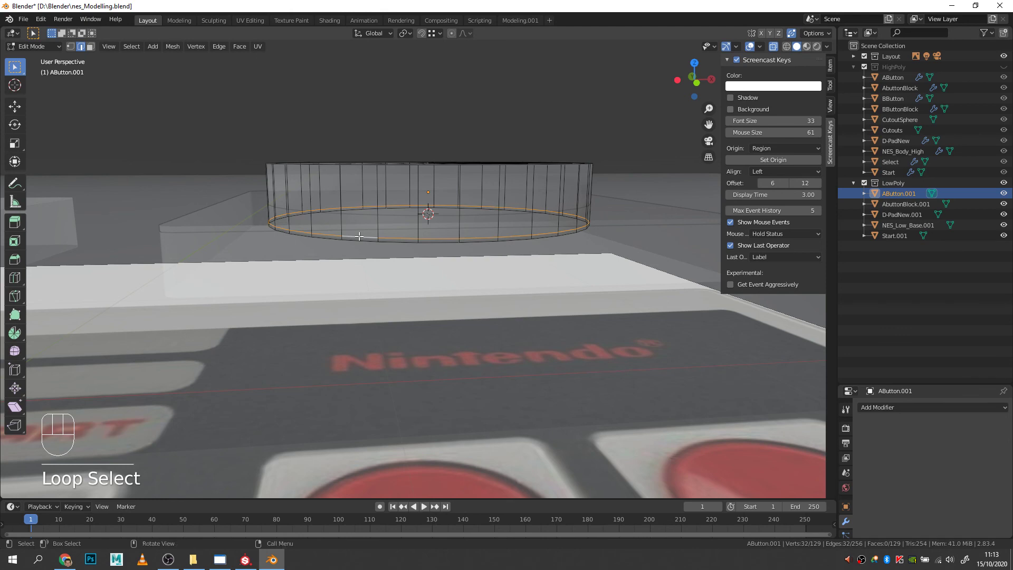
pyautogui.press('x')
pyautogui.click(317, 285)
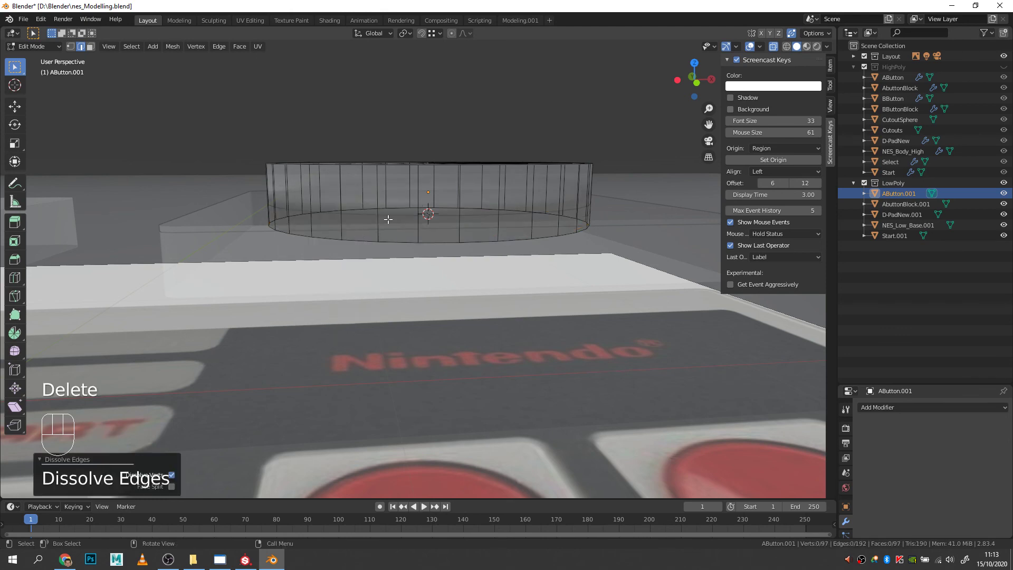
# - Dissolve the inner edge loop on the top face of AButton.001 and return to Object Mode
pyautogui.moveTo(422, 203); pyautogui.dragTo(440, 232, button='middle')
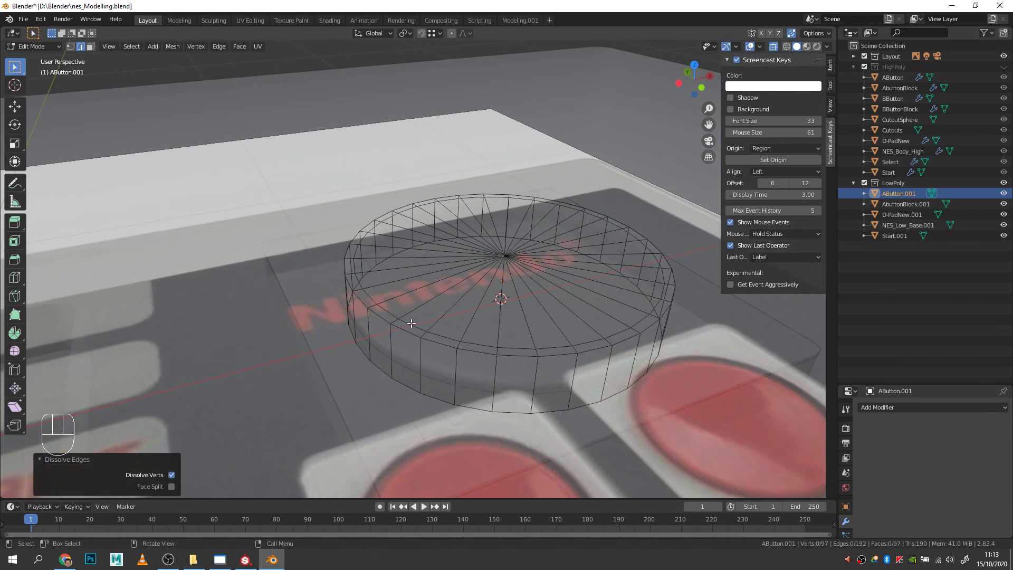
pyautogui.keyDown('alt'); pyautogui.click(412, 323); pyautogui.keyUp('alt')
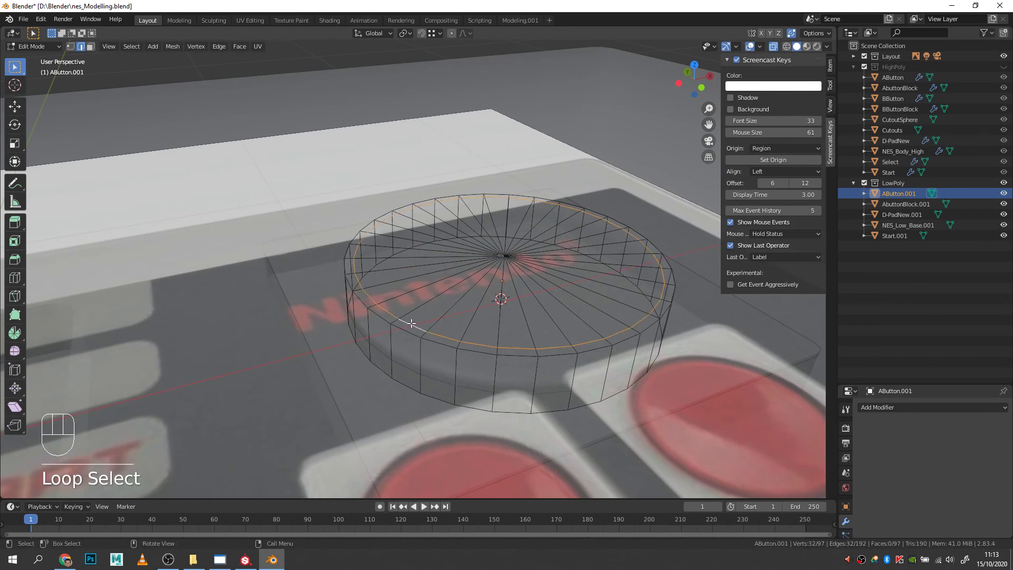
pyautogui.press('Delete')
pyautogui.click(412, 323)
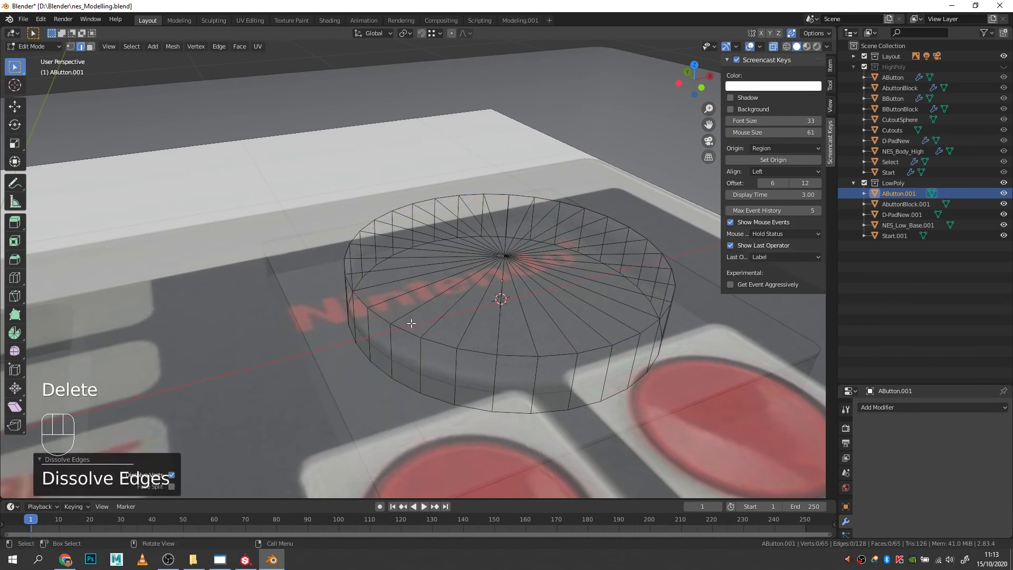
pyautogui.scroll(-5, 702, 265)
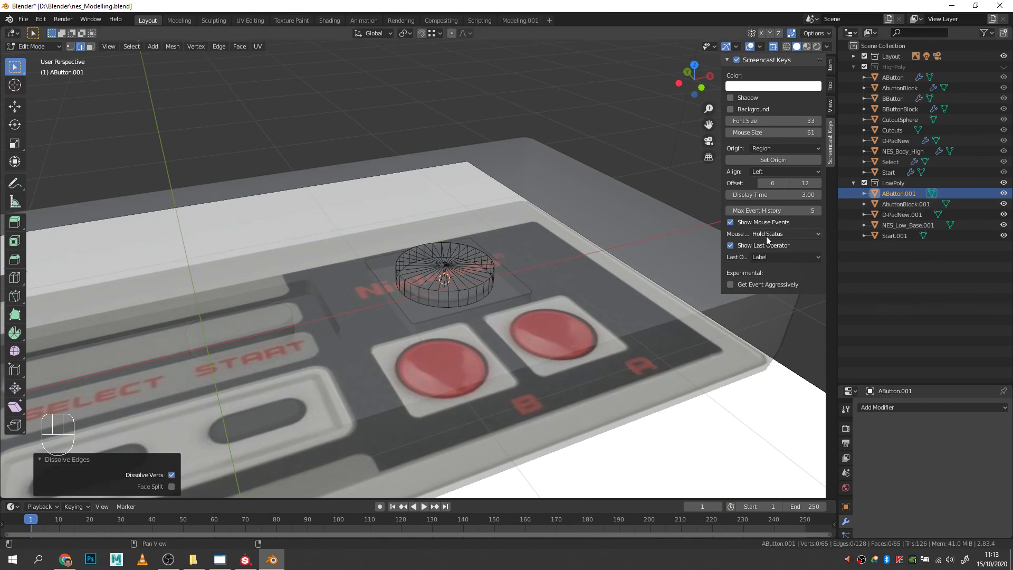
pyautogui.press('Tab')
pyautogui.hotkey('alt', 'z')
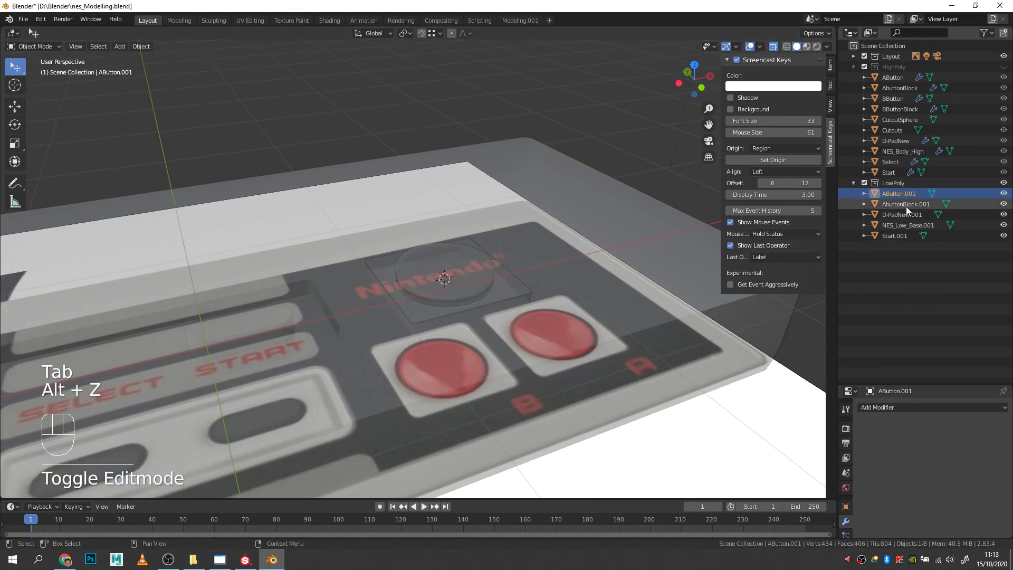
# - Dissolve the supporting edge loop just below the top rim of AbuttonBlock.001 and leave its Edit Mode
pyautogui.click(900, 205)
pyautogui.hotkey('alt', 'z')
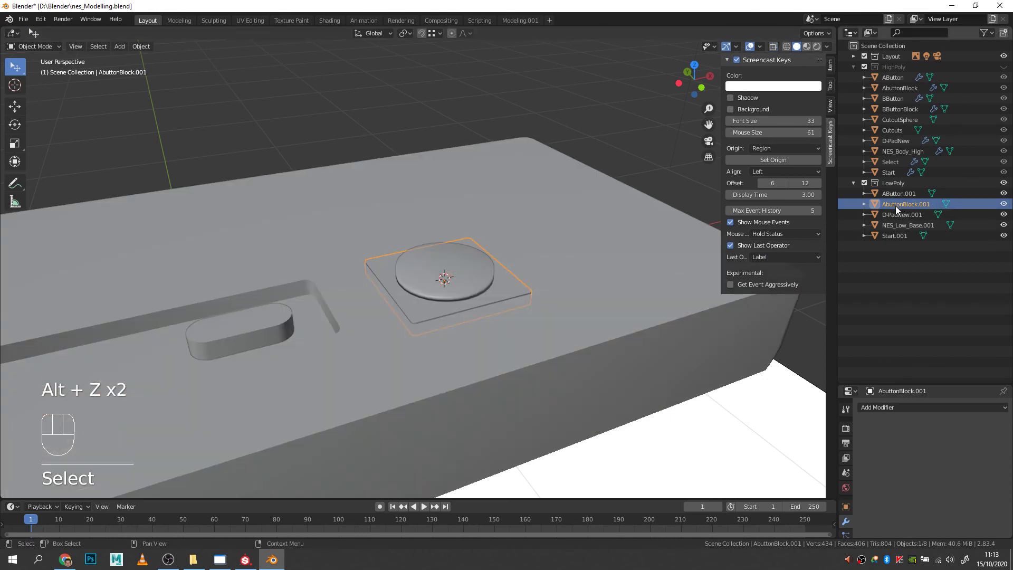
pyautogui.press('Tab')
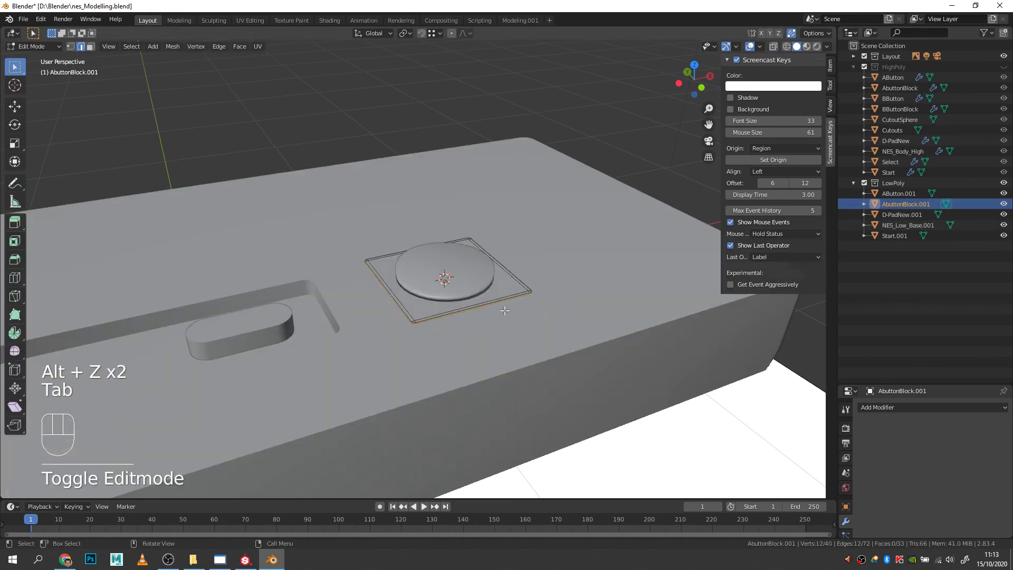
pyautogui.hotkey('alt', 'z')
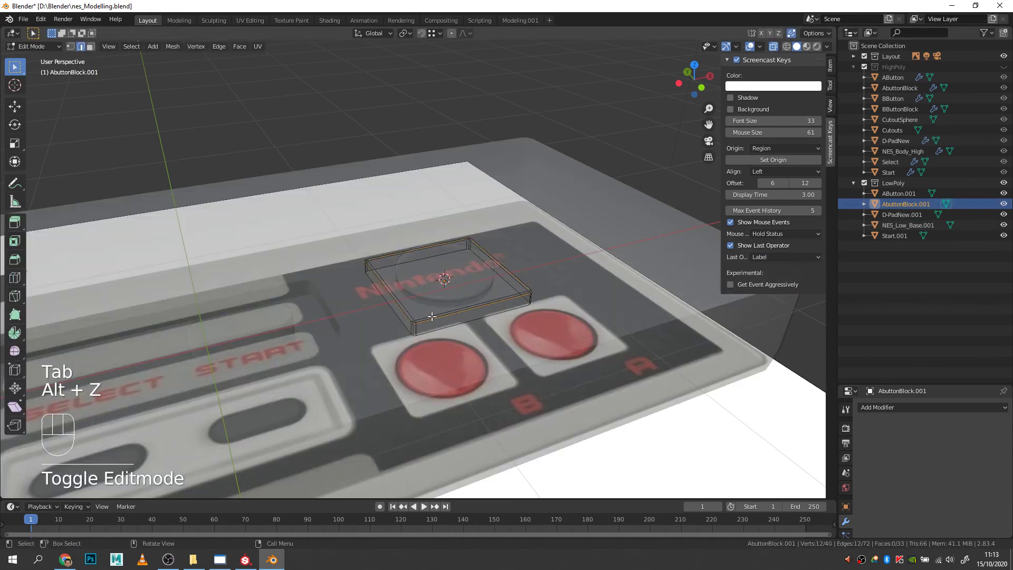
pyautogui.moveTo(454, 317)
pyautogui.mouseDown(button='middle')
pyautogui.moveTo(398, 248)
pyautogui.moveTo(448, 309)
pyautogui.mouseUp(button='middle')
pyautogui.click(451, 310)
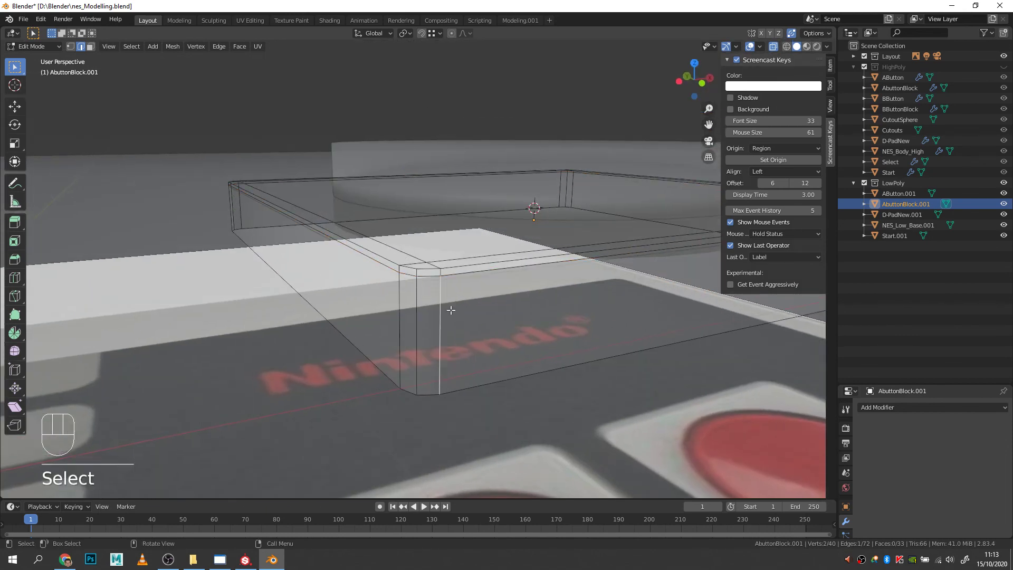
pyautogui.keyDown('alt'); pyautogui.click(453, 274); pyautogui.keyUp('alt')
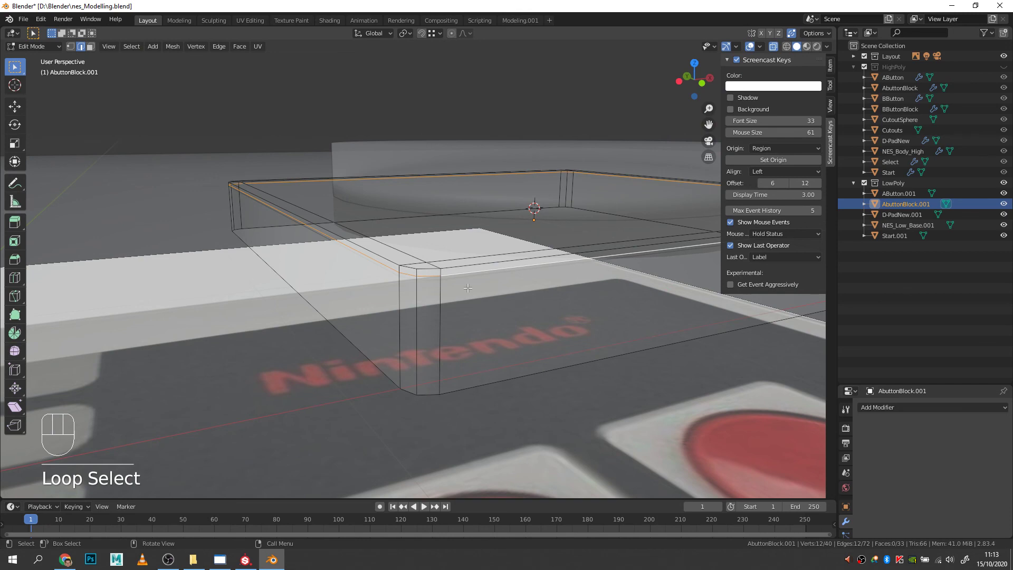
pyautogui.press('Delete')
pyautogui.click(468, 287)
pyautogui.moveTo(467, 288); pyautogui.dragTo(470, 296, button='middle')
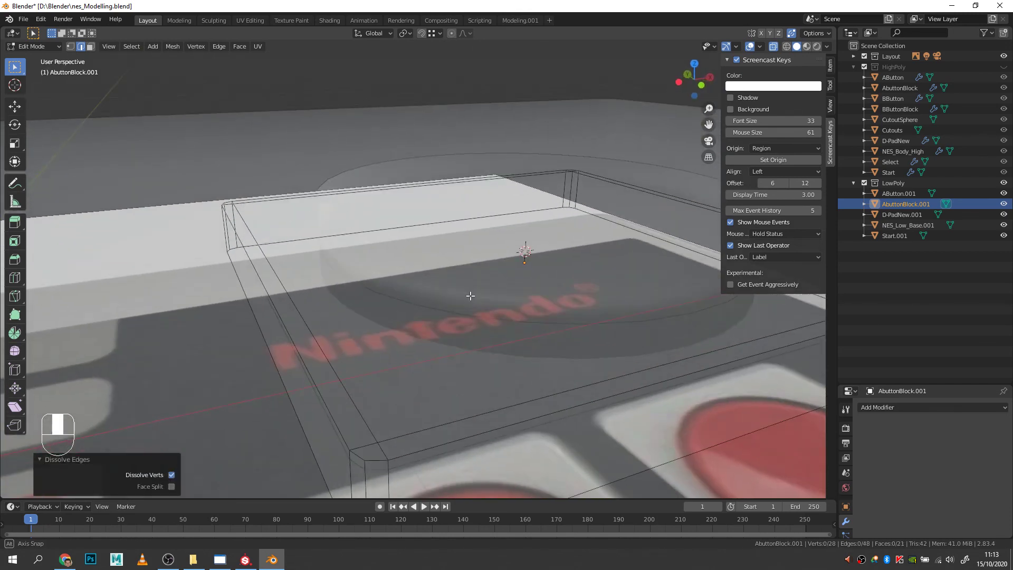
pyautogui.scroll(-4, 470, 296)
pyautogui.scroll(-2, 492, 294)
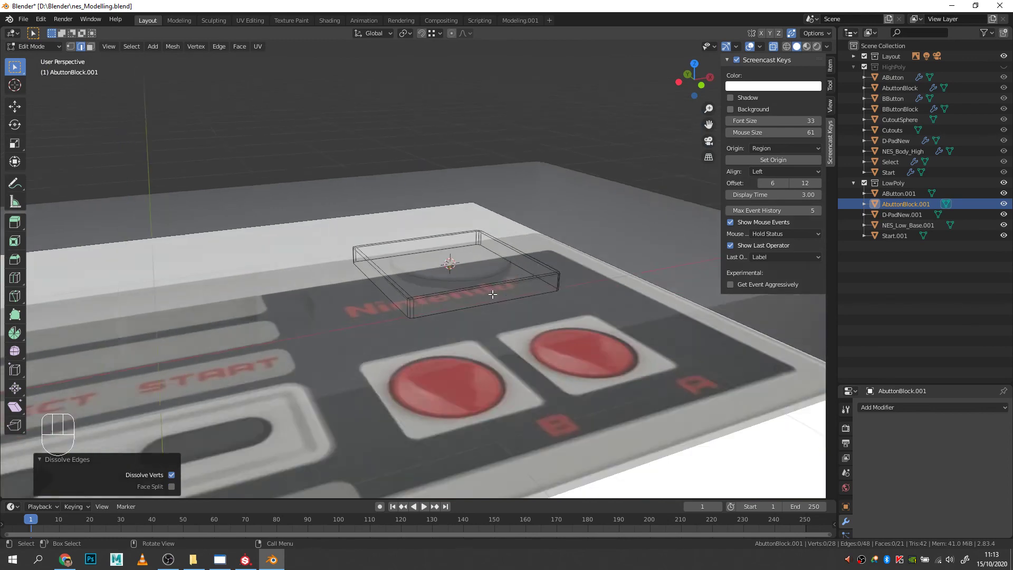
pyautogui.scroll(-1, 492, 294)
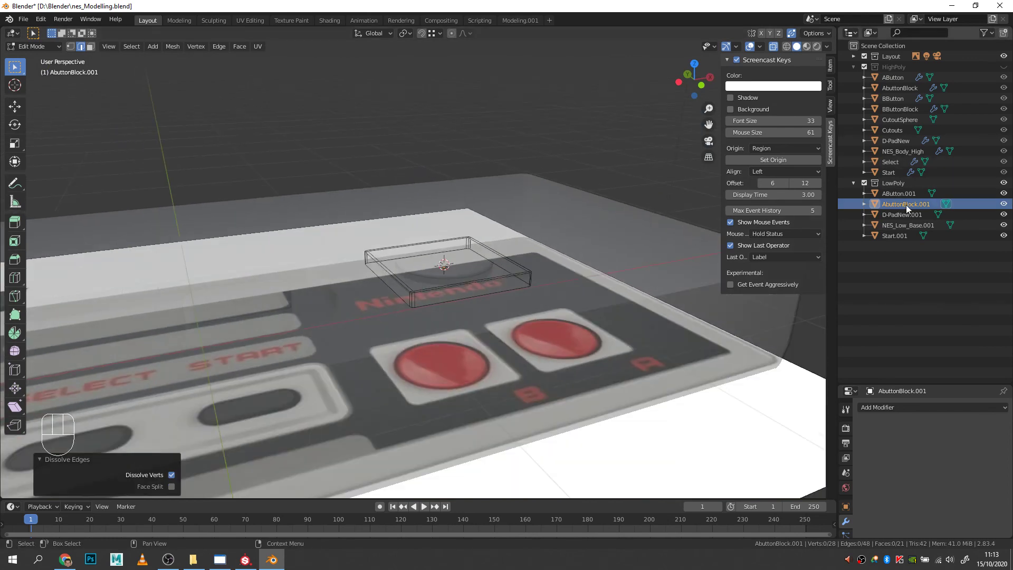
pyautogui.click(900, 236)
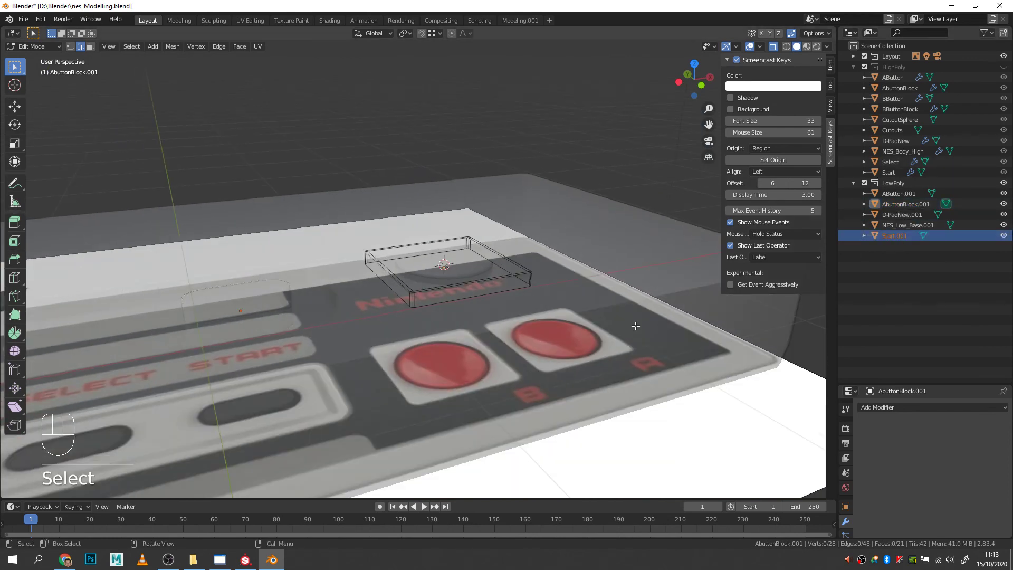
pyautogui.moveTo(458, 346)
pyautogui.mouseDown(button='middle')
pyautogui.moveTo(456, 361)
pyautogui.moveTo(454, 353)
pyautogui.mouseUp(button='middle')
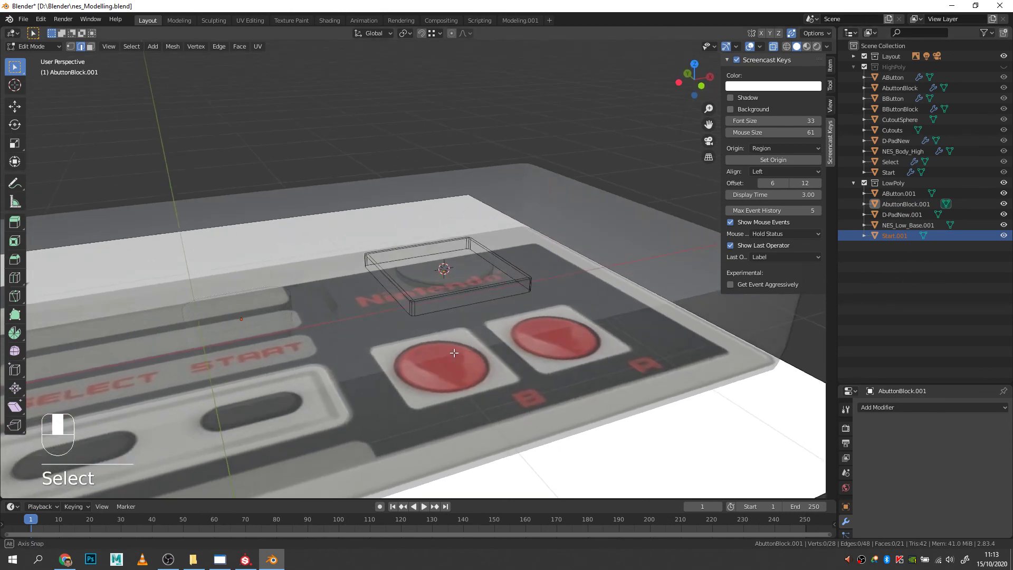
pyautogui.press('Tab')
pyautogui.click(235, 310)
pyautogui.press('Tab')
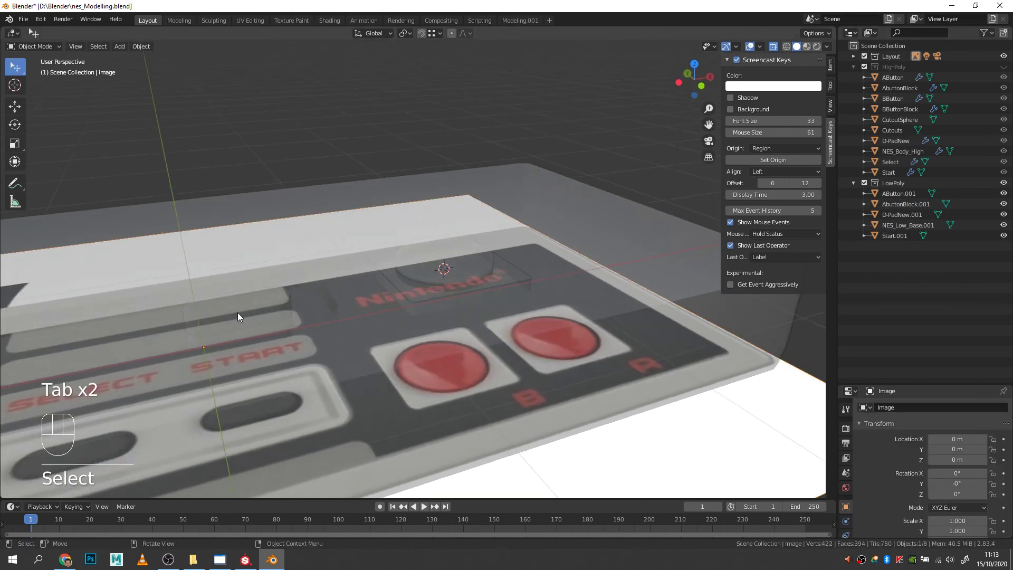
pyautogui.click(285, 308)
pyautogui.click(270, 310)
pyautogui.click(264, 313)
pyautogui.click(255, 313)
# - Open Start.001 for mesh editing and dissolve its supporting edge loop near the base
pyautogui.click(898, 235)
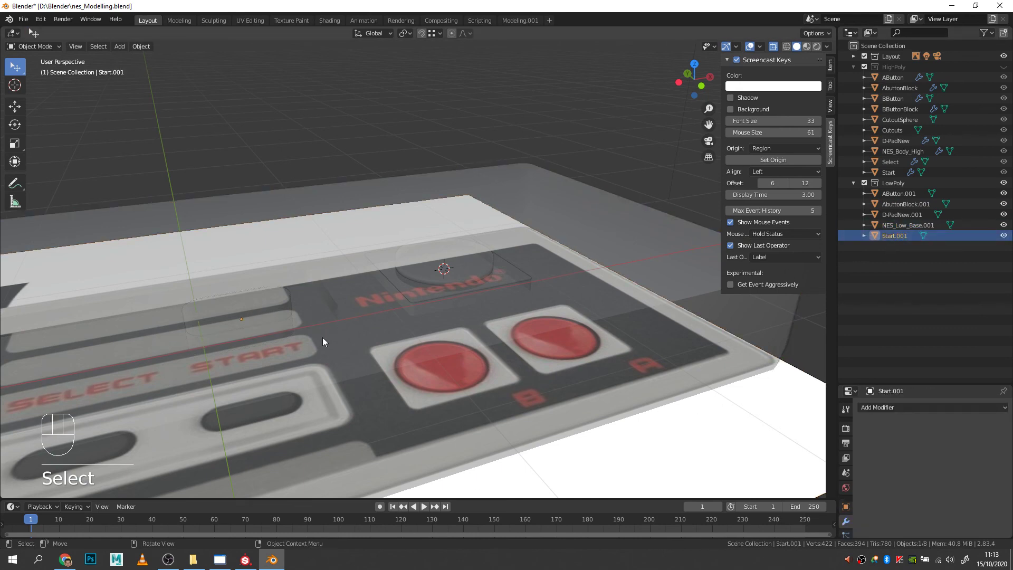
pyautogui.press('Tab')
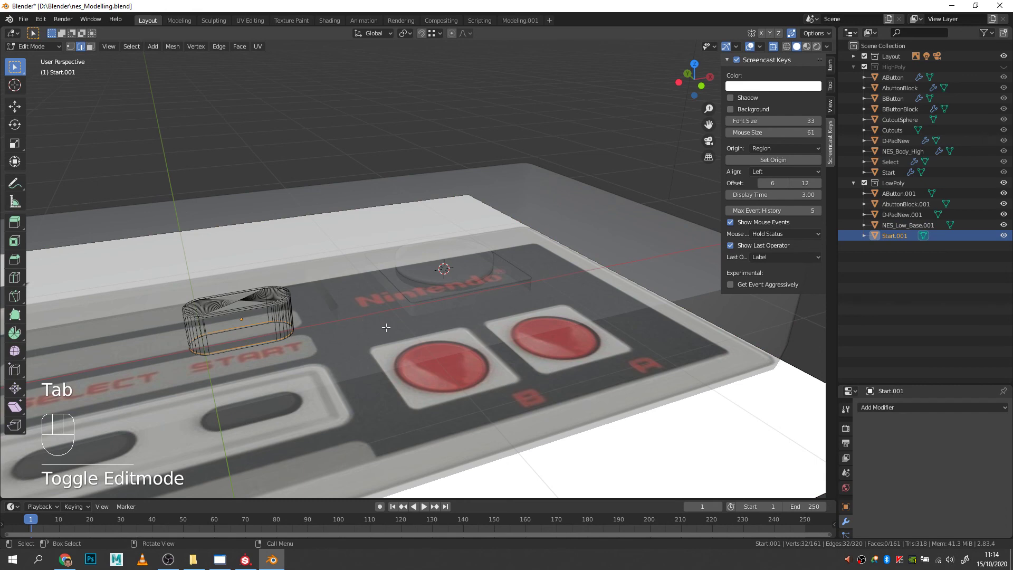
pyautogui.press('KP_Decimal')
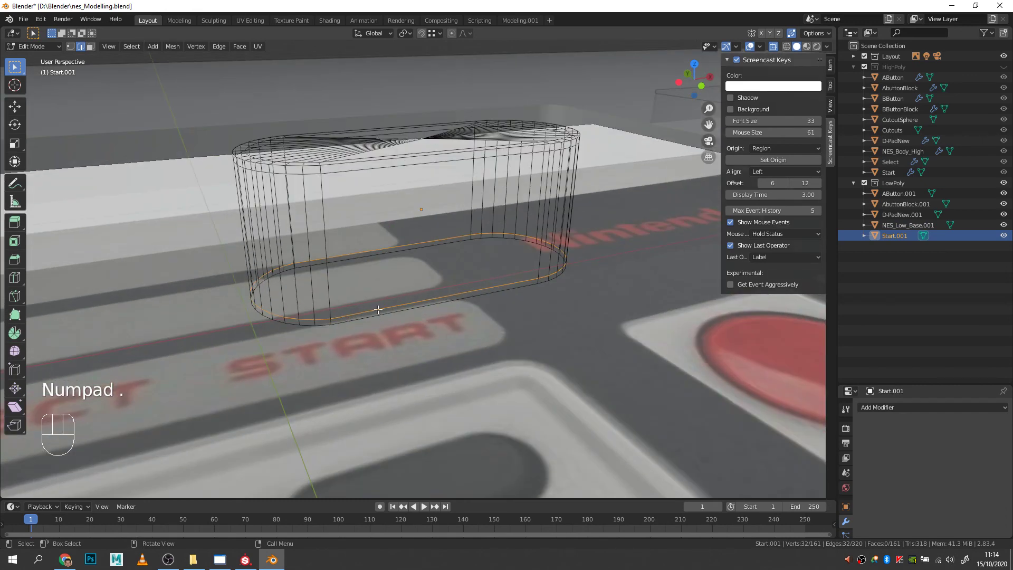
pyautogui.press('Delete')
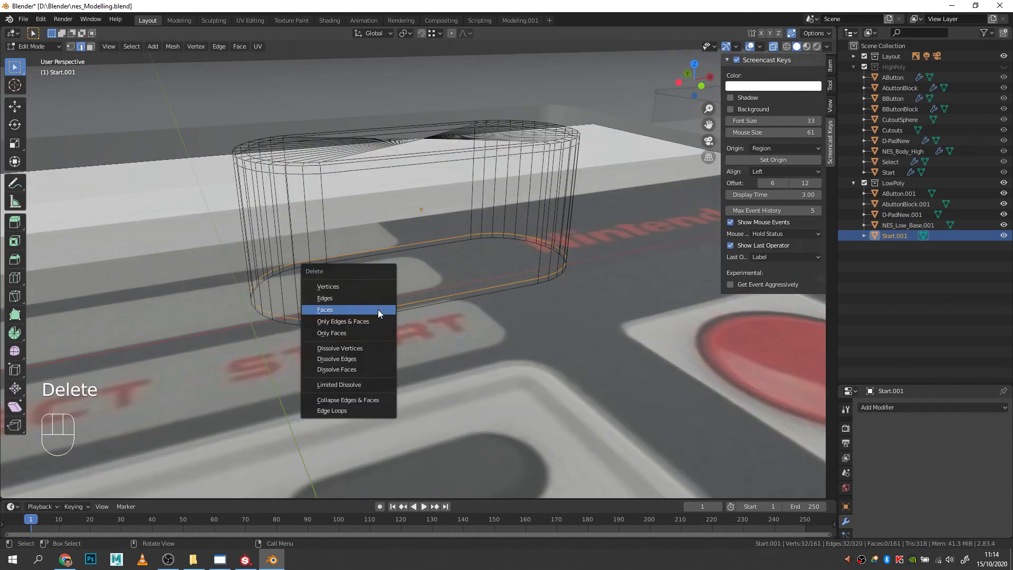
pyautogui.click(378, 310)
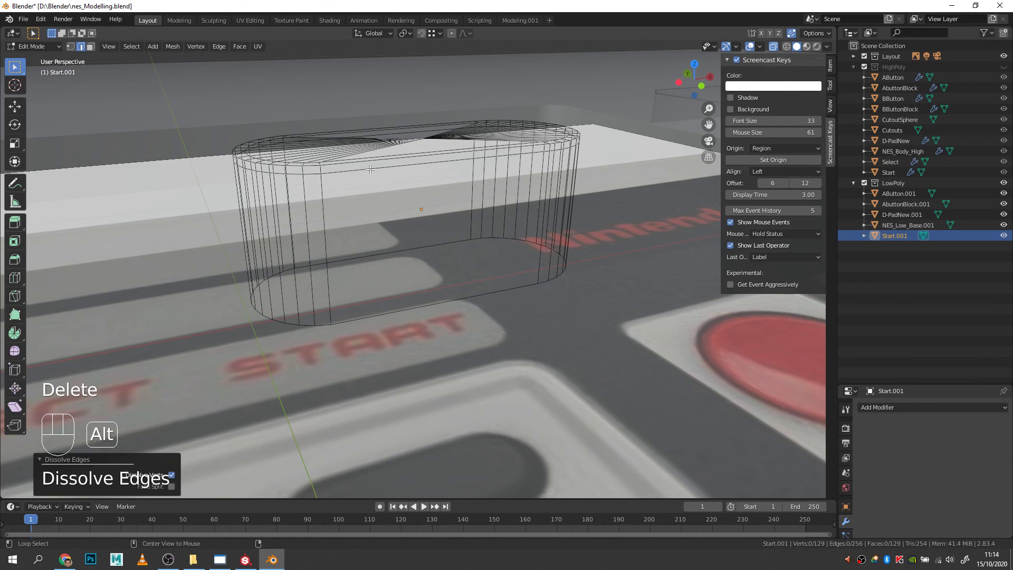
# - Dissolve the supporting edge loop just below the top rim on the side of Start.001
pyautogui.keyDown('alt'); pyautogui.click(371, 169); pyautogui.keyUp('alt')
pyautogui.press('Delete')
pyautogui.click(370, 169)
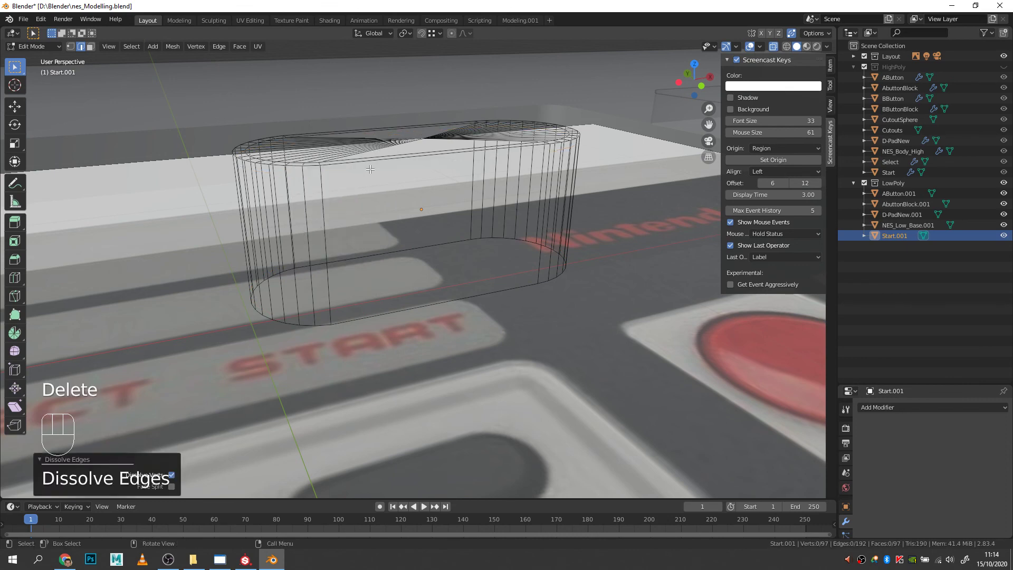
# - Dissolve the inner supporting edge loop on the top face of Start.001
pyautogui.moveTo(391, 185); pyautogui.dragTo(429, 231, button='middle')
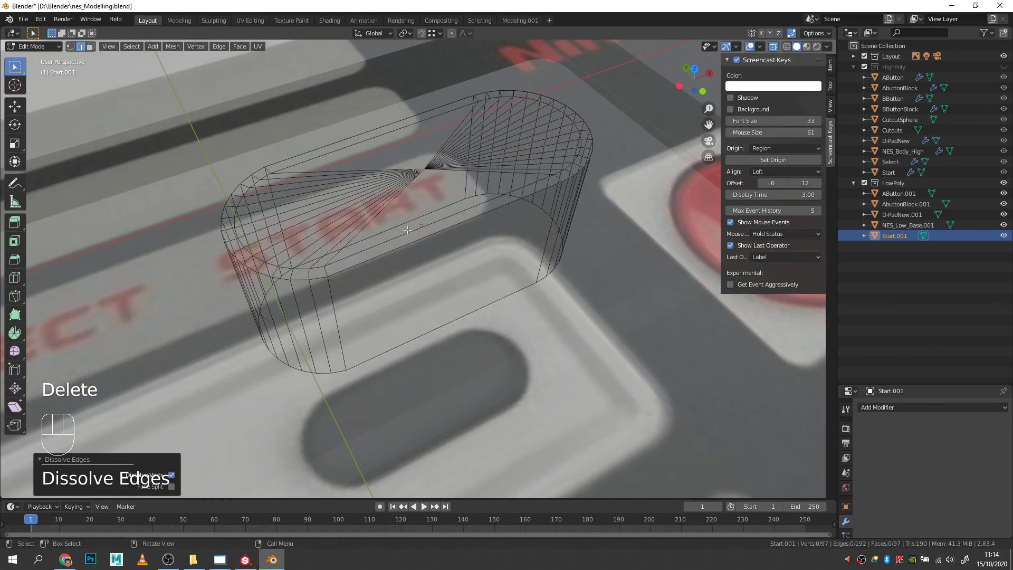
pyautogui.keyDown('alt'); pyautogui.click(403, 233); pyautogui.keyUp('alt')
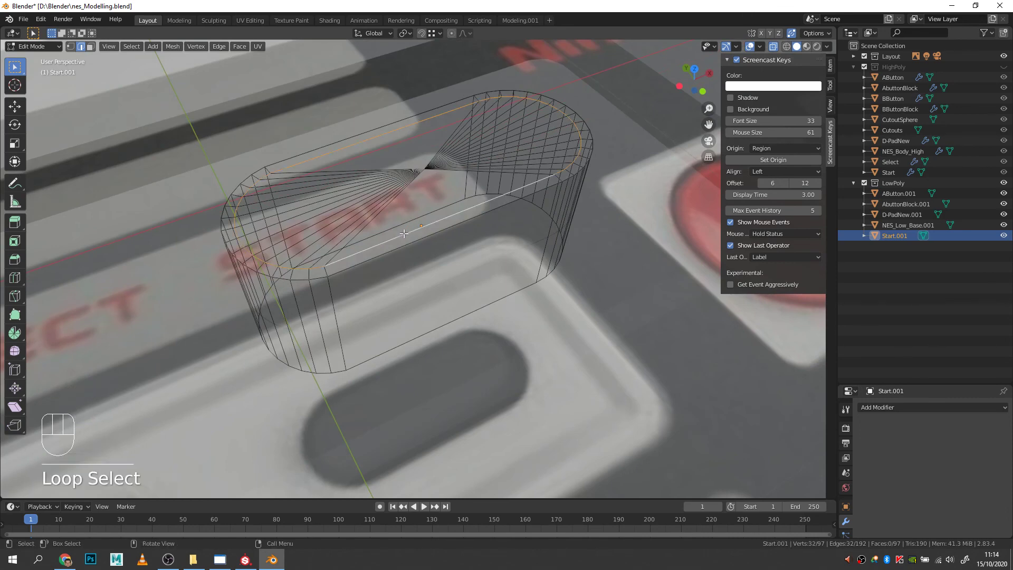
pyautogui.press('Delete')
pyautogui.click(404, 234)
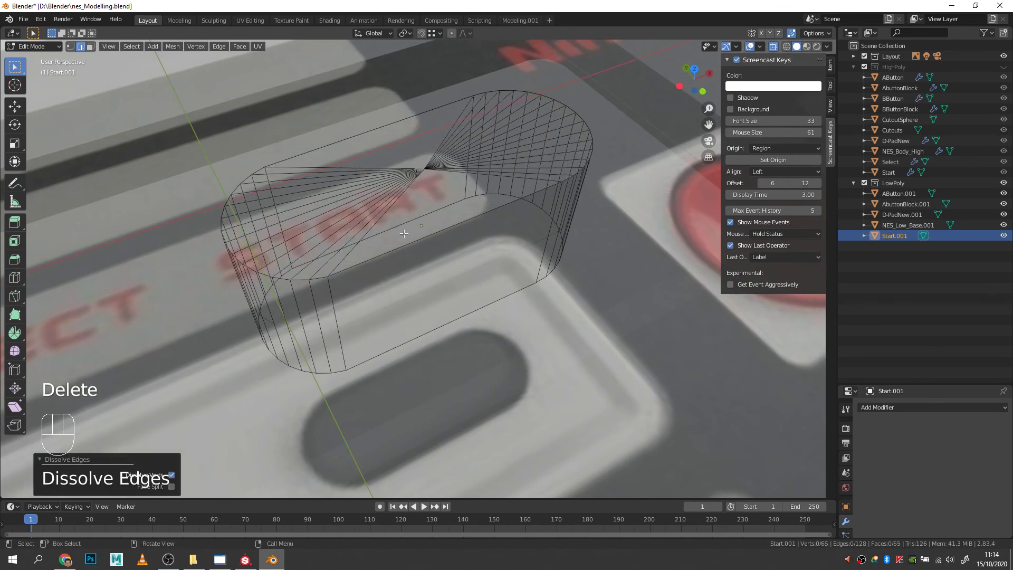
# - Turn off X-ray display and return Start.001 to Object Mode
pyautogui.moveTo(448, 223)
pyautogui.mouseDown(button='middle')
pyautogui.moveTo(453, 253)
pyautogui.moveTo(441, 248)
pyautogui.moveTo(441, 226)
pyautogui.mouseUp(button='middle')
pyautogui.scroll(-8, 440, 226)
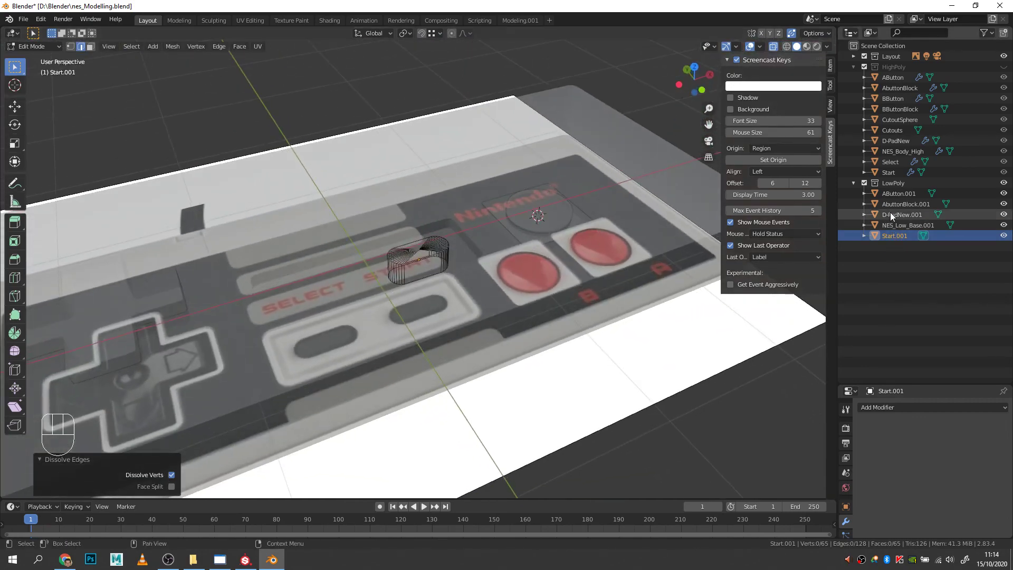
pyautogui.hotkey('alt', 'z')
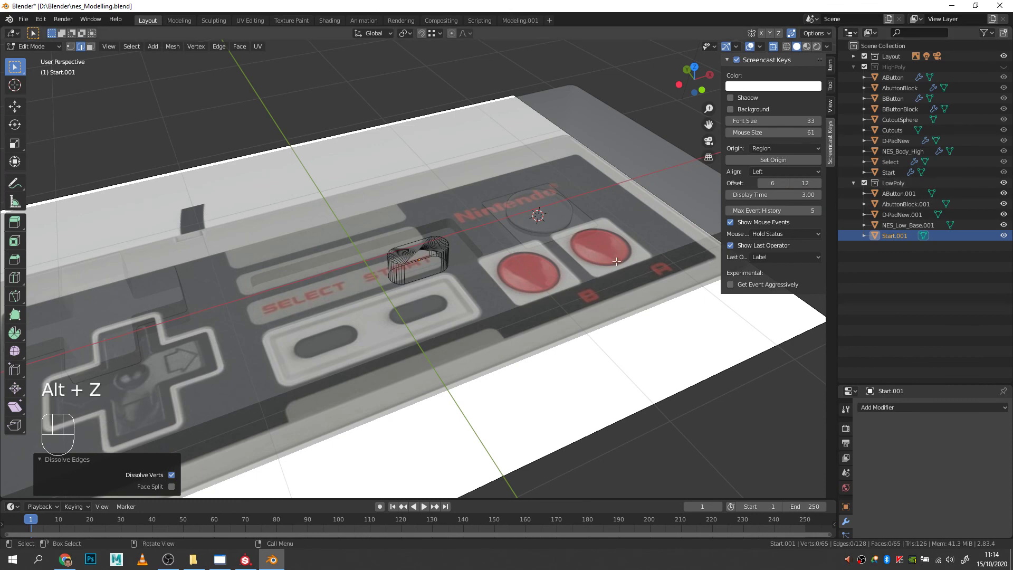
pyautogui.moveTo(483, 153); pyautogui.dragTo(425, 95, button='middle')
pyautogui.hotkey('alt', 'z')
pyautogui.press('Tab')
# - Hide the LowPoly collection and show the HighPoly collection in its place
pyautogui.moveTo(419, 154); pyautogui.dragTo(441, 227, button='middle')
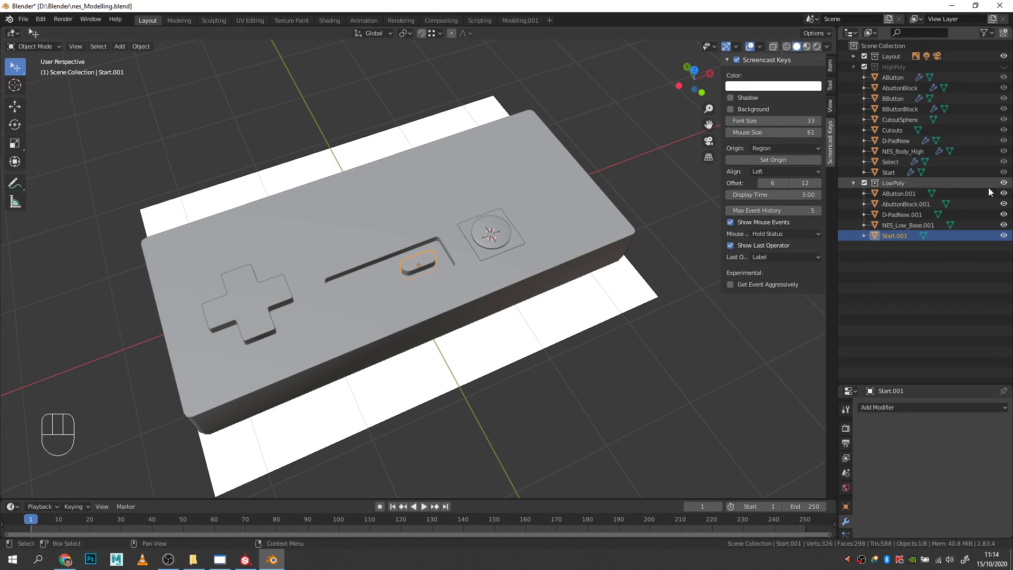
pyautogui.click(1004, 183)
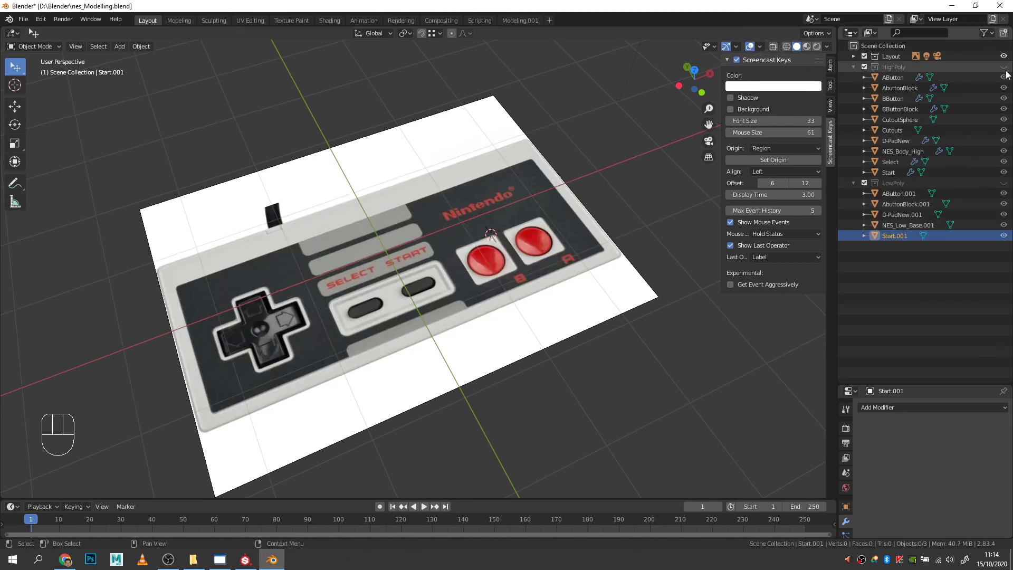
pyautogui.click(1004, 67)
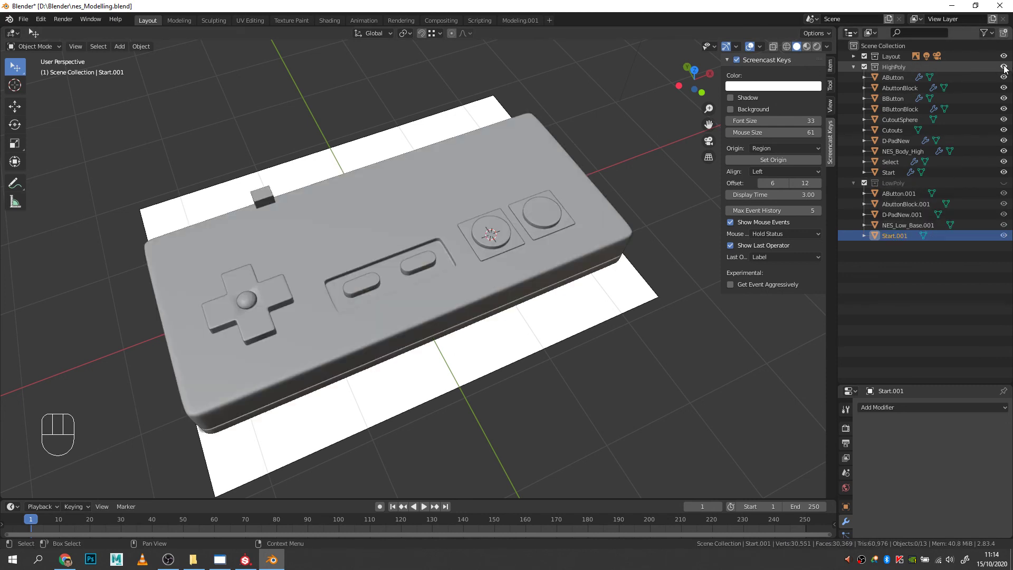